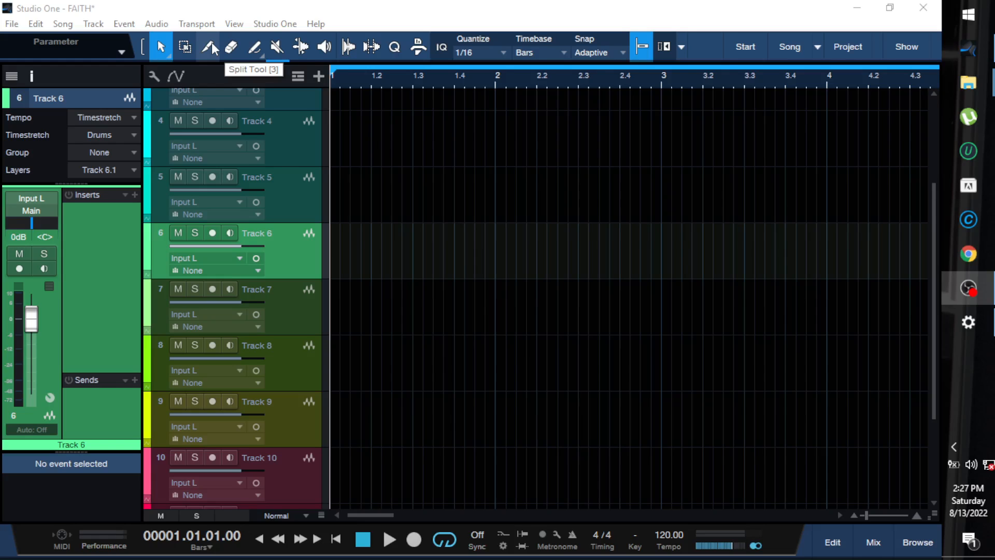
- Look through the full track list from Track 1 to Track 12
{"action": "scroll", "coordinate": [544, 311], "scroll_direction": "up", "scroll_amount": 3}
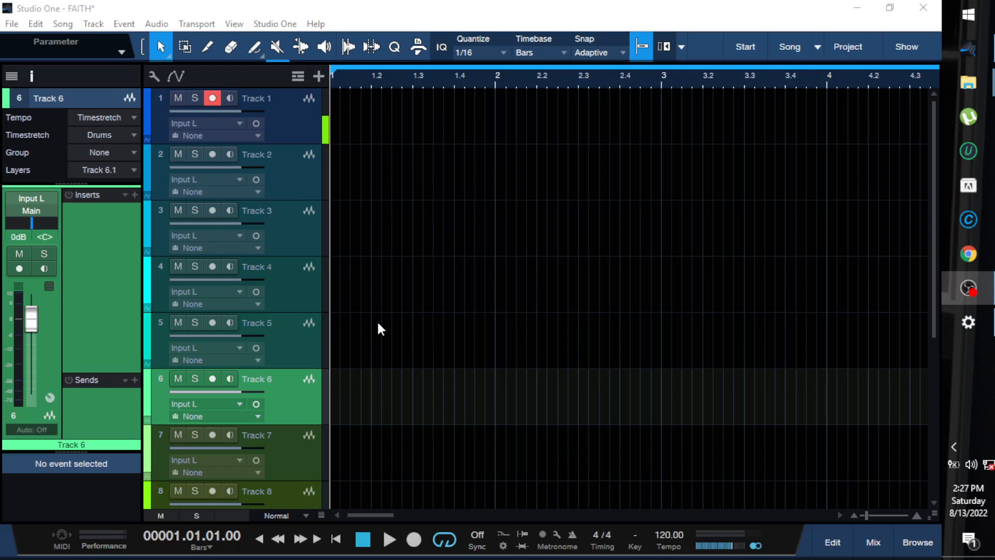
{"action": "scroll", "coordinate": [378, 323], "scroll_direction": "down", "scroll_amount": 5}
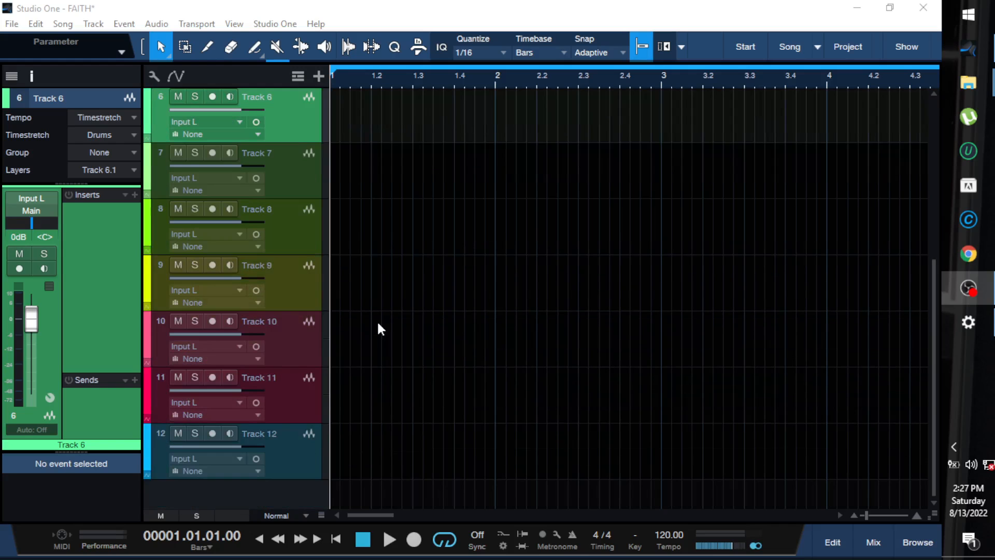
{"action": "scroll", "coordinate": [378, 323], "scroll_direction": "up", "scroll_amount": 5}
{"action": "scroll", "coordinate": [377, 330], "scroll_direction": "up", "scroll_amount": 1}
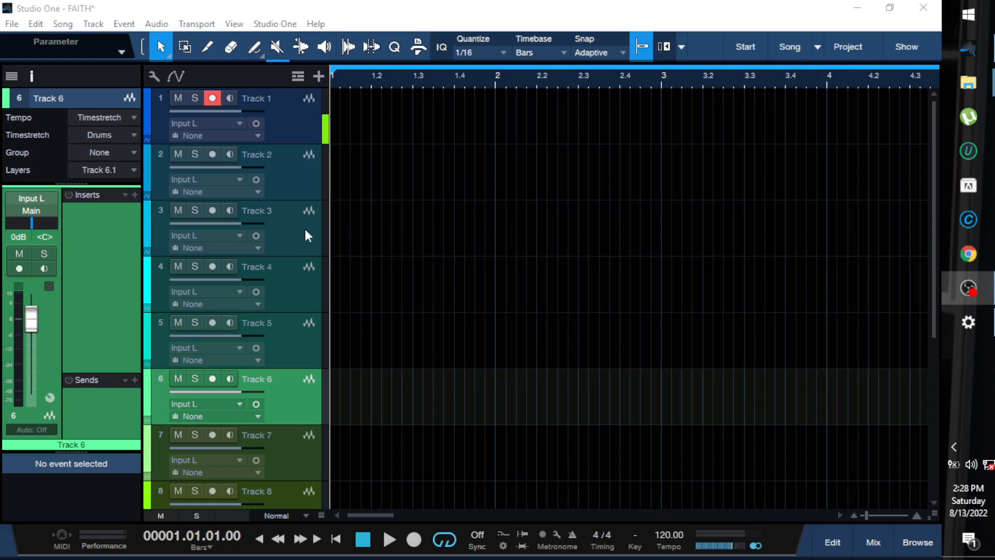
{"action": "left_click", "coordinate": [290, 183]}
{"action": "scroll", "coordinate": [437, 347], "scroll_direction": "down", "scroll_amount": 3}
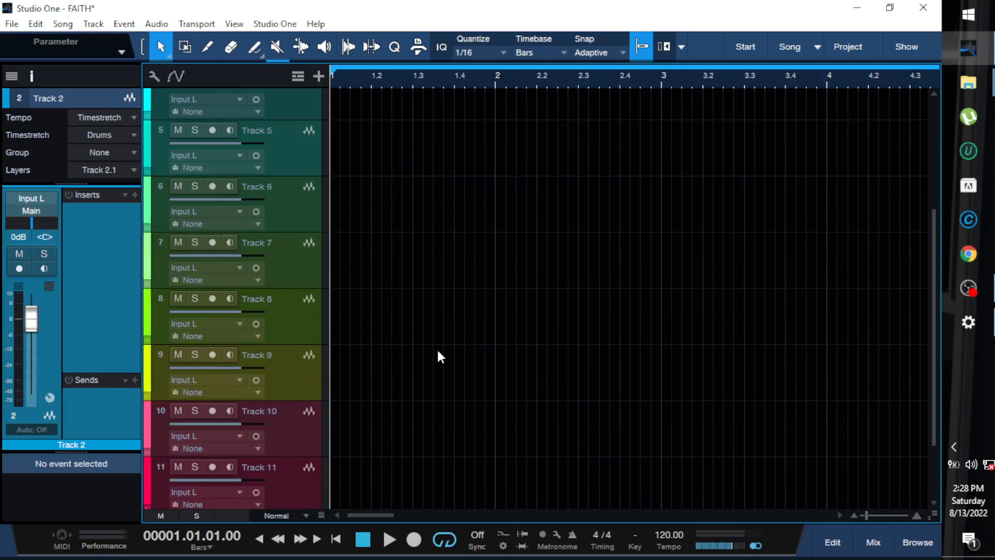
{"action": "scroll", "coordinate": [437, 352], "scroll_direction": "down", "scroll_amount": 2}
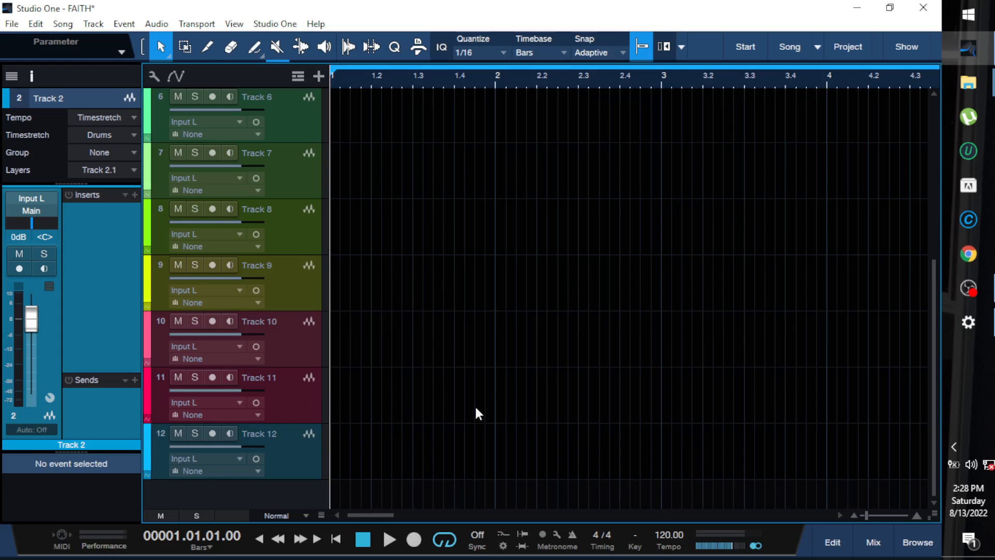
{"action": "scroll", "coordinate": [475, 408], "scroll_direction": "up", "scroll_amount": 6}
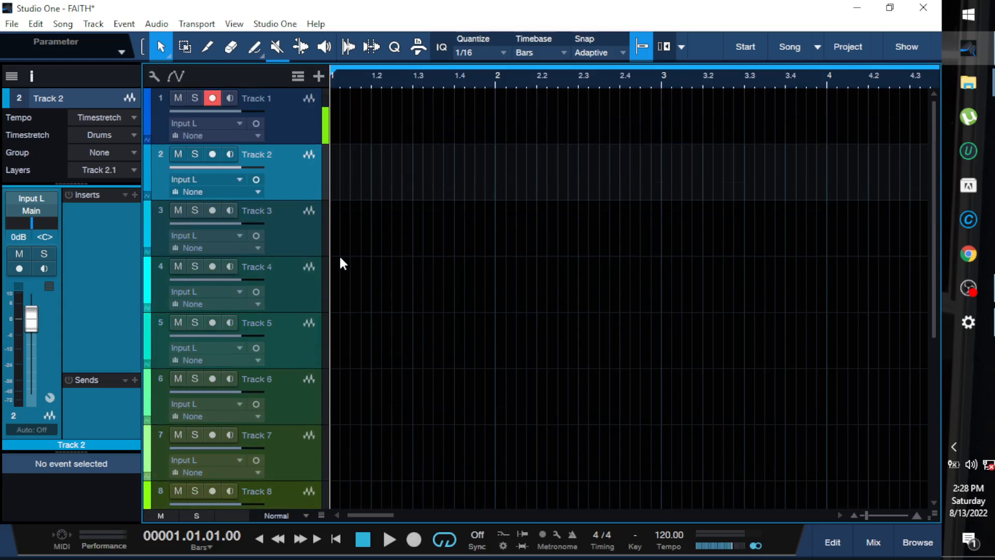
{"action": "scroll", "coordinate": [404, 311], "scroll_direction": "down", "scroll_amount": 3}
{"action": "scroll", "coordinate": [404, 311], "scroll_direction": "up", "scroll_amount": 2}
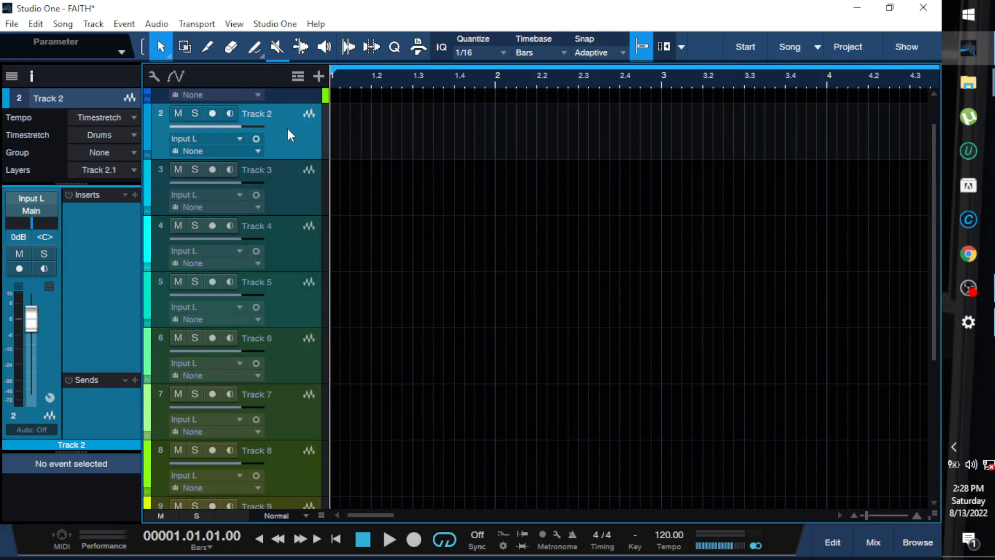
{"action": "scroll", "coordinate": [311, 182], "scroll_direction": "up", "scroll_amount": 1}
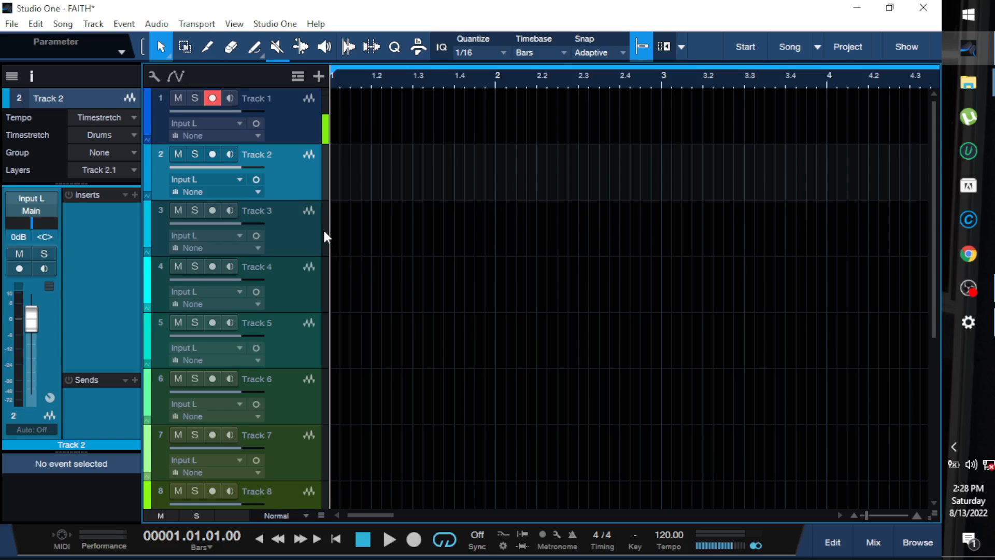
- Delete Tracks 2 through 12 together, keeping only Track 1 in the song
{"action": "left_click_drag", "start_coordinate": [326, 236], "coordinate": [302, 368]}
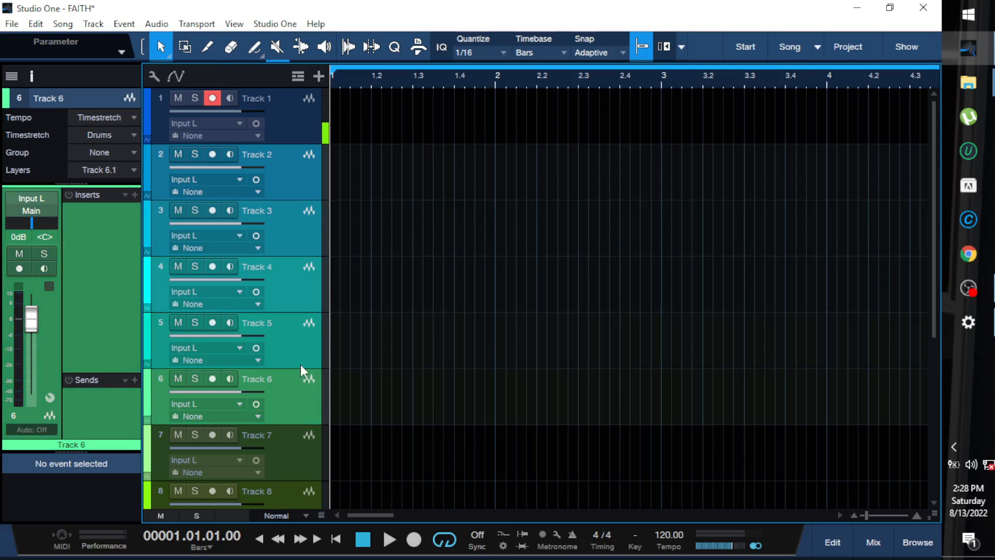
{"action": "left_click", "coordinate": [285, 179]}
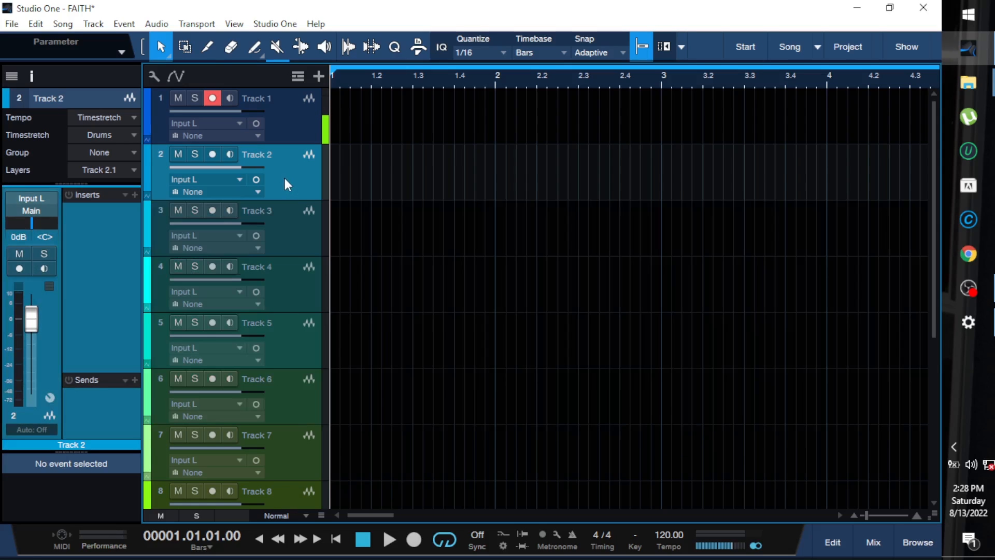
{"action": "scroll", "coordinate": [332, 294], "scroll_direction": "down", "scroll_amount": 5}
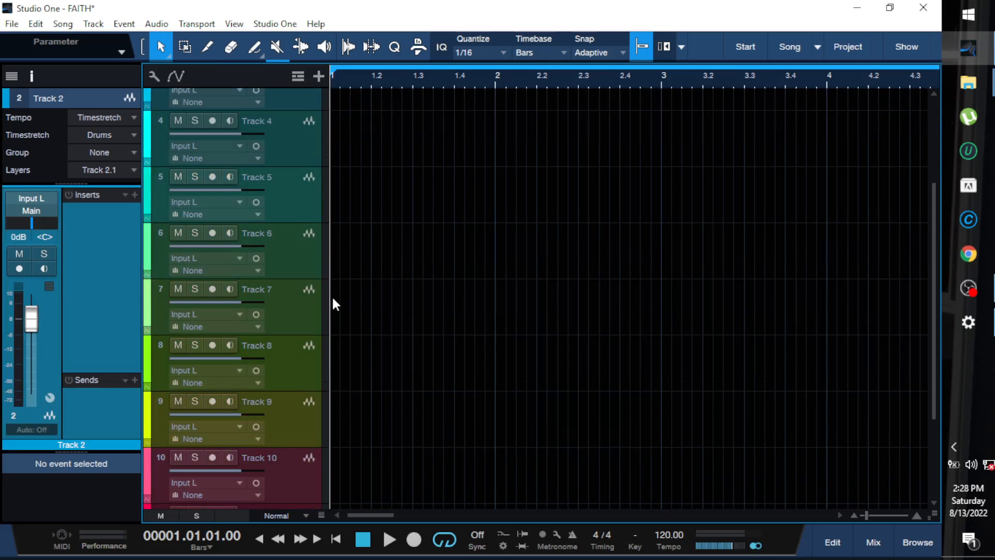
{"action": "scroll", "coordinate": [267, 314], "scroll_direction": "down", "scroll_amount": 1}
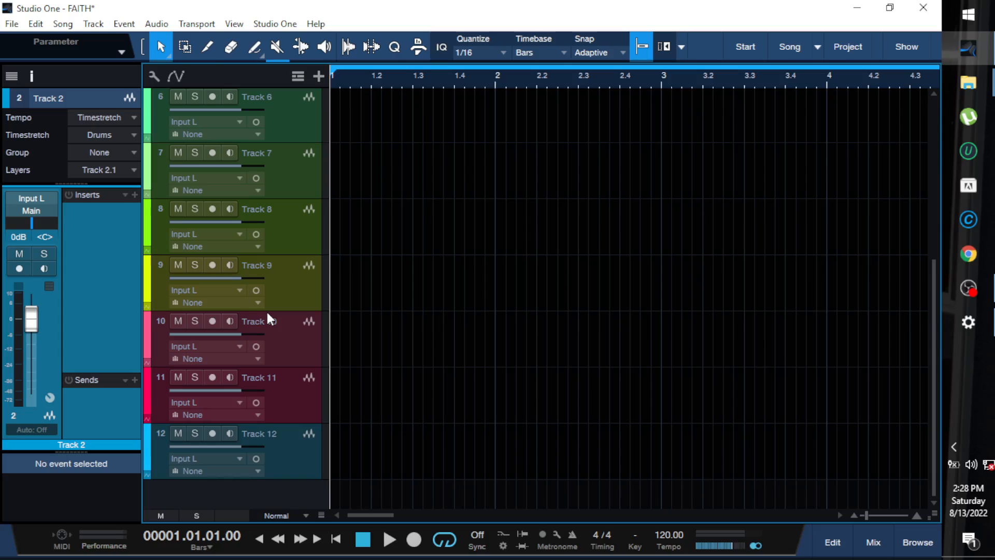
{"action": "left_click", "coordinate": [292, 448], "text": "shift"}
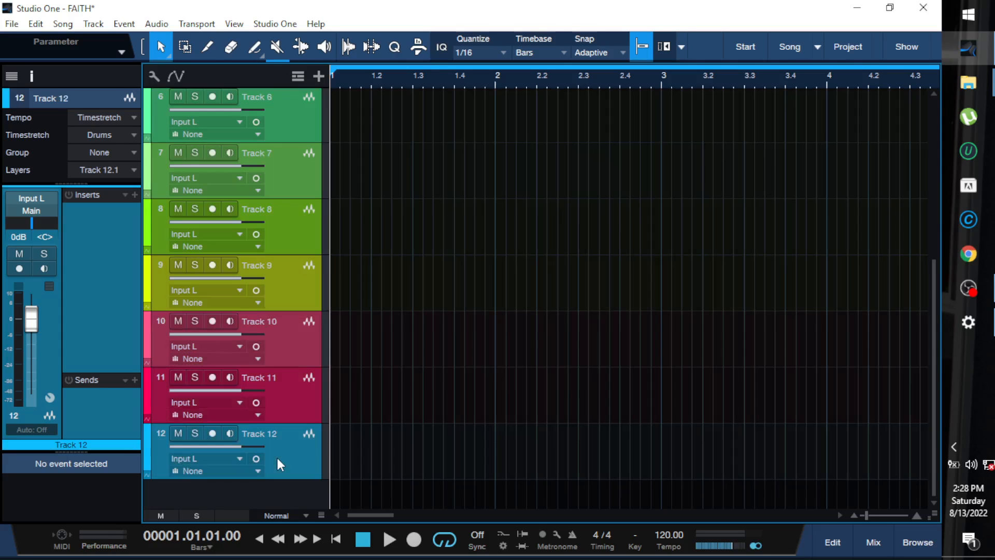
{"action": "scroll", "coordinate": [363, 383], "scroll_direction": "up", "scroll_amount": 6}
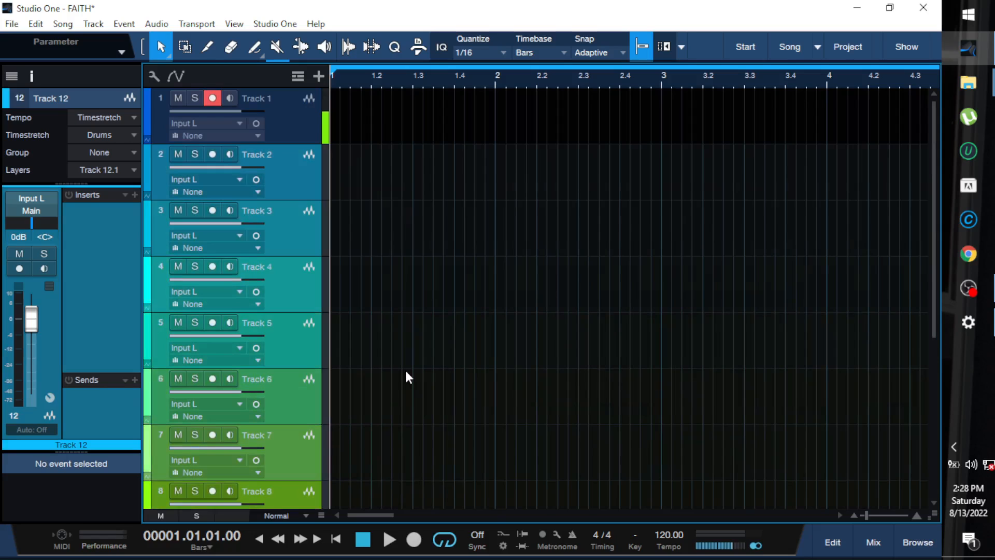
{"action": "key", "text": "Delete"}
- Enlarge Track 1's height to about three times its size and view the Add Tracks settings without adding any tracks
{"action": "left_click", "coordinate": [303, 136]}
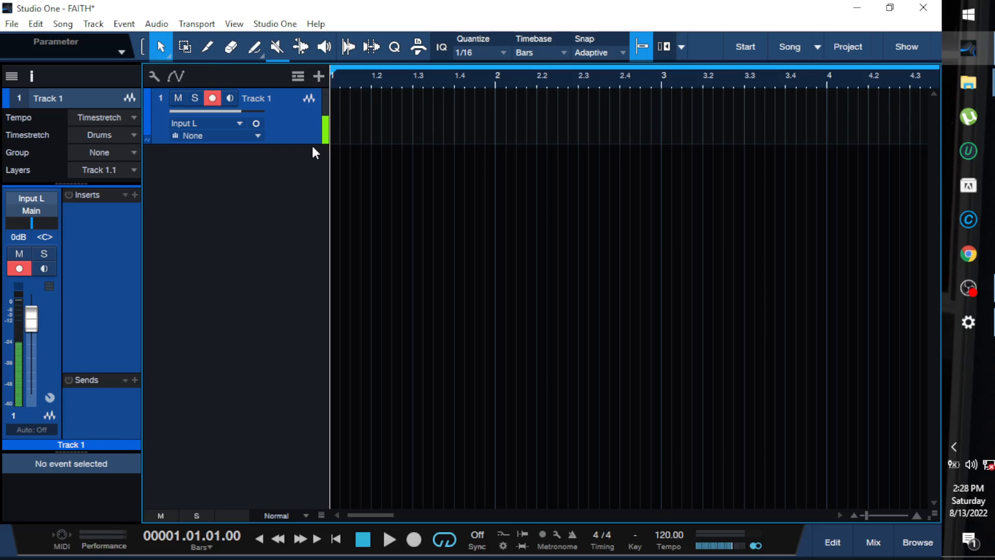
{"action": "left_click_drag", "start_coordinate": [306, 144], "coordinate": [284, 278]}
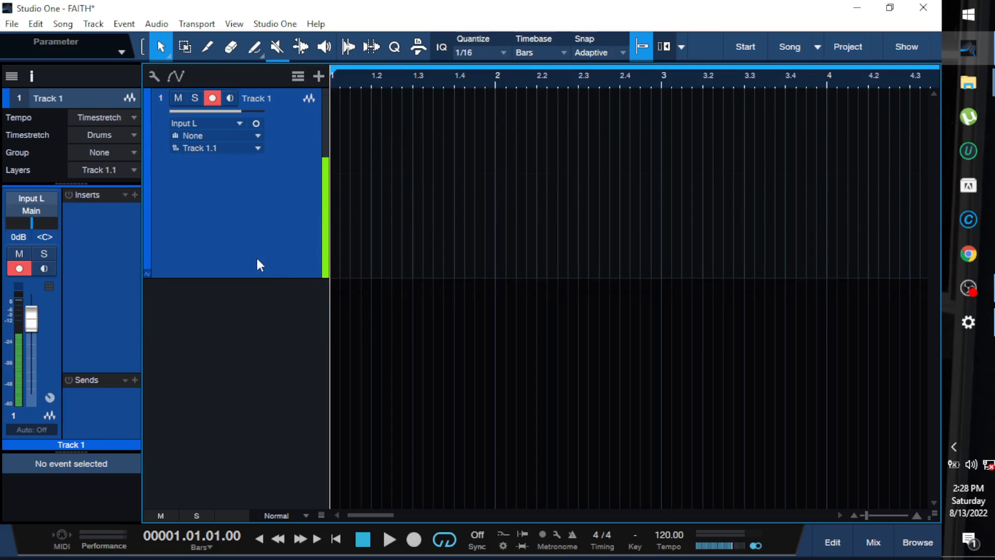
{"action": "key", "text": "t"}
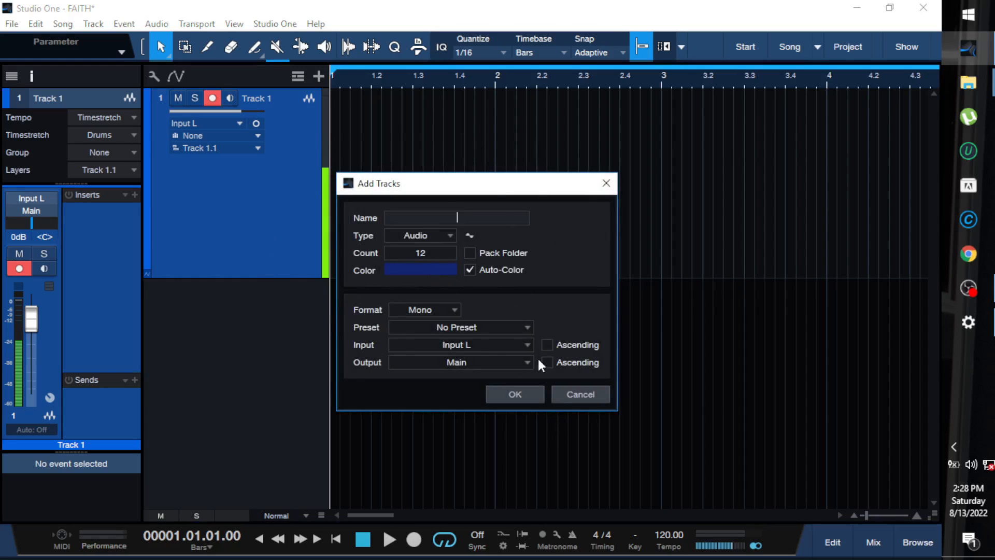
{"action": "left_click", "coordinate": [574, 394]}
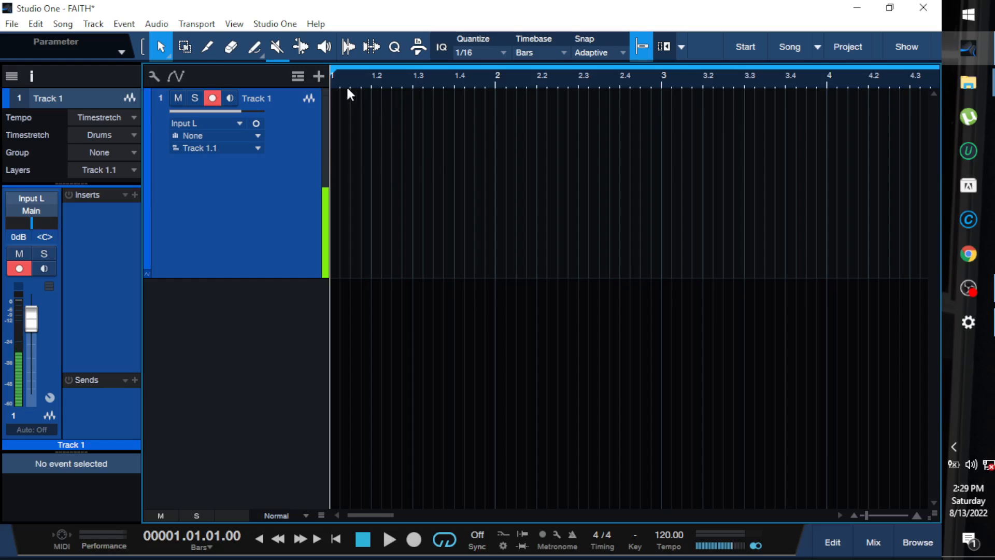
- Turn looping off and record an audio take on Track 1 up to about bar 44, returning the playhead to the start
{"action": "key", "text": "w"}
{"action": "key", "text": "w"}
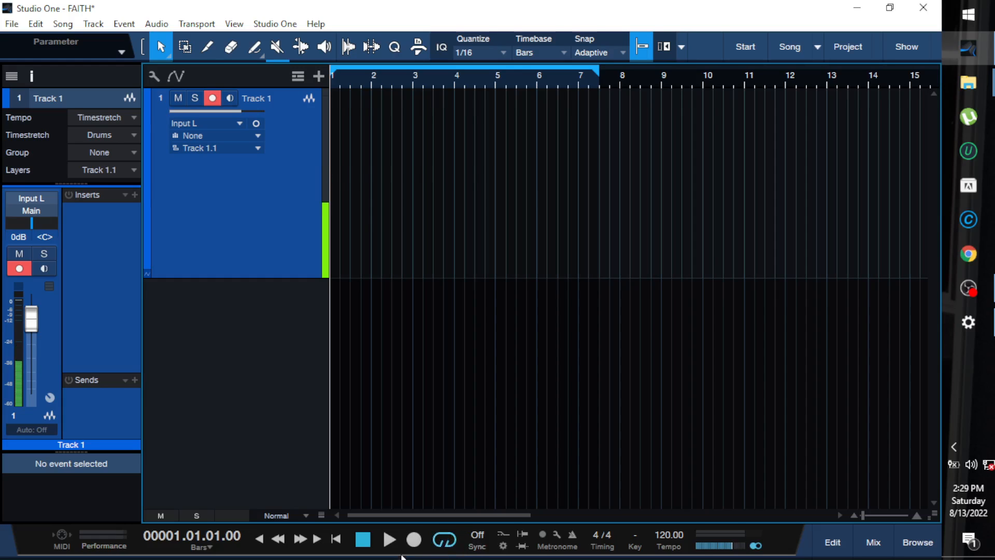
{"action": "left_click", "coordinate": [444, 539]}
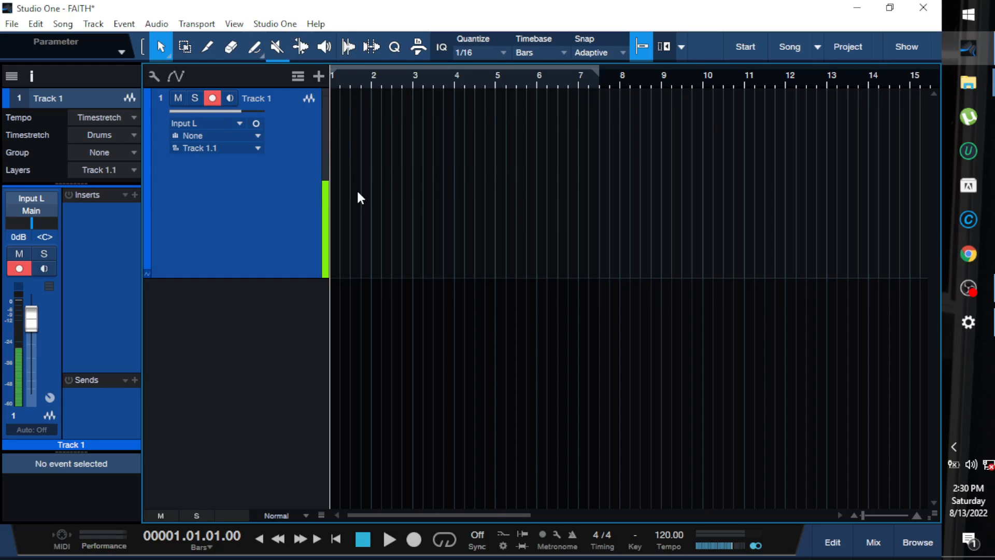
{"action": "left_click", "coordinate": [418, 541]}
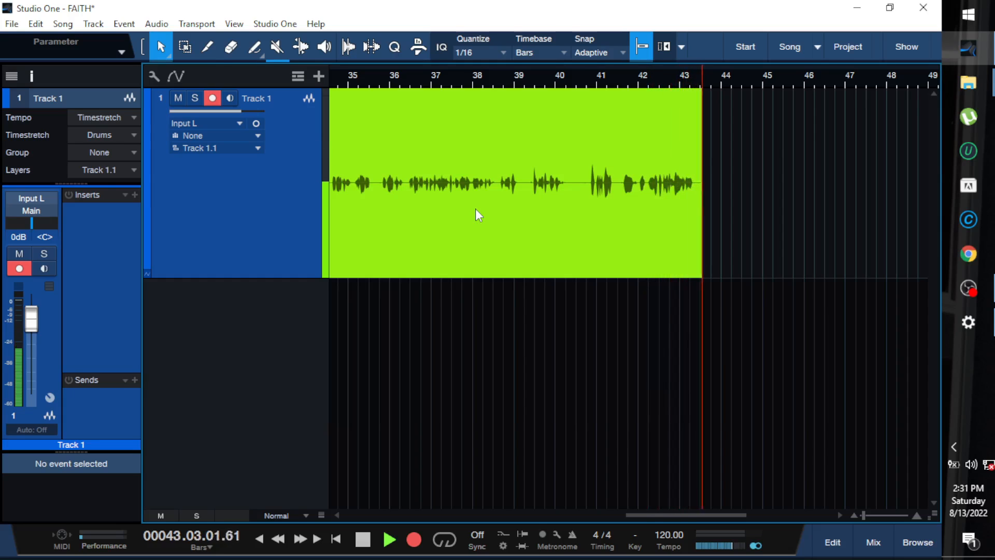
{"action": "key", "text": "space"}
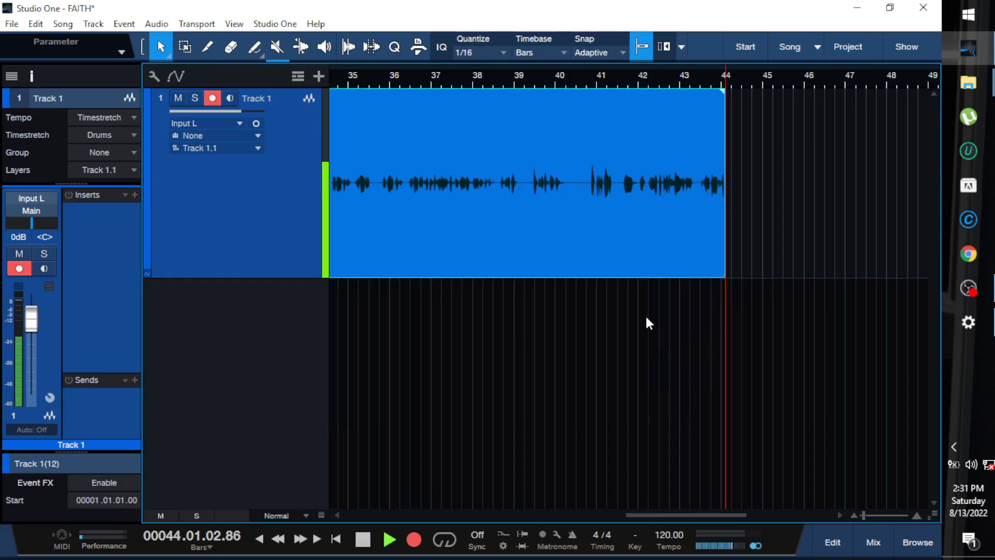
{"action": "key", "text": "Home"}
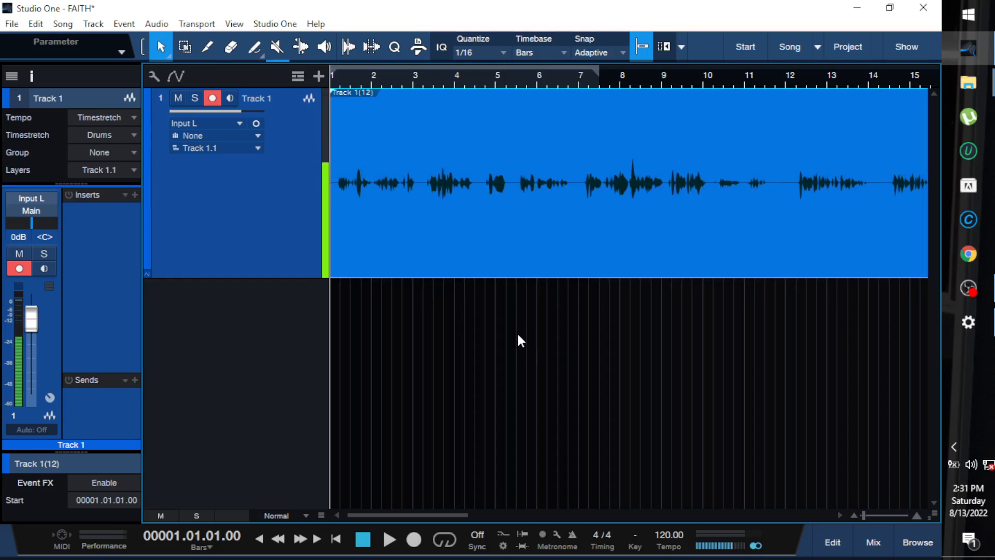
- View the recorded take on Track 1 at closer and wider timeline zoom levels, ending with the whole event in view
{"action": "key", "text": "w"}
{"action": "key", "text": "w"}
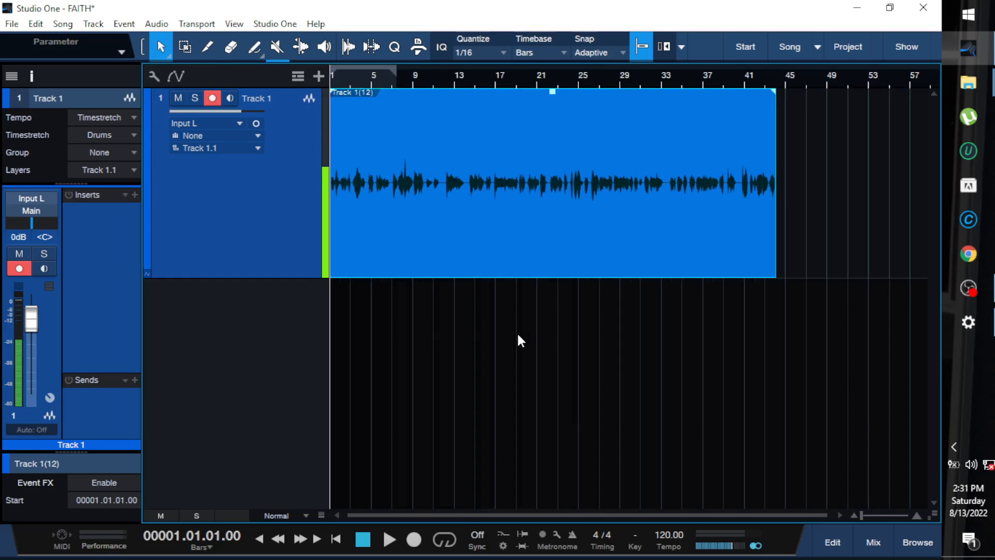
{"action": "key", "text": "e"}
{"action": "key", "text": "e"}
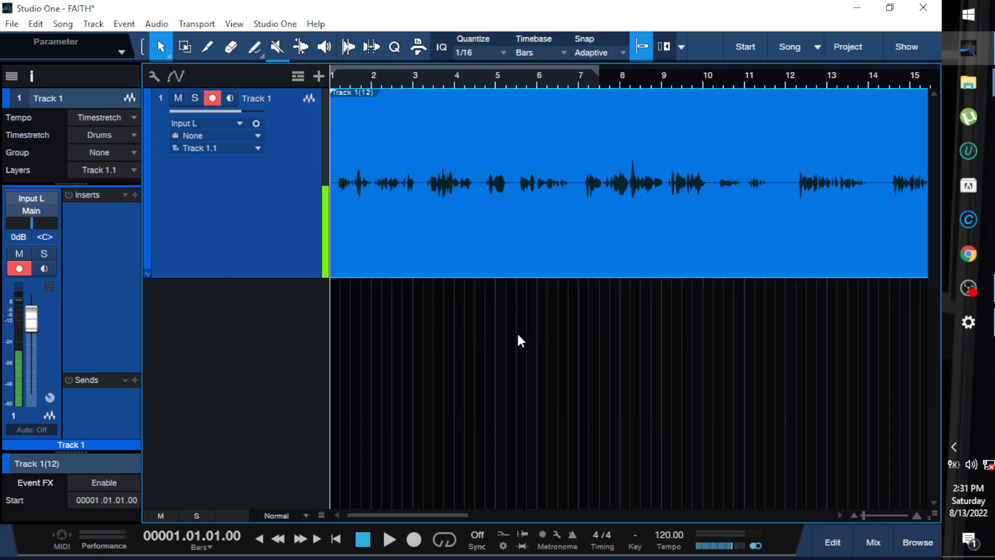
{"action": "key", "text": "w"}
{"action": "key", "text": "w"}
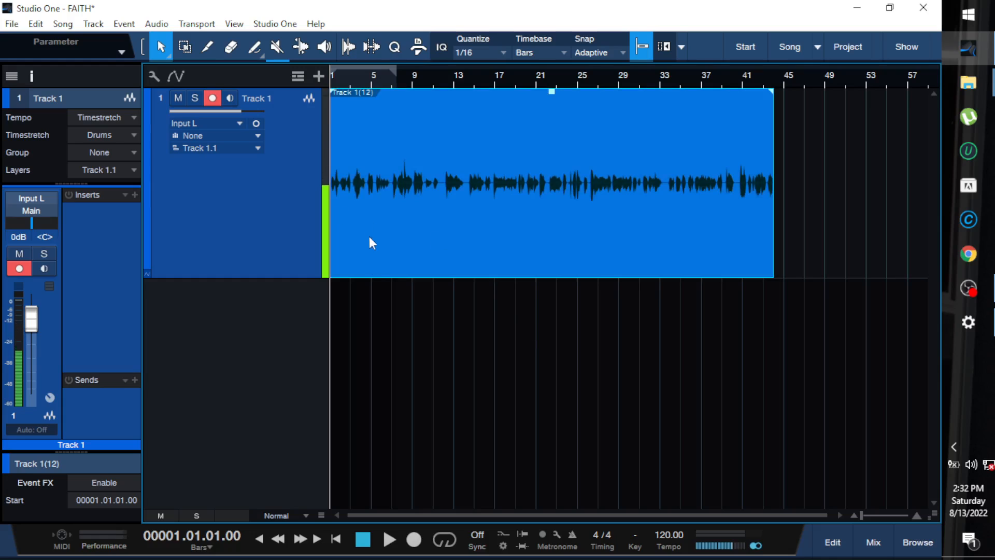
- Set the track height to X-Large and magnify the timeline to show roughly the first eight bars of the take
{"action": "key", "text": "shift+w"}
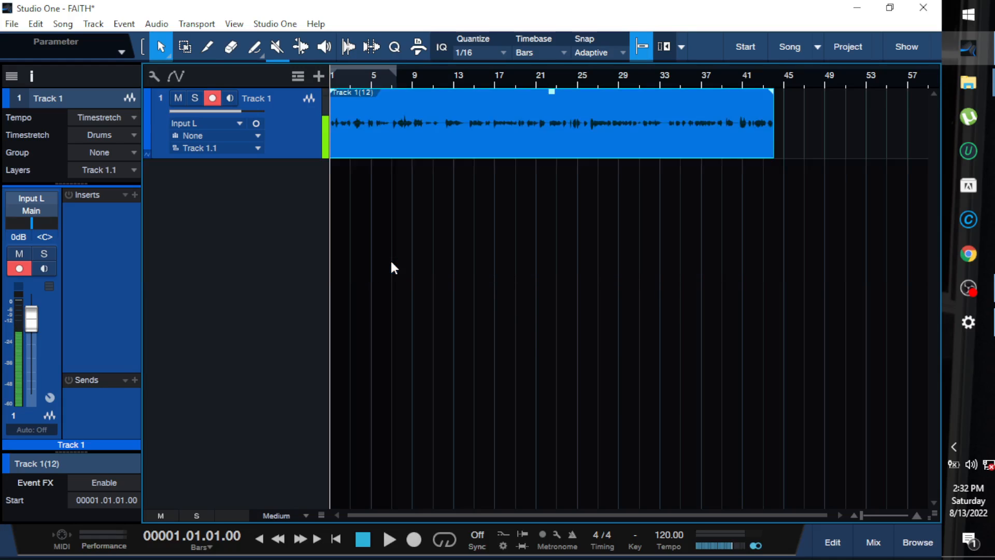
{"action": "key", "text": "shift+e"}
{"action": "key", "text": "shift+e"}
{"action": "key", "text": "shift+e"}
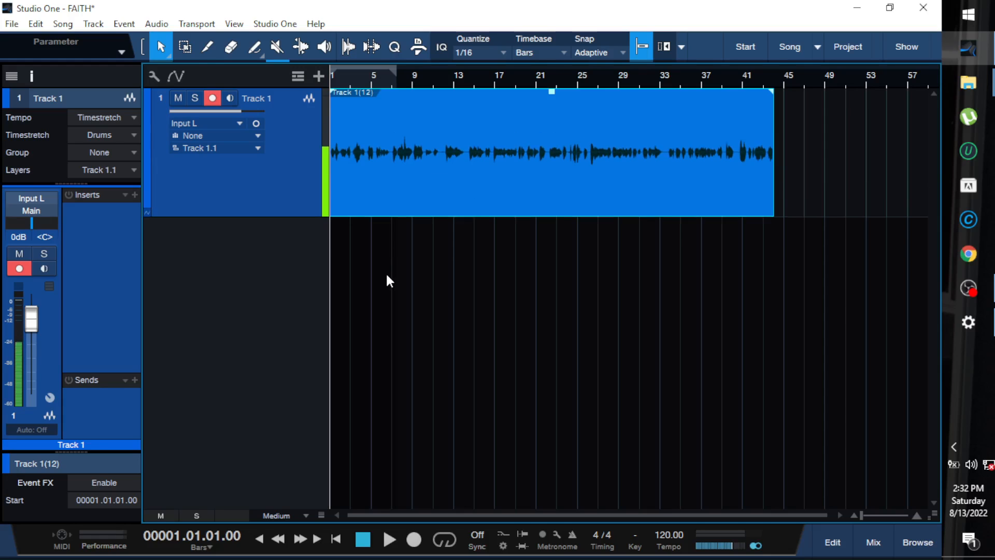
{"action": "key", "text": "shift+e"}
{"action": "key", "text": "shift+e"}
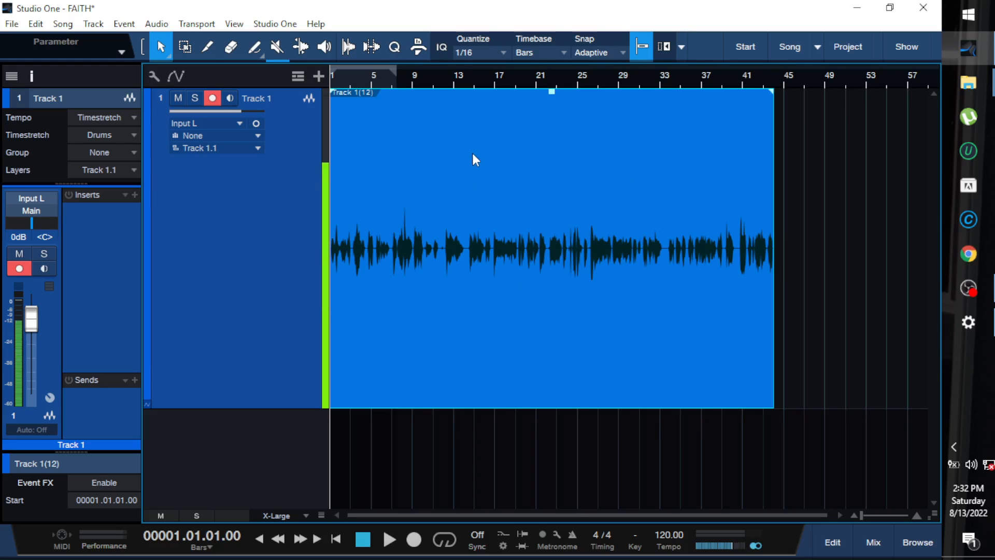
{"action": "key", "text": "e"}
{"action": "key", "text": "e"}
{"action": "key", "text": "e"}
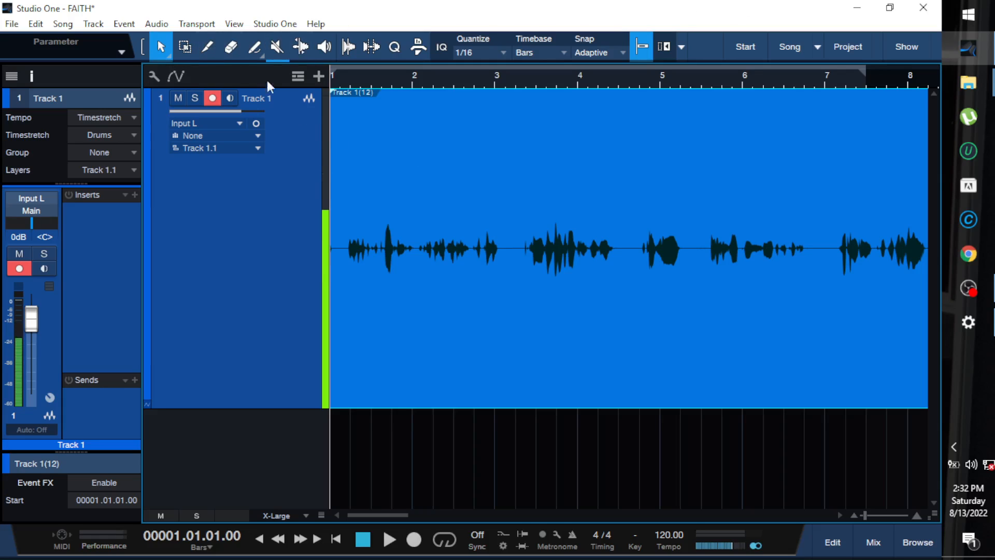
- Restore the program window from its maximized state, reposition it on the desktop and make it slightly taller
{"action": "left_click", "coordinate": [890, 7]}
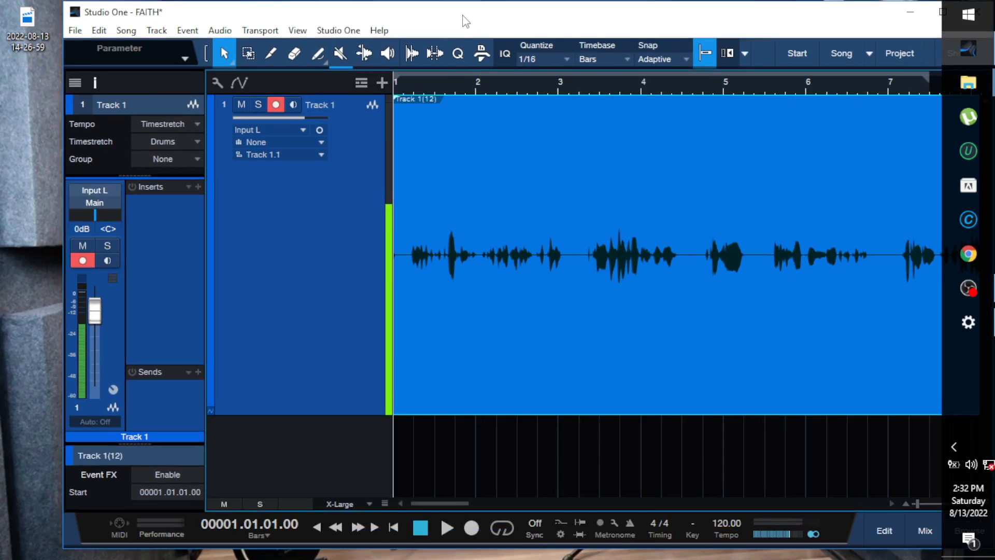
{"action": "left_click_drag", "start_coordinate": [466, 21], "coordinate": [498, 12]}
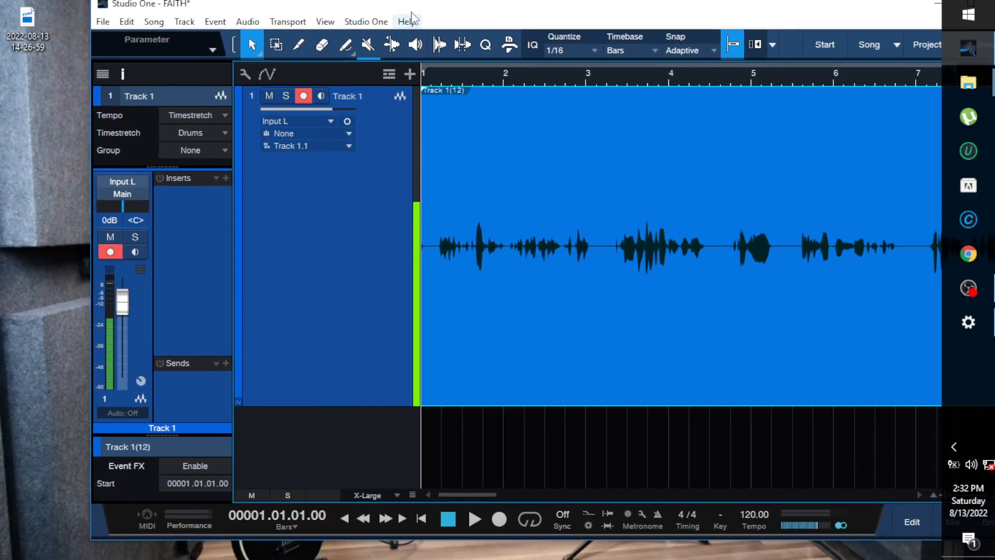
{"action": "mouse_move", "coordinate": [386, 11]}
{"action": "left_mouse_down"}
{"action": "mouse_move", "coordinate": [363, 9]}
{"action": "mouse_move", "coordinate": [381, 11]}
{"action": "left_mouse_up"}
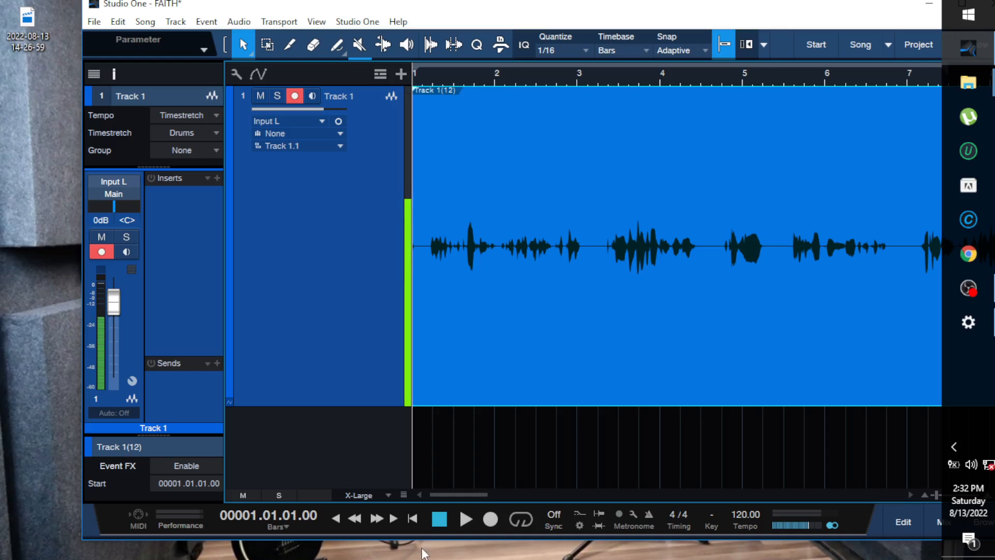
{"action": "left_click_drag", "start_coordinate": [417, 542], "coordinate": [416, 554]}
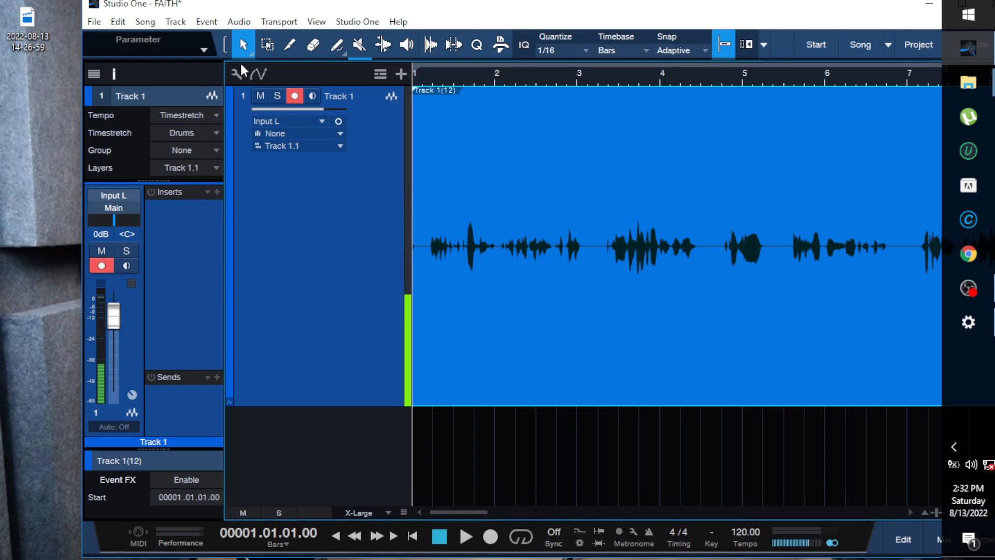
- Enable the Range tool alongside the Arrow tool, then shift the program window and maximize it
{"action": "key", "text": "2"}
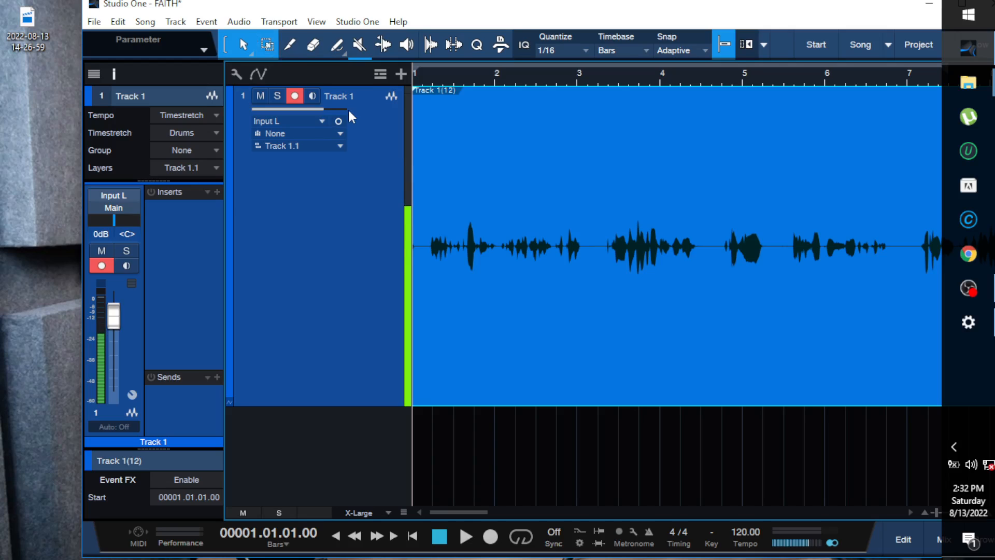
{"action": "left_click", "coordinate": [229, 47]}
{"action": "left_click_drag", "start_coordinate": [492, 21], "coordinate": [457, 8]}
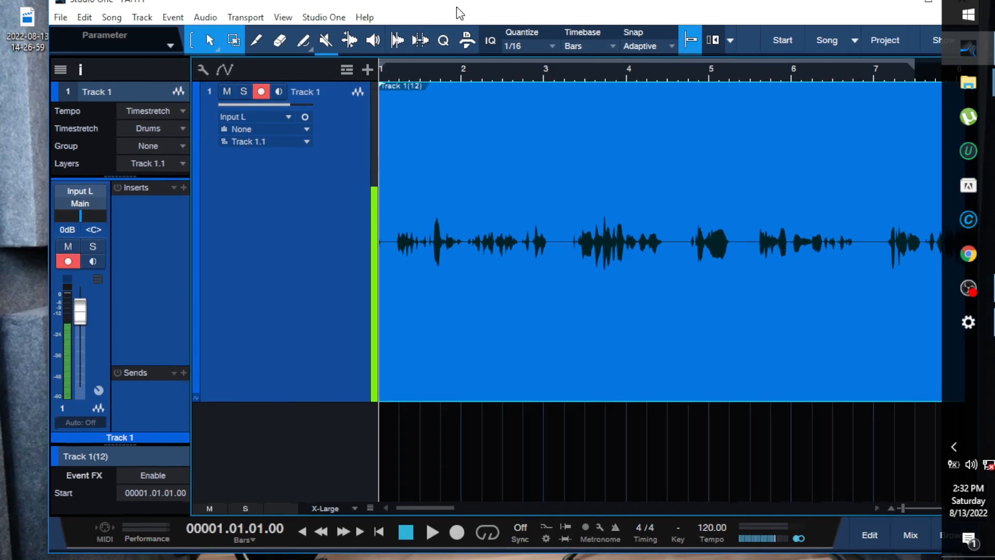
{"action": "double_click", "coordinate": [457, 8]}
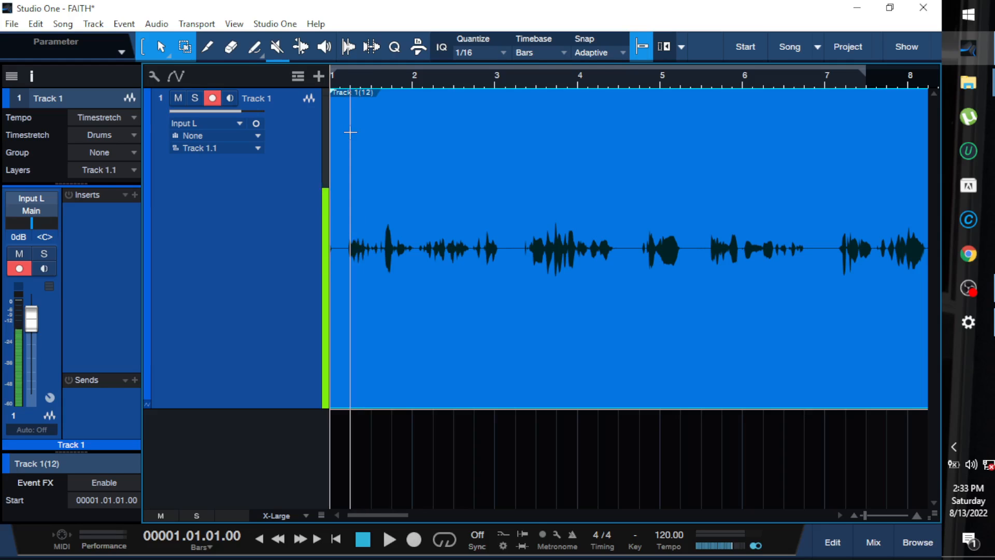
- Play the opening bars of the take from the start while changing the timeline zoom, then stop playback
{"action": "key", "text": "w"}
{"action": "key", "text": "w"}
{"action": "key", "text": "w"}
{"action": "key", "text": "space"}
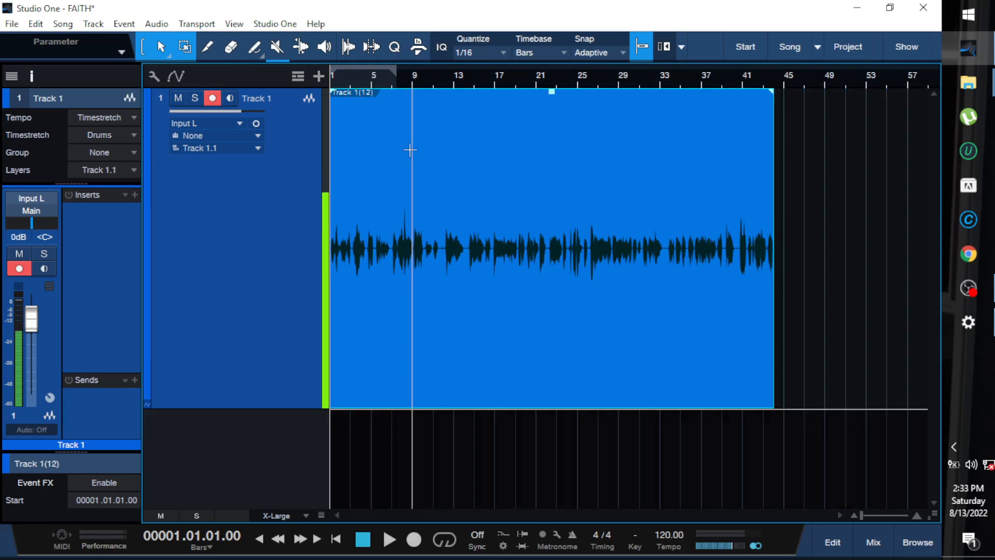
{"action": "key", "text": "e"}
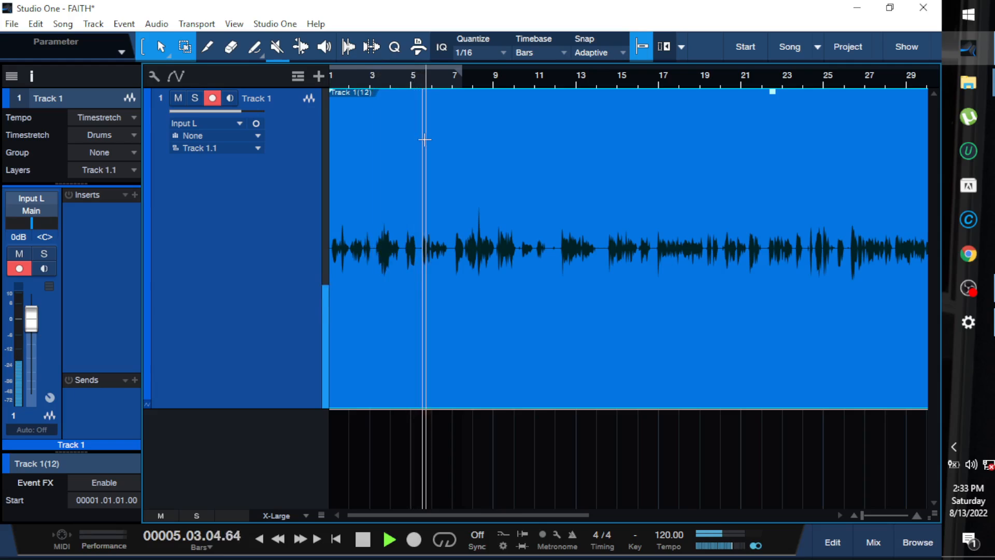
{"action": "key", "text": "space"}
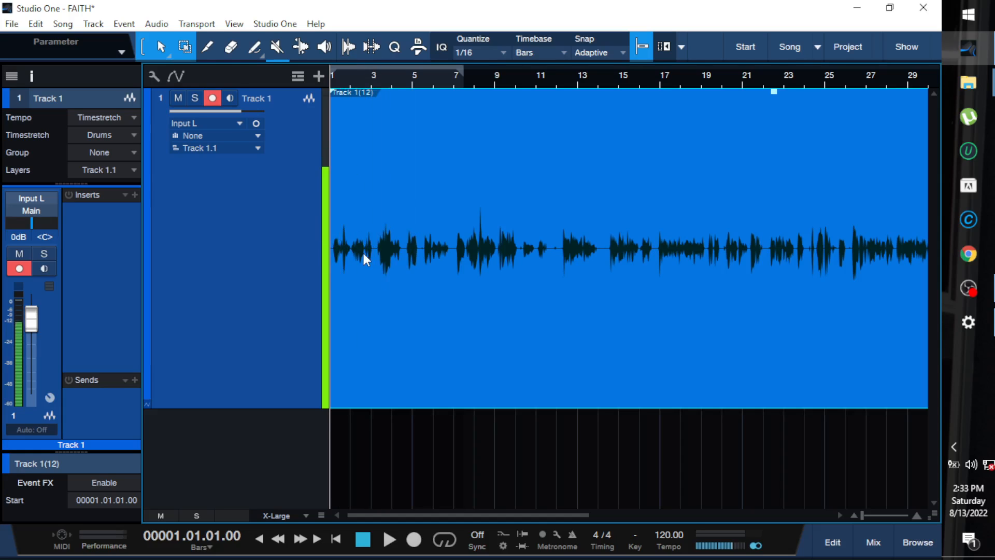
- With snapping off, place the playhead freely just past bar 2 and between beats 2 and 3 of that bar
{"action": "key", "text": "e"}
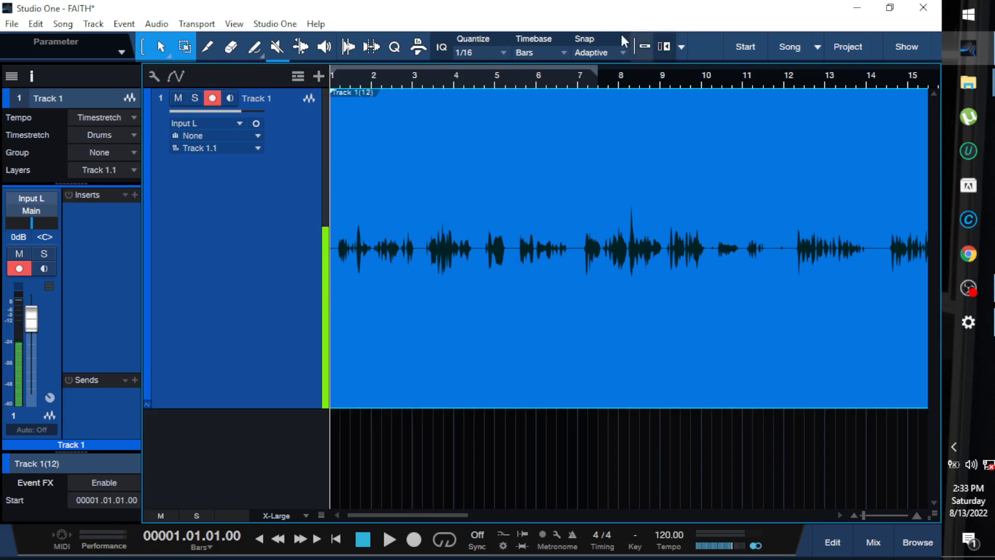
{"action": "left_click", "coordinate": [371, 76]}
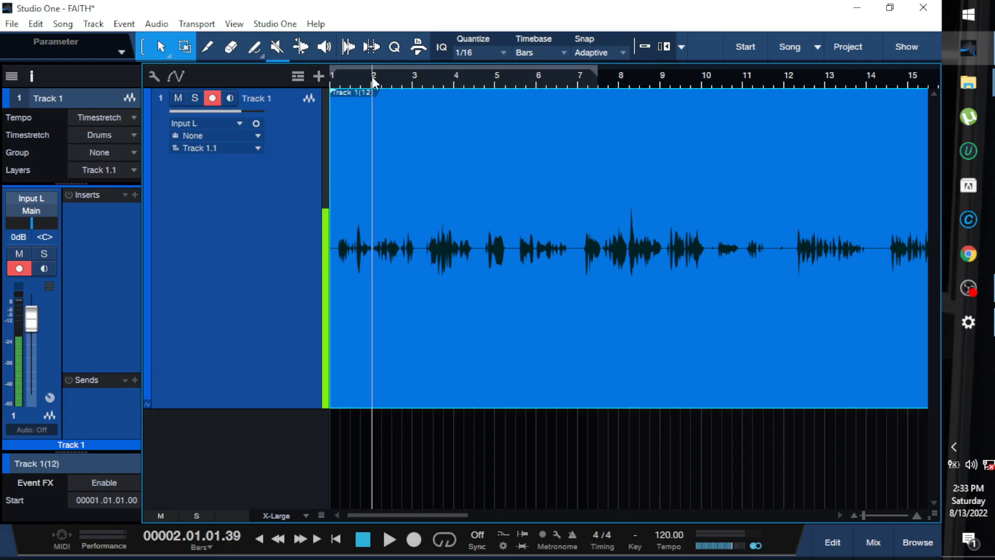
{"action": "left_click", "coordinate": [388, 80]}
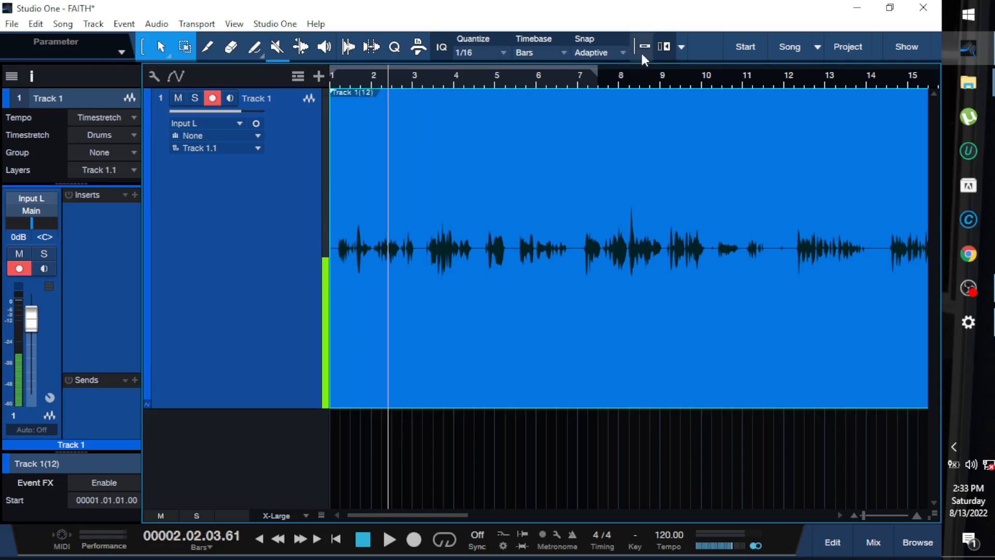
- Turn snapping on and place the playhead at successive grid positions between bar 2 beat 4 and bar 3 beat 3
{"action": "left_click", "coordinate": [643, 52]}
{"action": "left_click", "coordinate": [401, 84]}
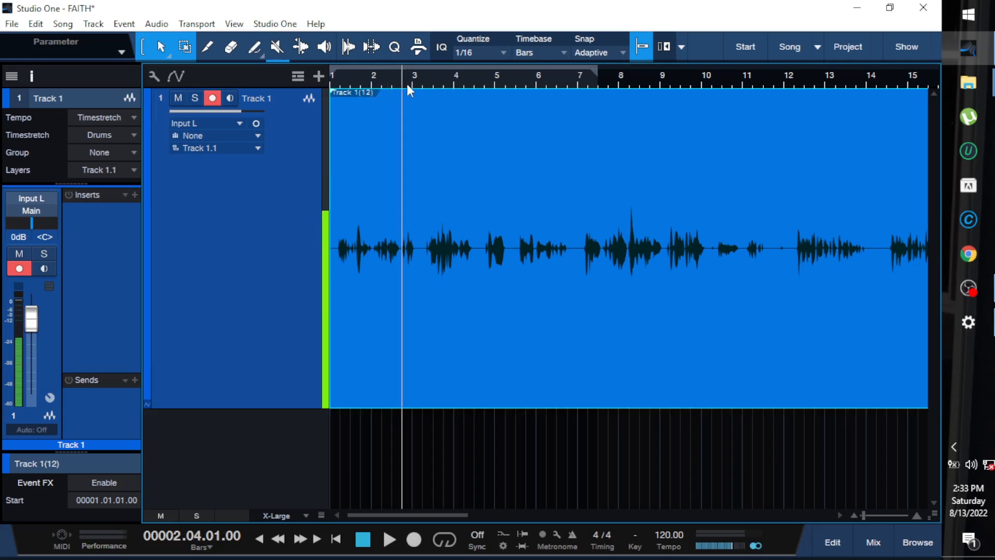
{"action": "left_click", "coordinate": [411, 79]}
{"action": "left_click", "coordinate": [423, 85]}
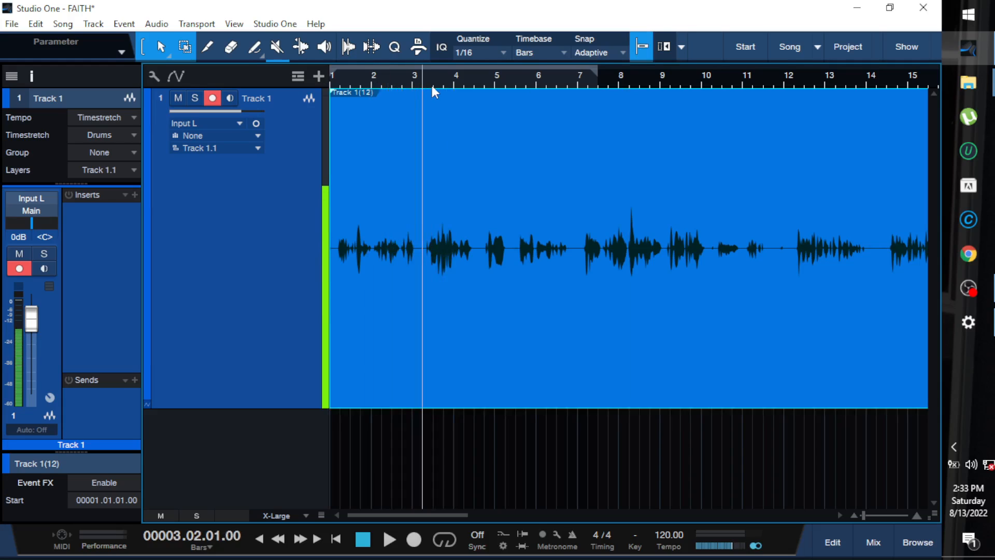
{"action": "left_click", "coordinate": [433, 86]}
{"action": "scroll", "coordinate": [434, 85], "scroll_direction": "up", "scroll_amount": 2}
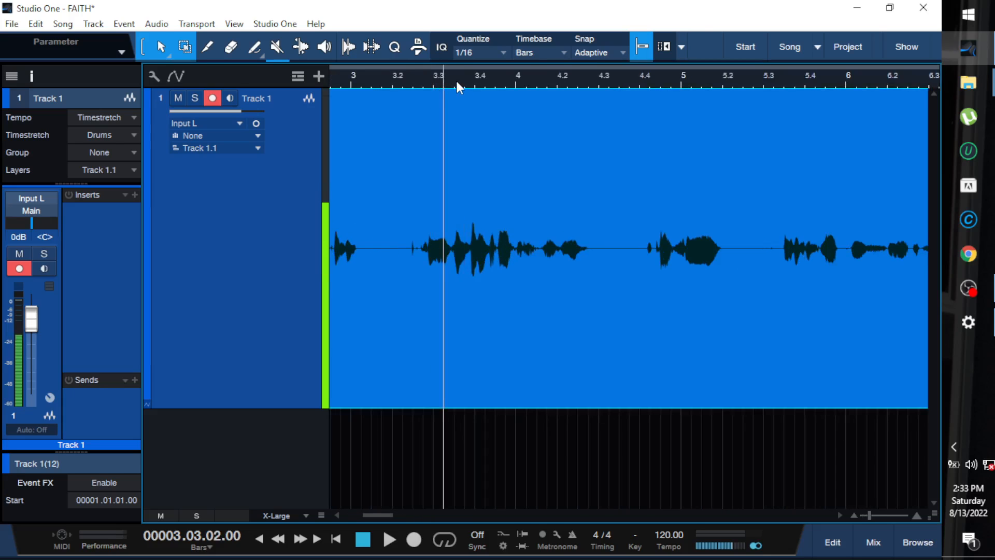
{"action": "scroll", "coordinate": [455, 80], "scroll_direction": "down", "scroll_amount": 2}
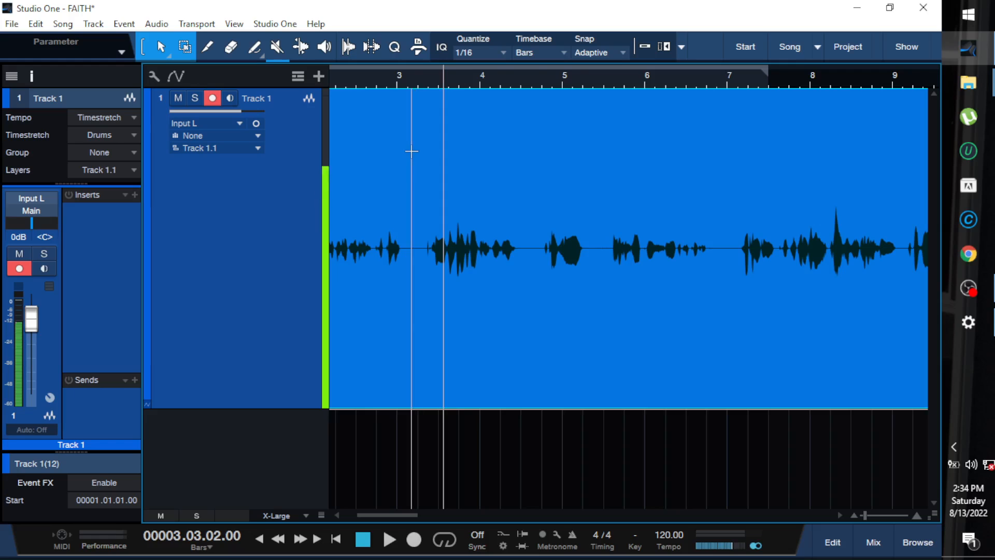
- Show about 29 bars of the take, turn snapping on, and turn it back off
{"action": "key", "text": "w"}
{"action": "key", "text": "w"}
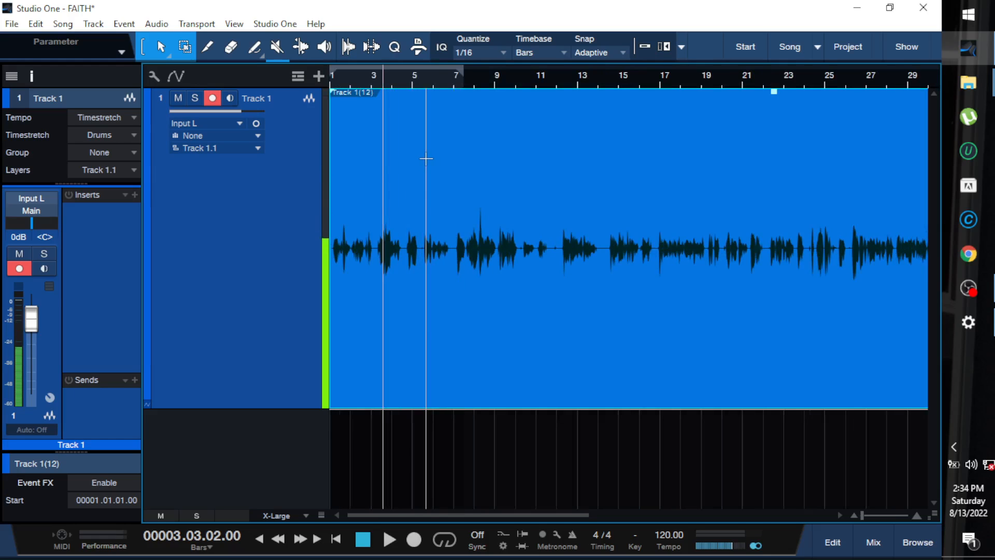
{"action": "left_click", "coordinate": [636, 51]}
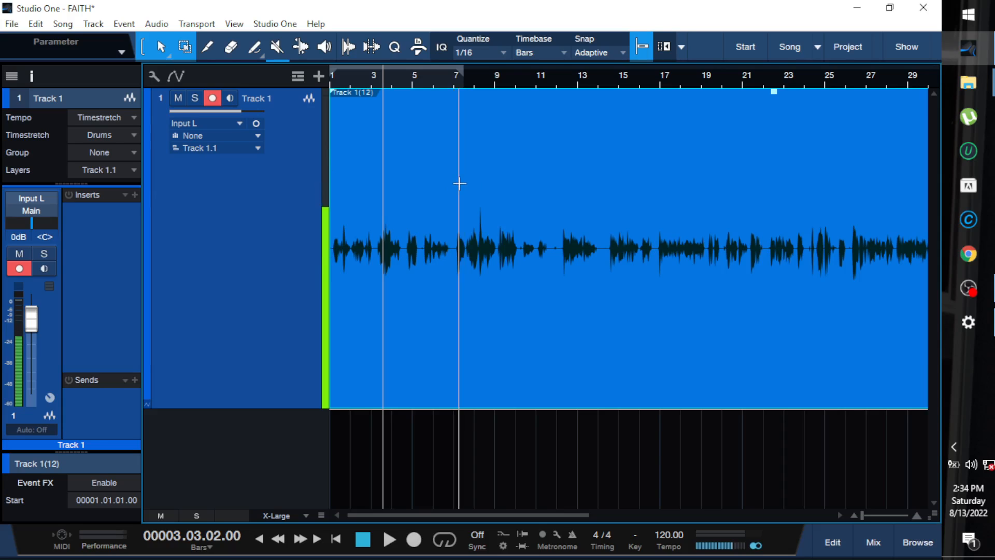
{"action": "left_click", "coordinate": [644, 50]}
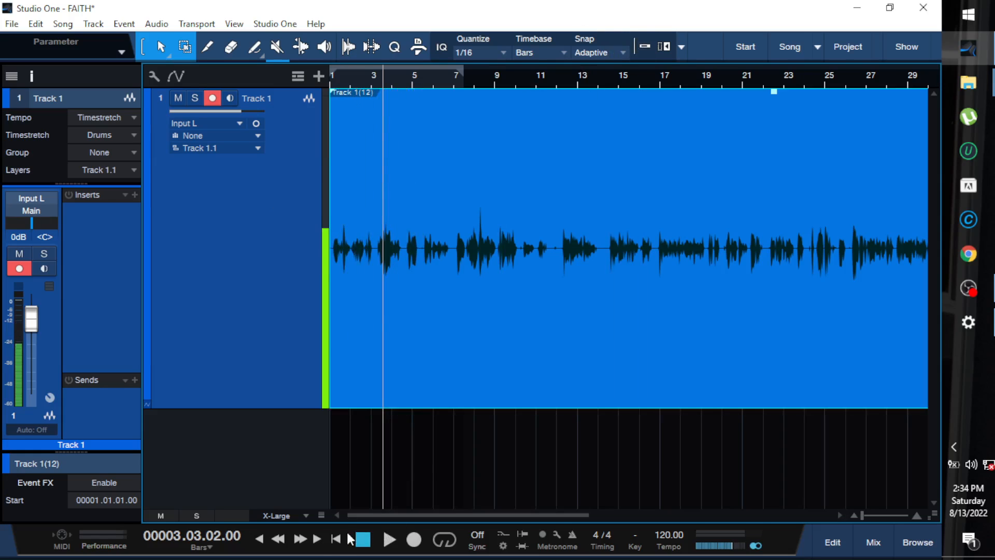
- Return the playhead to zero, move it to about bar 4 beat 4, and return it to zero again
{"action": "left_click", "coordinate": [336, 539]}
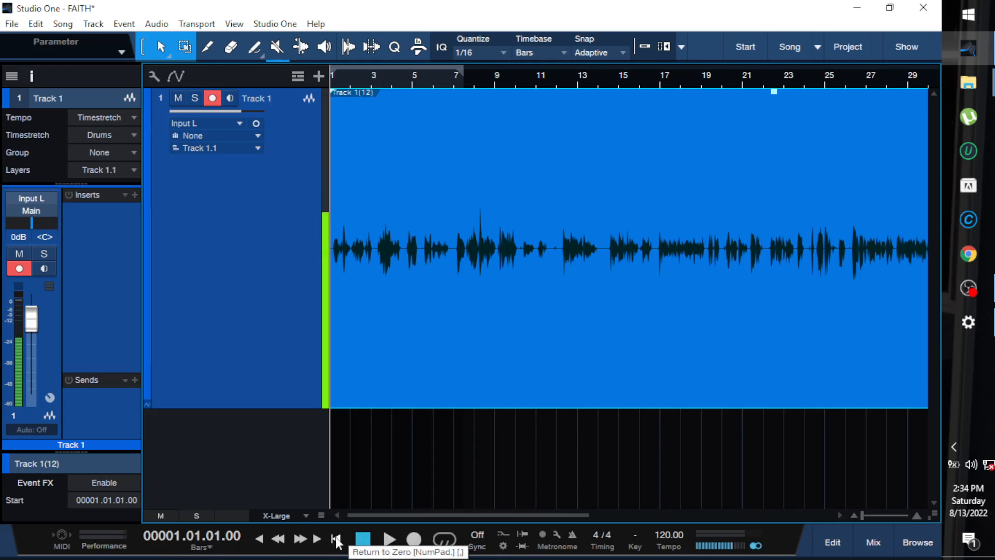
{"action": "left_click", "coordinate": [409, 81]}
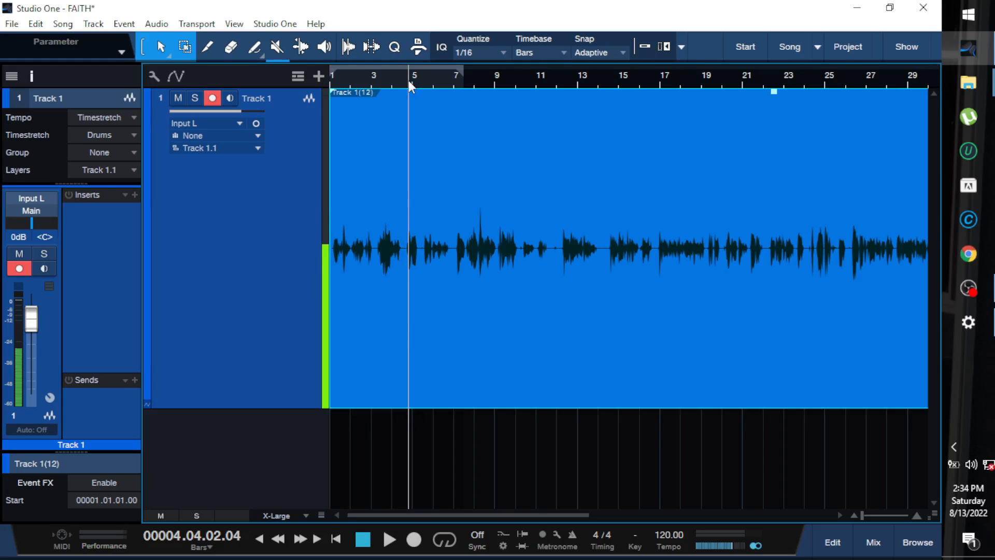
{"action": "key", "text": "comma"}
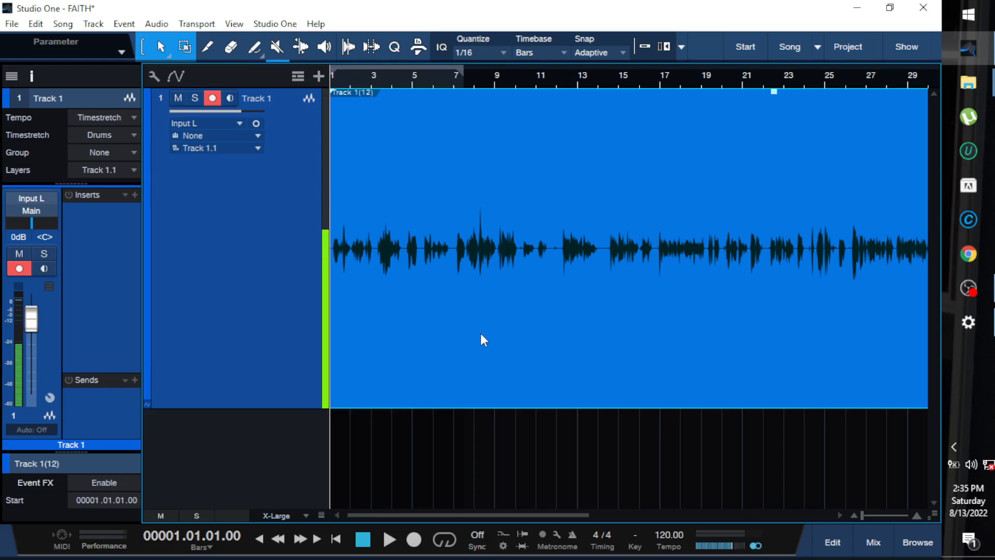
- Play the take from the start at closer zoom levels until just past bar 4, then stop
{"action": "key", "text": "e"}
{"action": "key", "text": "e"}
{"action": "key", "text": "e"}
{"action": "key", "text": "space"}
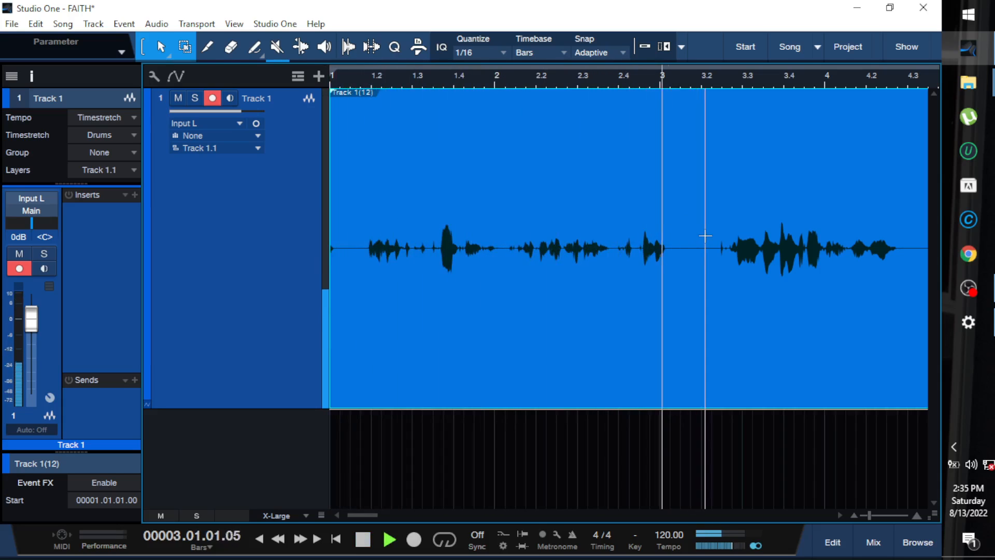
{"action": "key", "text": "w"}
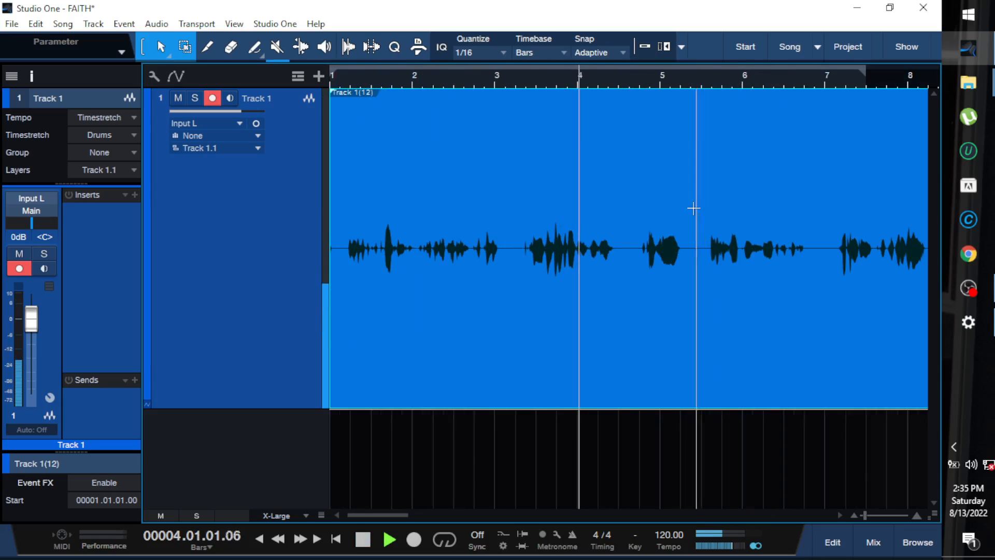
{"action": "key", "text": "space"}
- Select the take's opening range from bar 1 to about bar 4 beat 3 and delete it
{"action": "left_click", "coordinate": [618, 83]}
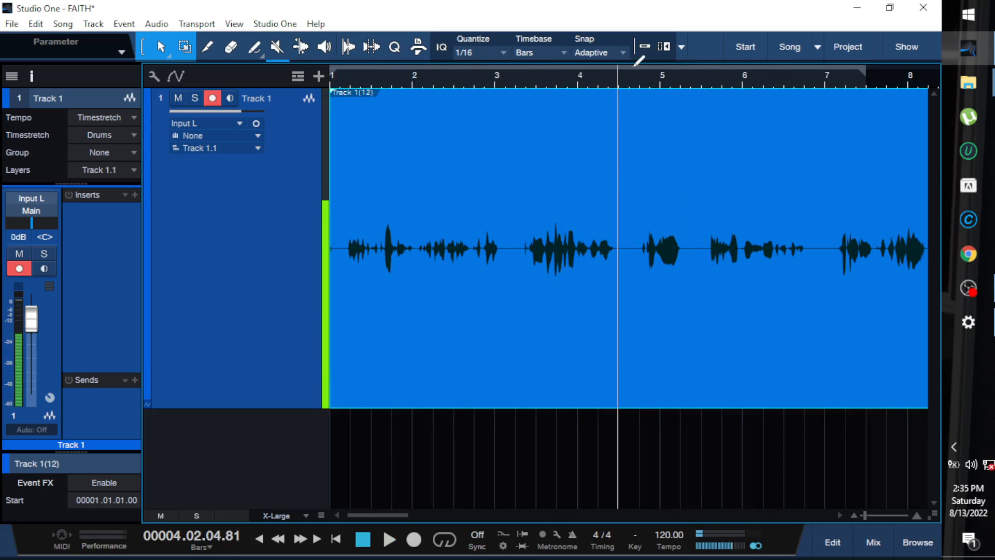
{"action": "left_click", "coordinate": [633, 208]}
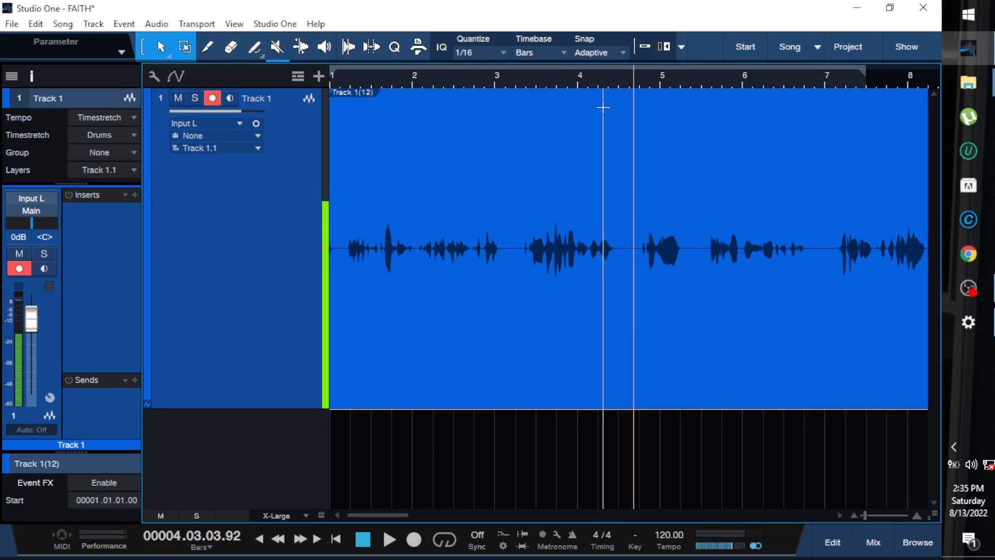
{"action": "left_click_drag", "start_coordinate": [633, 161], "coordinate": [87, 209]}
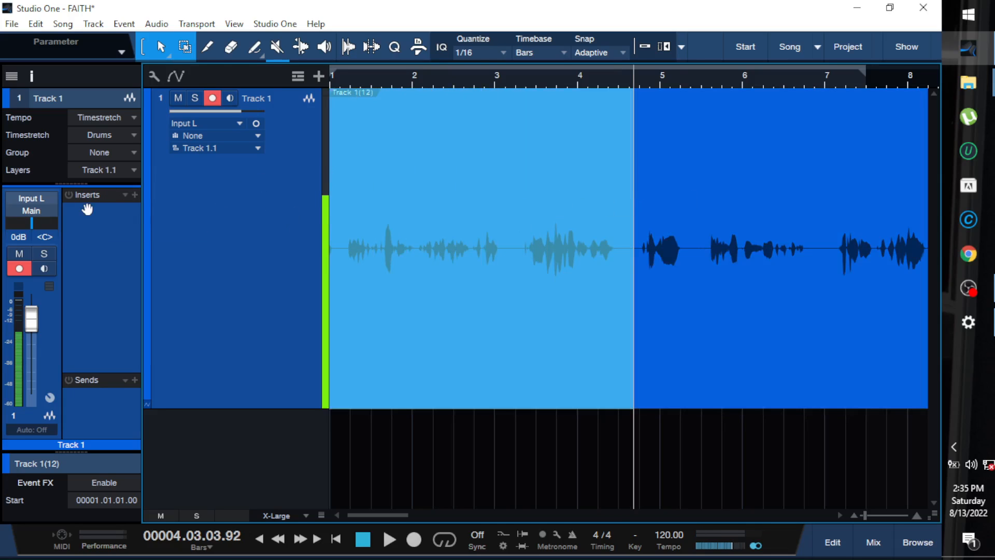
{"action": "key", "text": "Delete"}
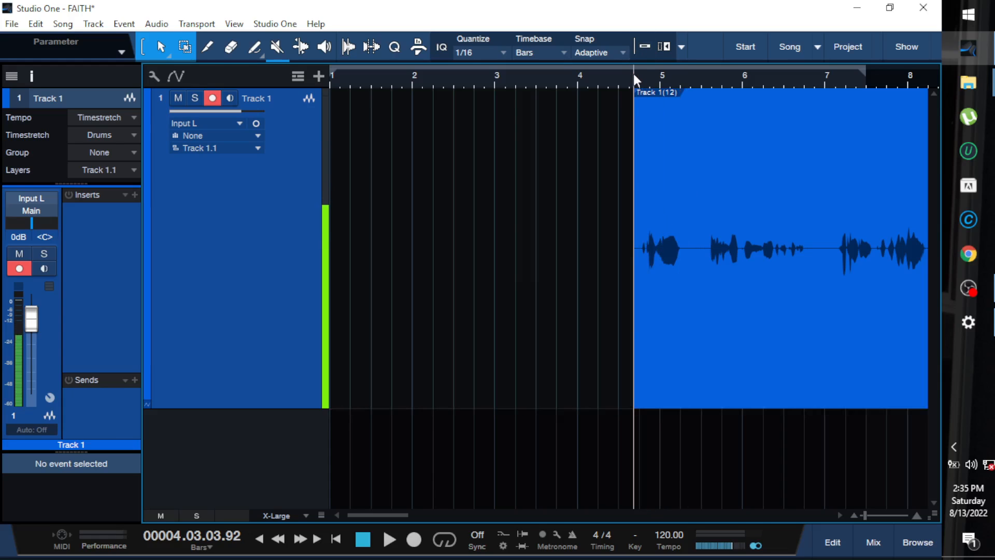
- Play the remaining audio briefly, then delete its opening range up to just past bar 7
{"action": "key", "text": "space"}
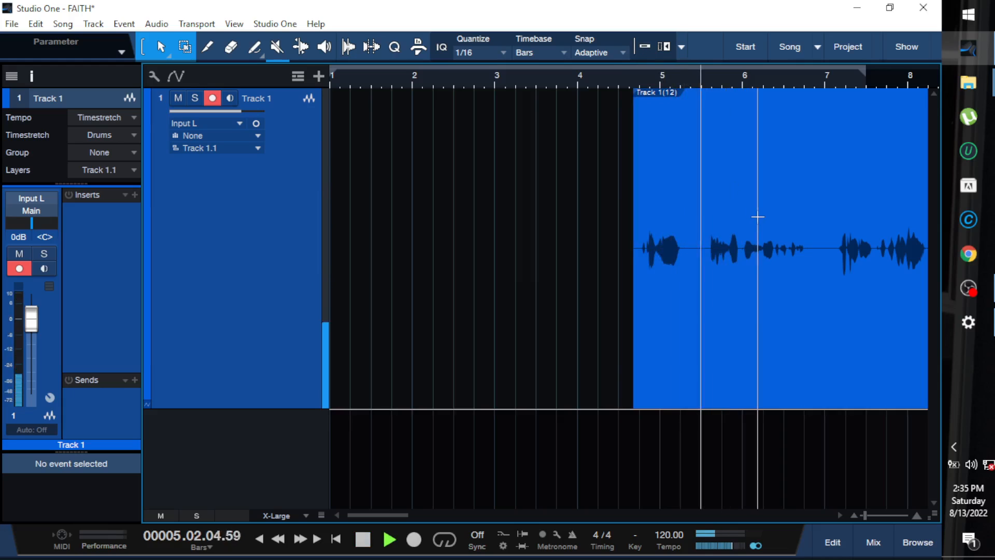
{"action": "key", "text": "space"}
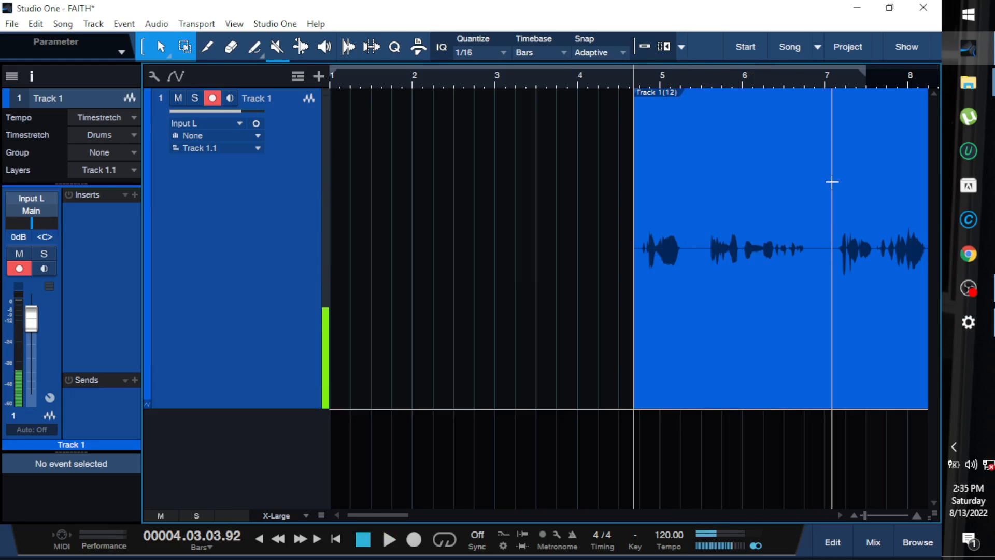
{"action": "left_click_drag", "start_coordinate": [832, 181], "coordinate": [382, 228]}
{"action": "key", "text": "Delete"}
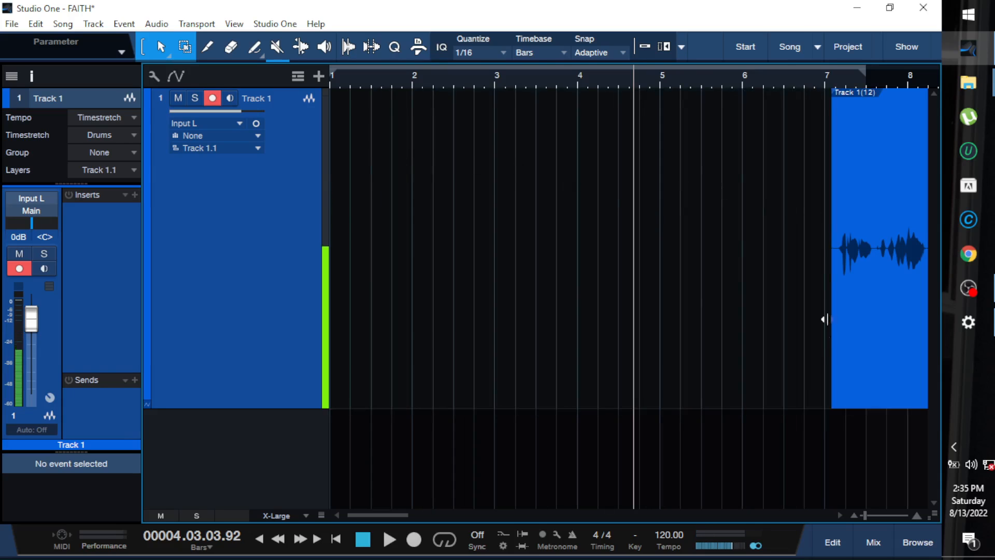
- Move the remaining event to bar 1, return the playhead to zero, and play it briefly
{"action": "left_click_drag", "start_coordinate": [858, 333], "coordinate": [351, 311]}
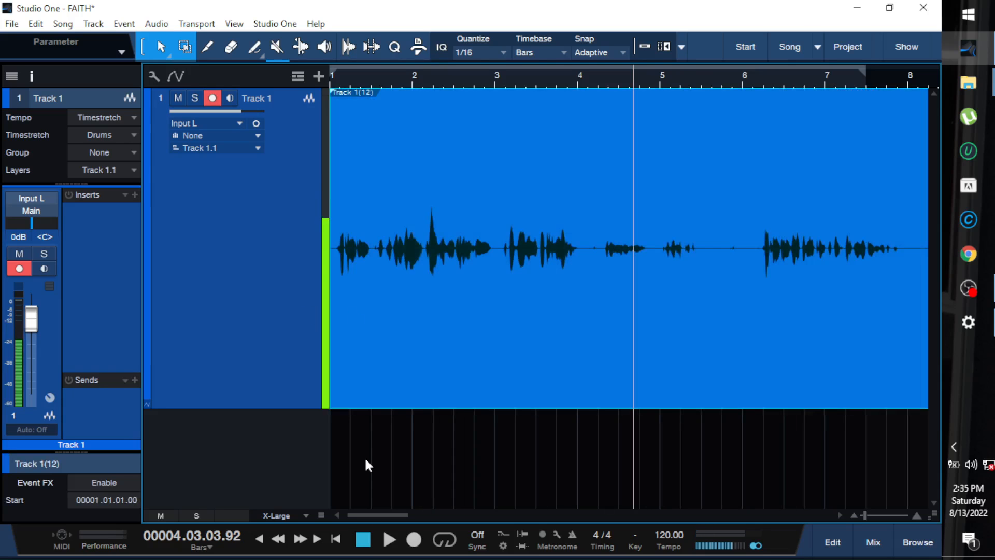
{"action": "left_click", "coordinate": [336, 539]}
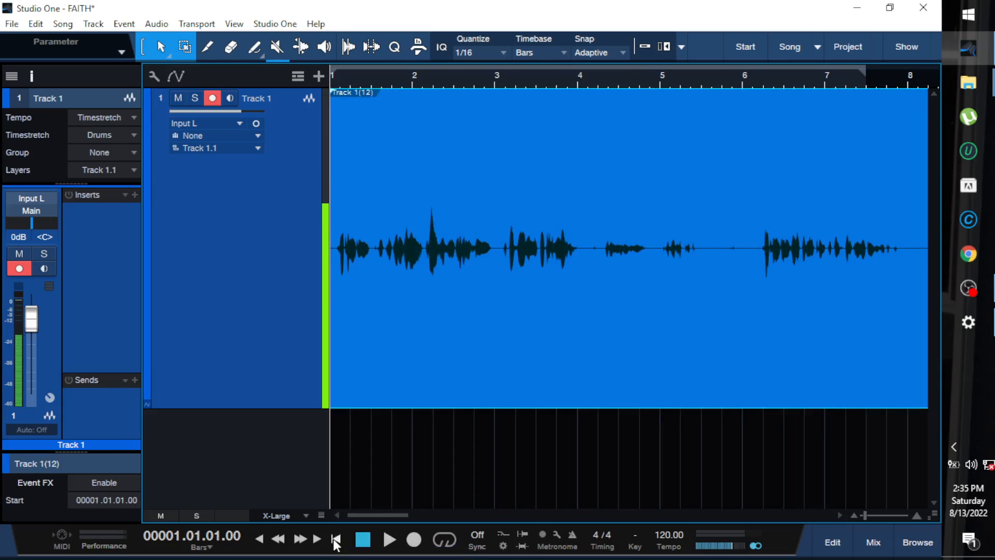
{"action": "key", "text": "space"}
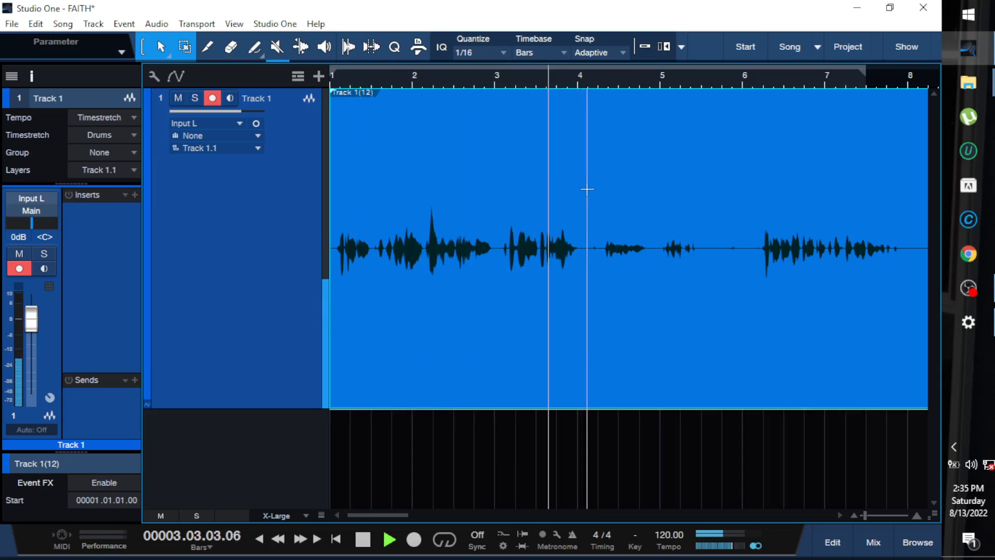
{"action": "key", "text": "space"}
- Delete the event's opening range up to just past bar 6 and move the remaining audio to bar 1
{"action": "left_click_drag", "start_coordinate": [756, 183], "coordinate": [42, 239]}
{"action": "key", "text": "Delete"}
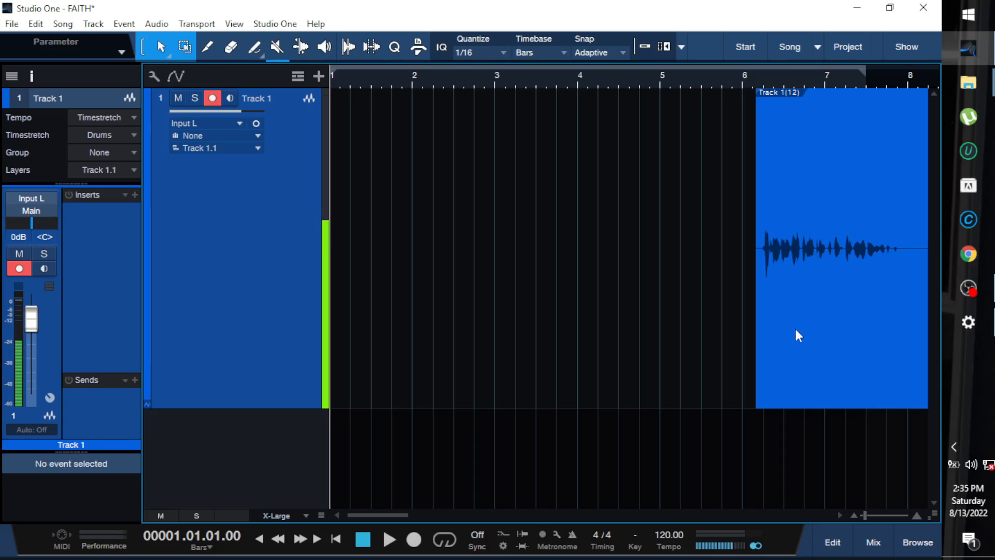
{"action": "left_click_drag", "start_coordinate": [813, 368], "coordinate": [358, 369]}
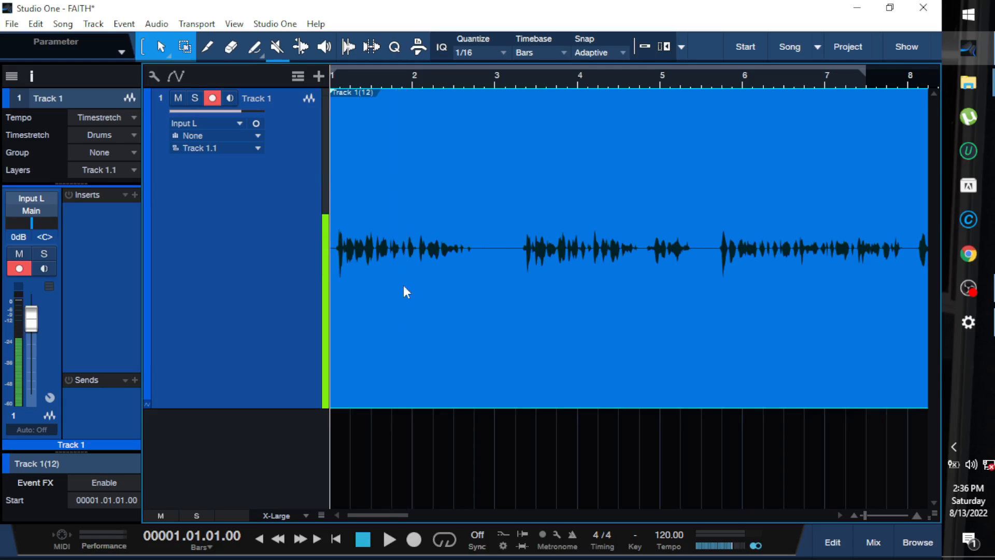
- Place the playhead within the event at about bar 1 beat 4 and select the whole event
{"action": "left_click", "coordinate": [403, 144]}
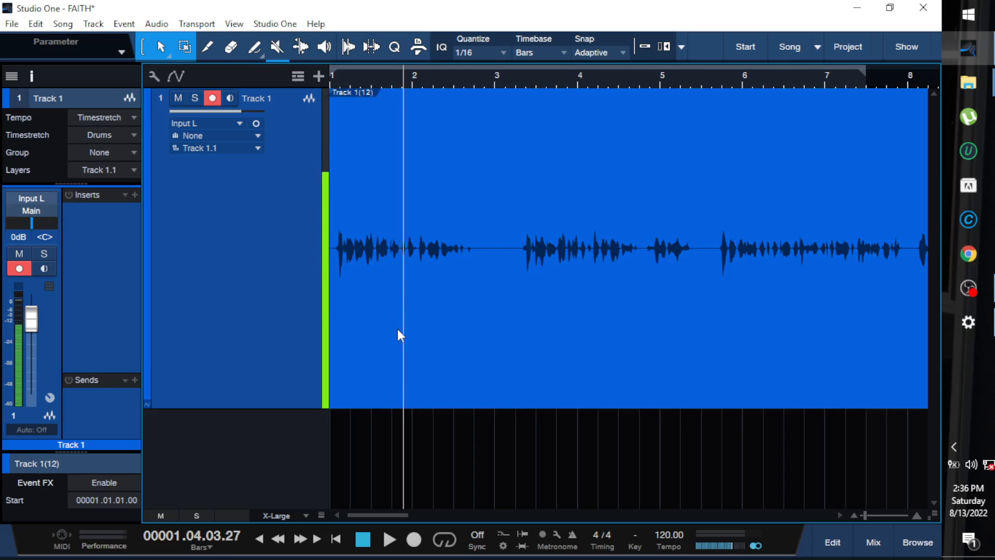
{"action": "left_click", "coordinate": [511, 344]}
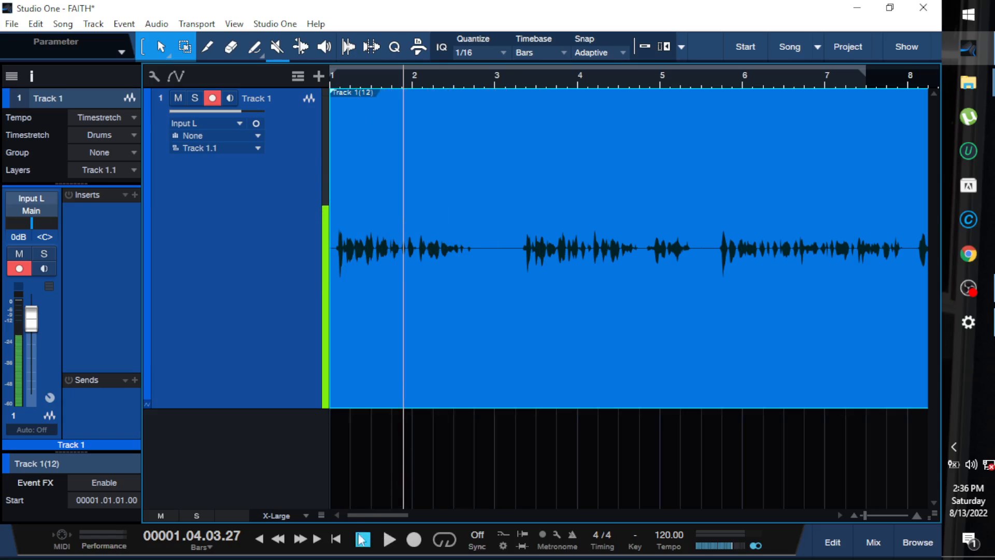
- Play the take from zero, delete its opening range up to about bar 3 beat 2, and move the remaining audio to bar 1
{"action": "left_click", "coordinate": [336, 540]}
{"action": "key", "text": "space"}
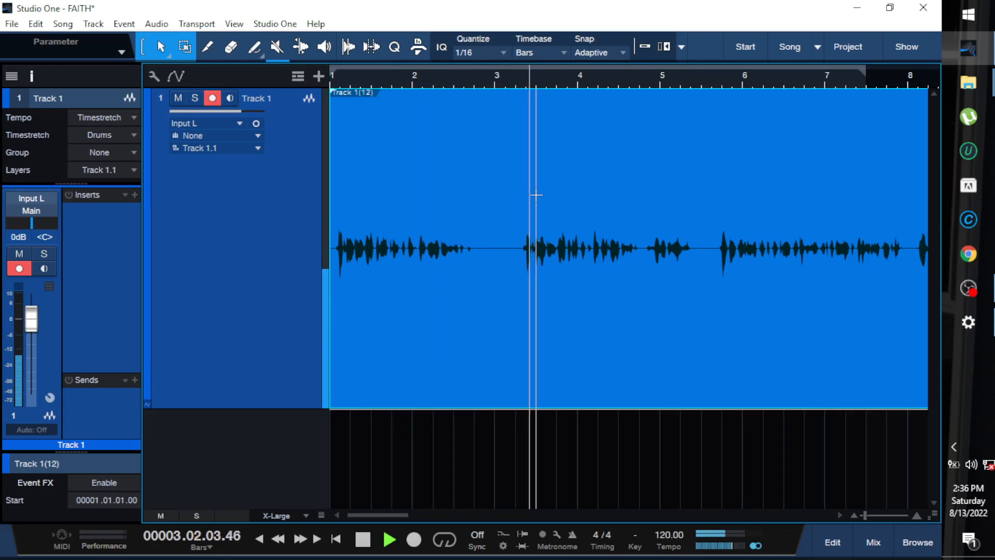
{"action": "key", "text": "space"}
{"action": "left_click_drag", "start_coordinate": [519, 223], "coordinate": [324, 252]}
{"action": "key", "text": "Delete"}
{"action": "left_click_drag", "start_coordinate": [579, 322], "coordinate": [351, 325]}
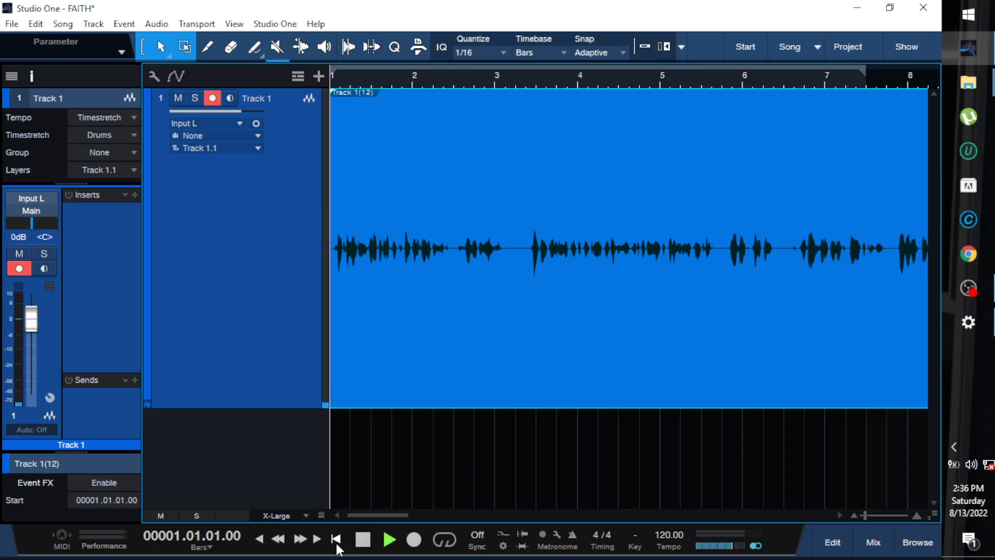
- Delete the silent range just past bar 3, up to about beat 2, and move the following audio to 00003.01.02.77 against the first event
{"action": "key", "text": "space"}
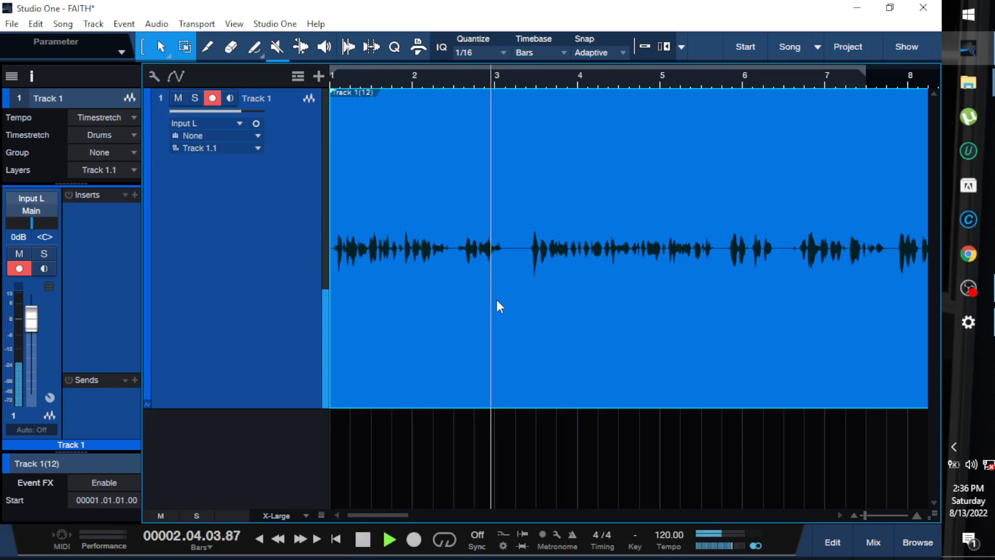
{"action": "key", "text": "space"}
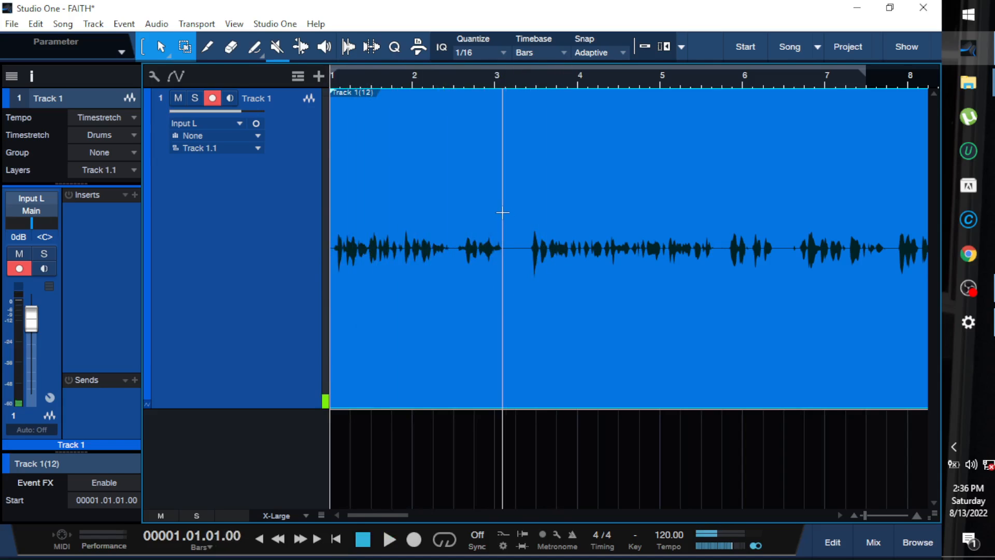
{"action": "left_click_drag", "start_coordinate": [502, 211], "coordinate": [527, 206]}
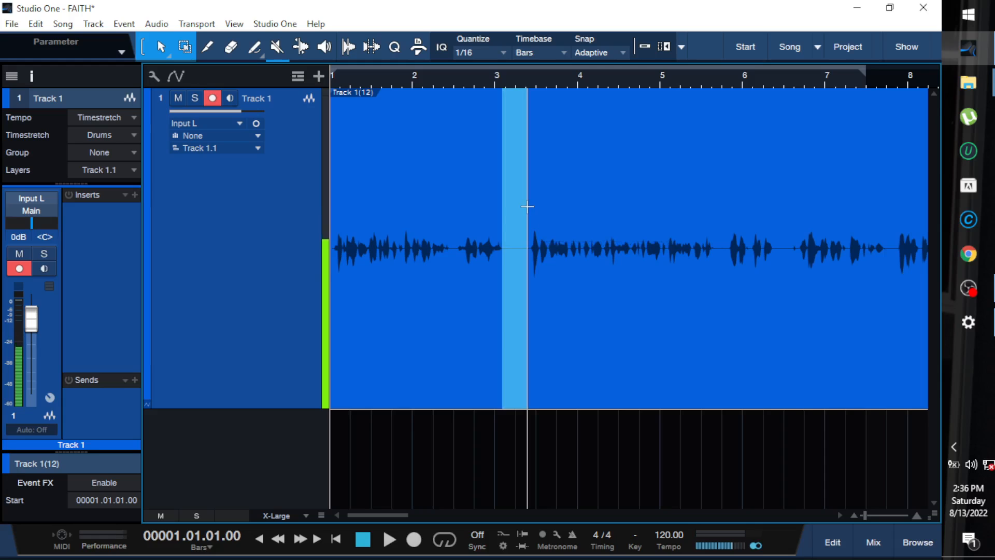
{"action": "key", "text": "Delete"}
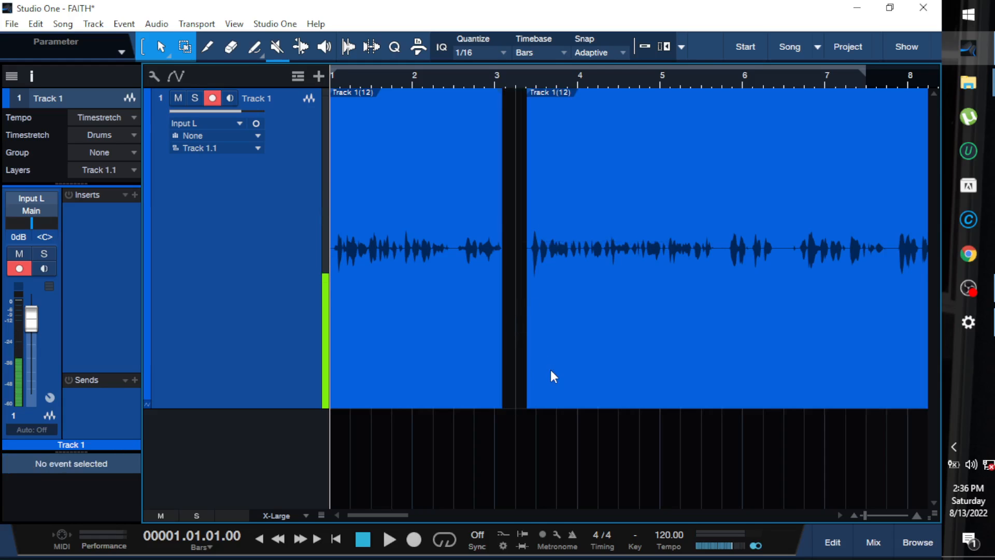
{"action": "left_click_drag", "start_coordinate": [551, 362], "coordinate": [527, 362]}
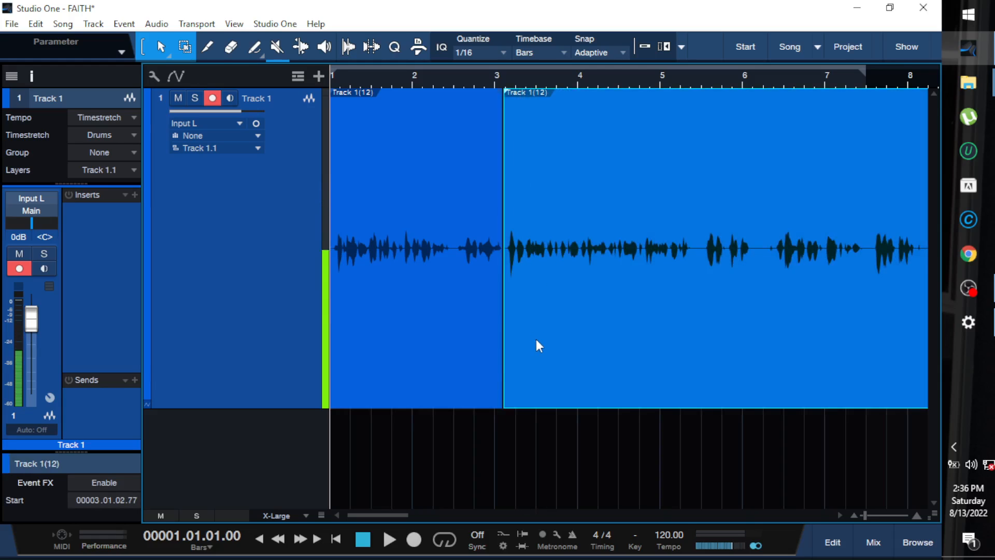
{"action": "key", "text": "ctrl+z"}
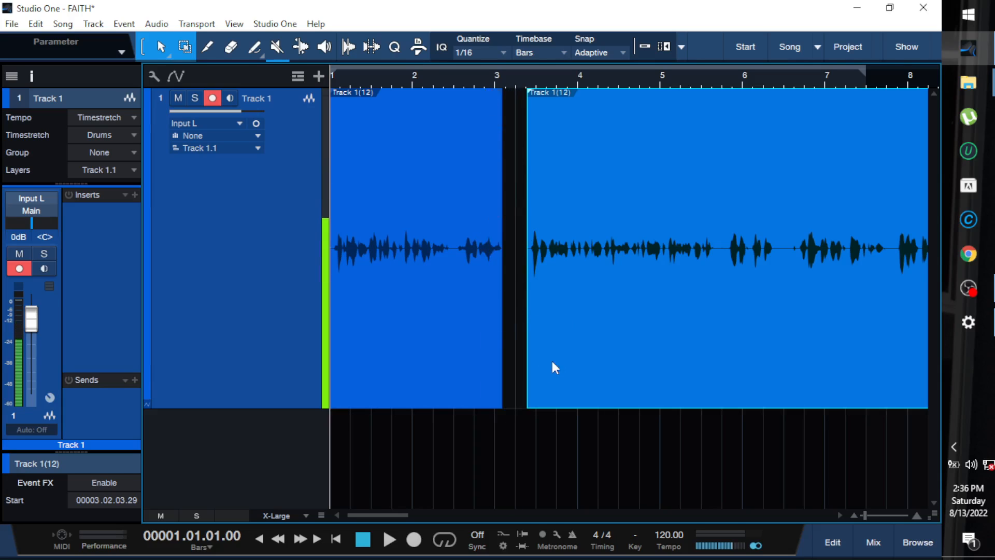
{"action": "left_click_drag", "start_coordinate": [559, 385], "coordinate": [539, 386]}
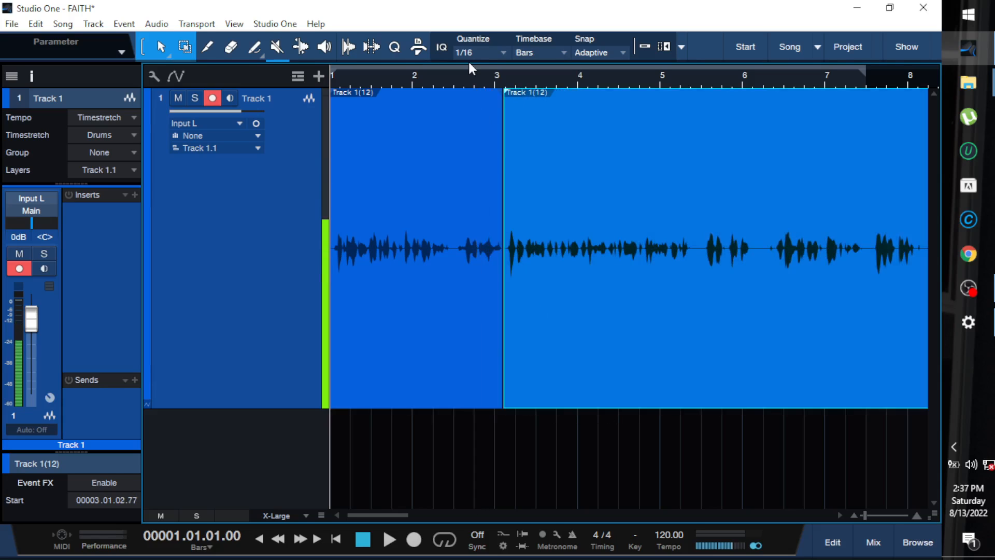
- Delete the silent range from the middle of bar 5 beat 2 to just past beat 3, and move the following audio to 00005.02.03.19
{"action": "left_click", "coordinate": [467, 83]}
{"action": "key", "text": "space"}
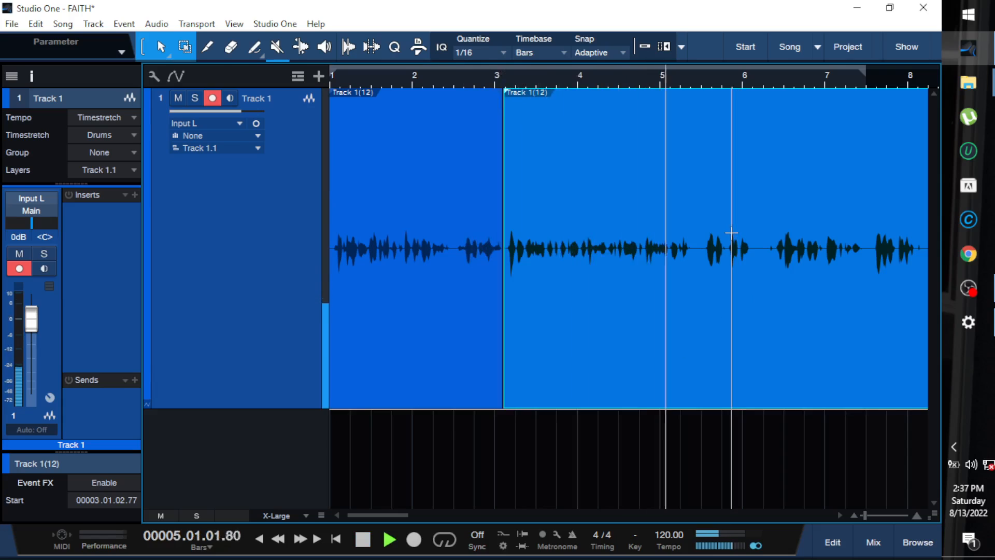
{"action": "key", "text": "space"}
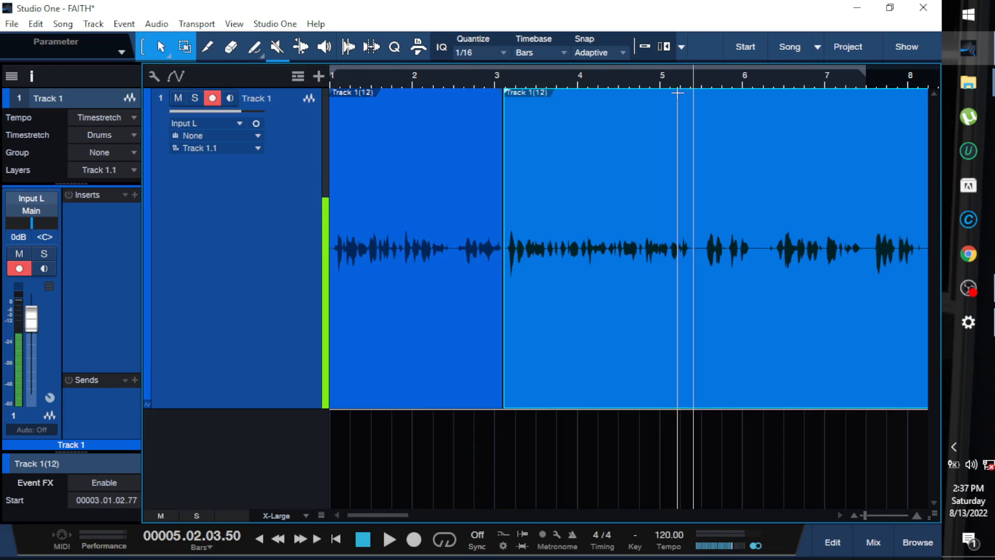
{"action": "key", "text": "e"}
{"action": "key", "text": "e"}
{"action": "key", "text": "e"}
{"action": "left_click_drag", "start_coordinate": [677, 208], "coordinate": [789, 194]}
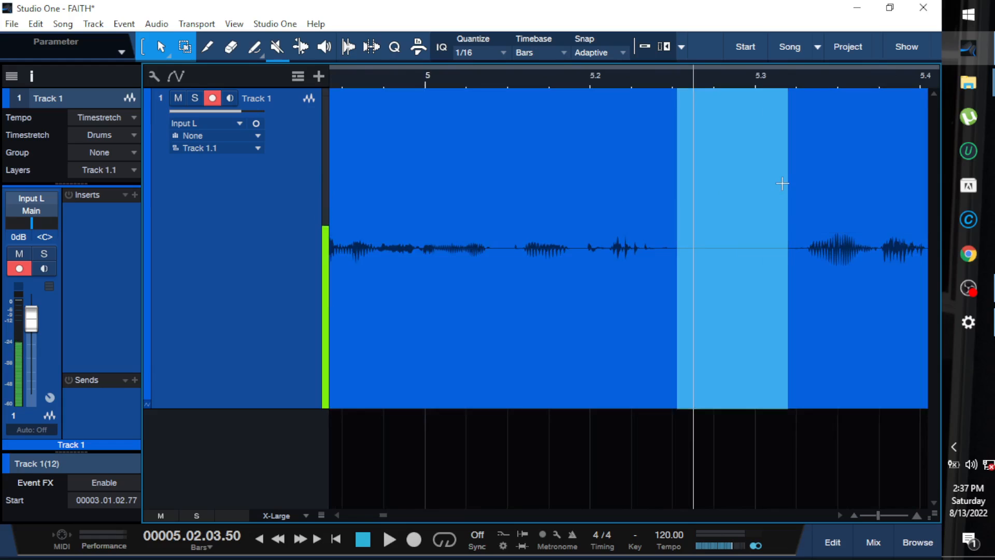
{"action": "key", "text": "Delete"}
{"action": "left_click_drag", "start_coordinate": [827, 381], "coordinate": [717, 382]}
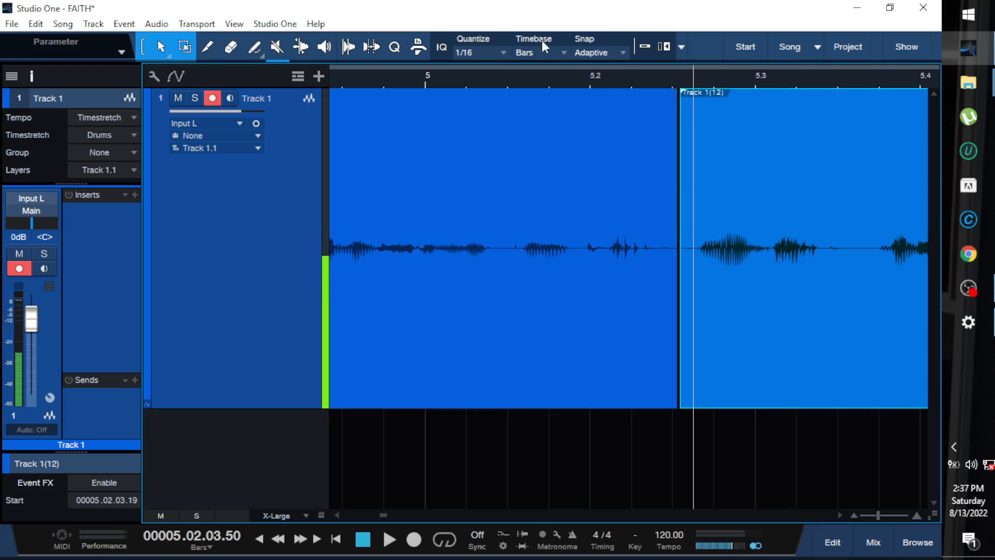
- Play across the join in bar 5, and mark a range from about bar 5 beat 3 to bar 6 beat 2
{"action": "left_click", "coordinate": [505, 77]}
{"action": "key", "text": "w"}
{"action": "key", "text": "w"}
{"action": "key", "text": "w"}
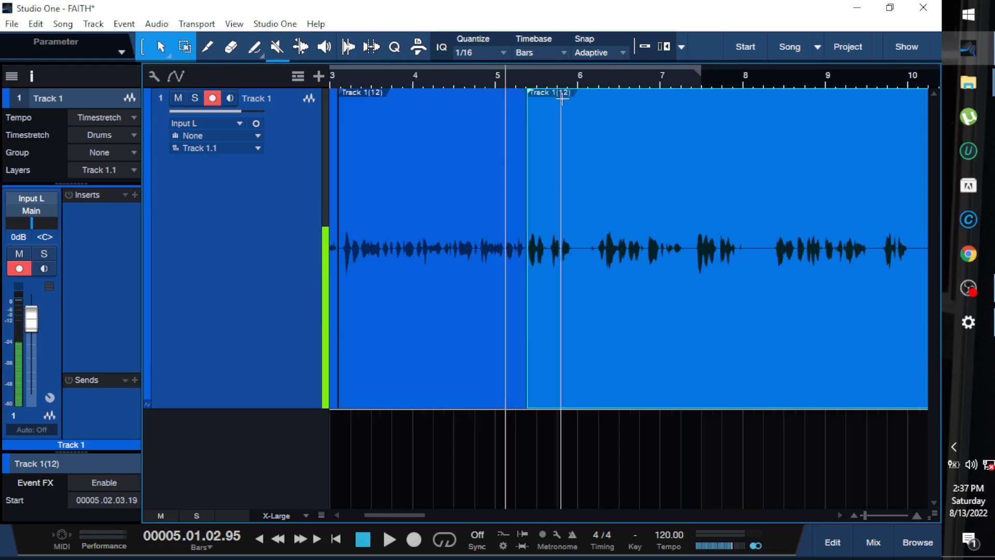
{"action": "key", "text": "space"}
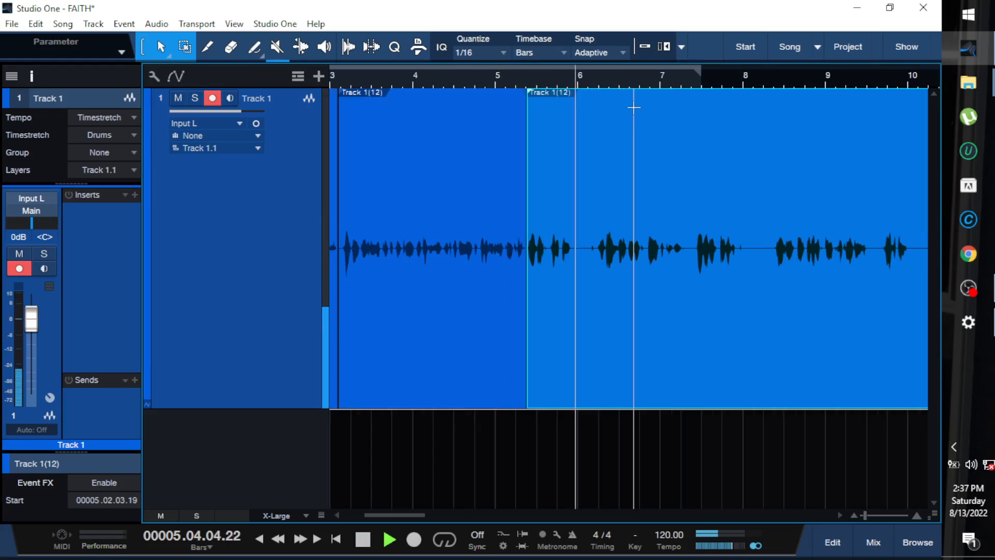
{"action": "key", "text": "space"}
{"action": "left_click_drag", "start_coordinate": [597, 222], "coordinate": [544, 214]}
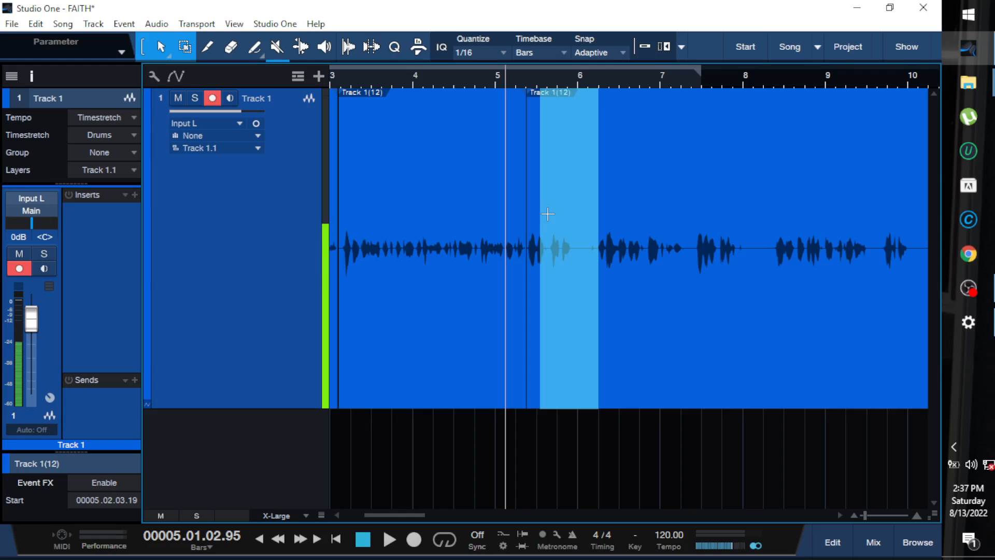
{"action": "left_click", "coordinate": [624, 369]}
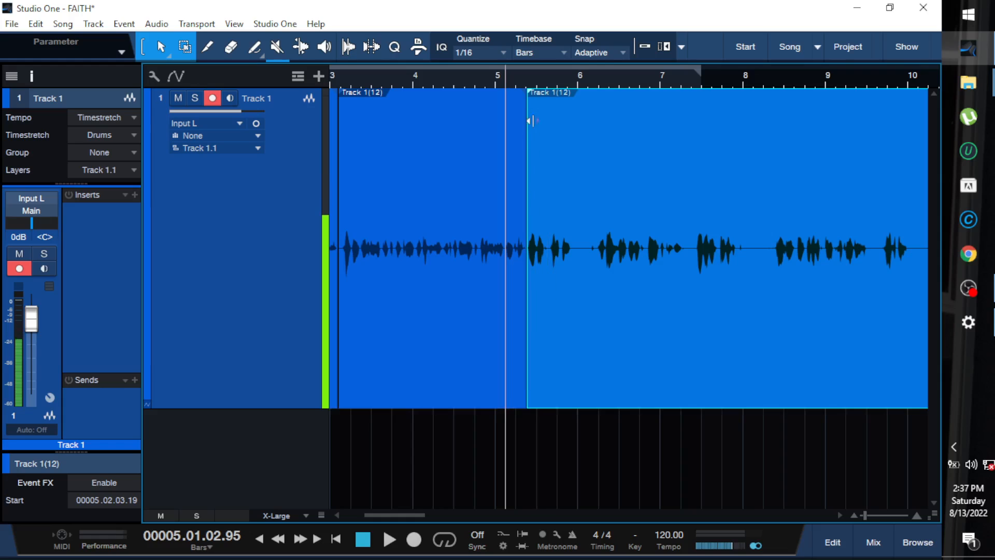
- Trim the start of the event after the bar 5 join to 00005.03.03.99 and move that event to 00005.02.03.17
{"action": "left_click", "coordinate": [528, 82]}
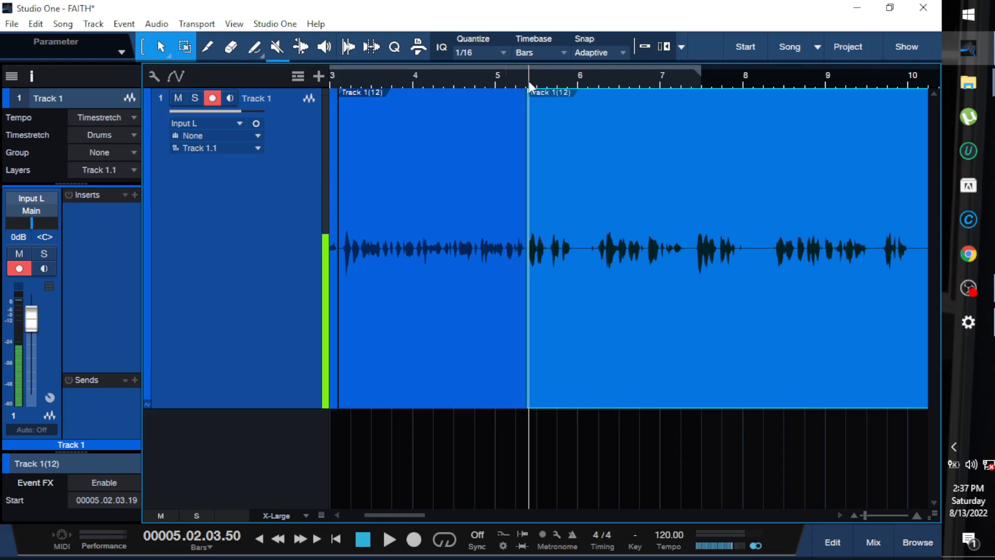
{"action": "key", "text": "e"}
{"action": "key", "text": "e"}
{"action": "key", "text": "e"}
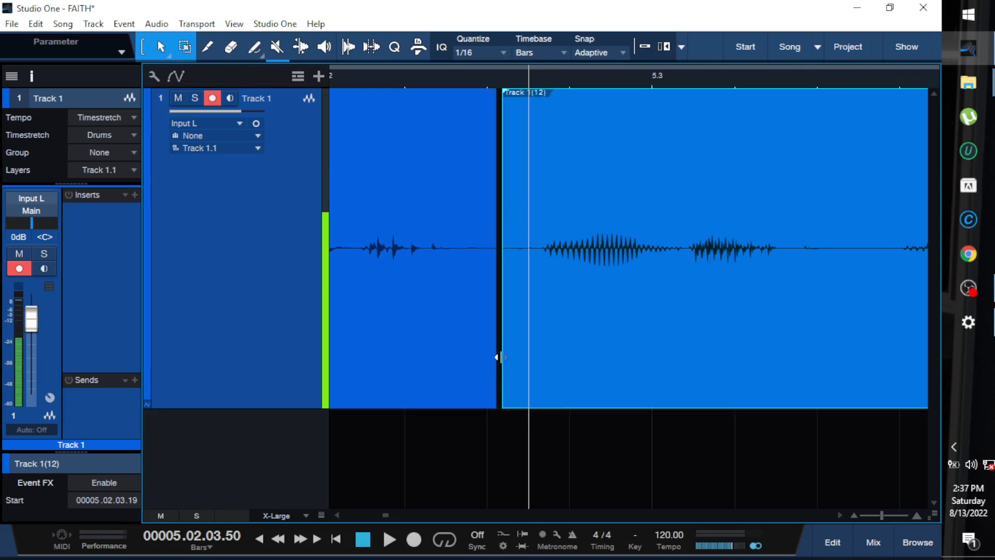
{"action": "left_click_drag", "start_coordinate": [499, 357], "coordinate": [898, 335]}
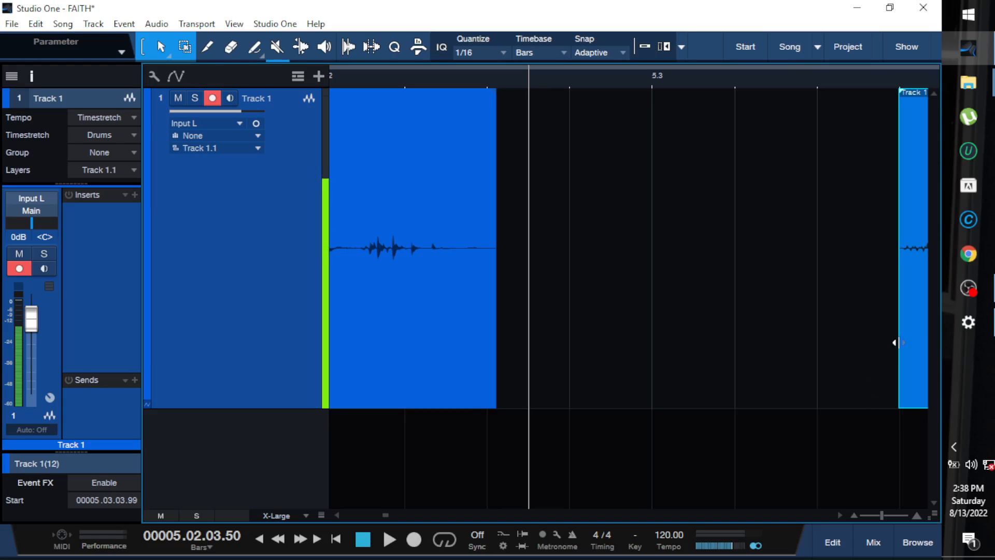
{"action": "left_click_drag", "start_coordinate": [894, 342], "coordinate": [529, 322]}
- Play from bar 5 beat 2 across the trimmed join into bar 6 to check the edit
{"action": "left_click", "coordinate": [410, 77]}
{"action": "key", "text": "space"}
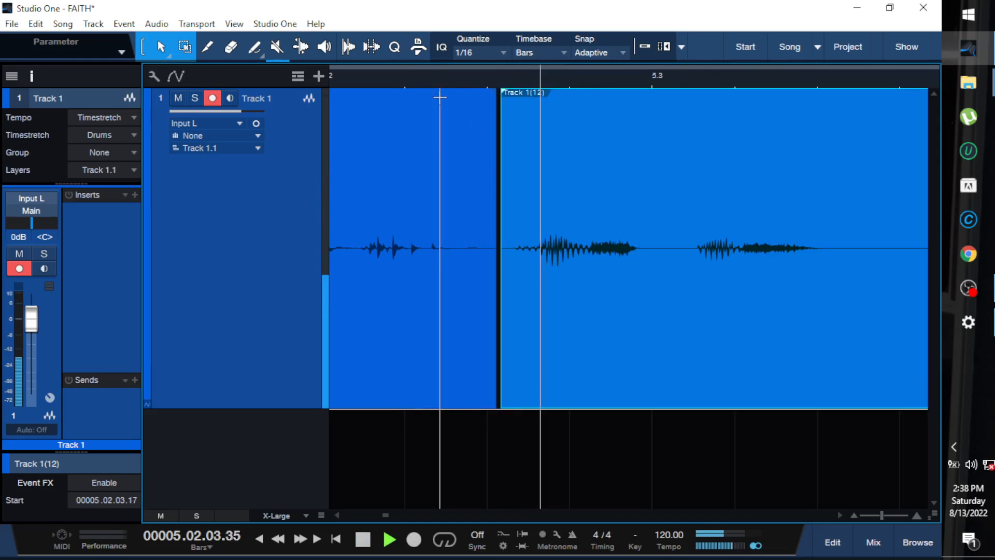
{"action": "key", "text": "q"}
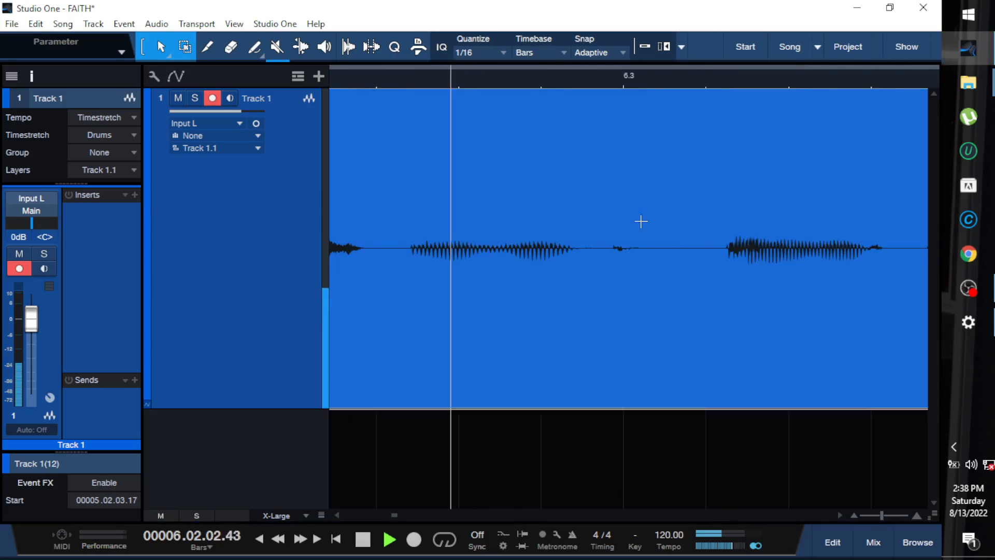
{"action": "key", "text": "space"}
{"action": "key", "text": "ctrl+z"}
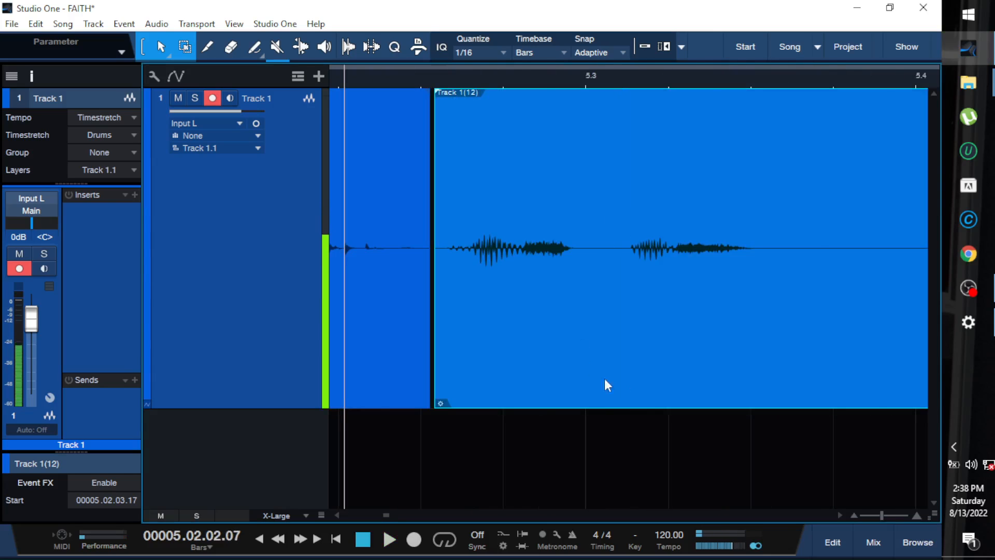
- Trim the same event's start further to 00005.04.04.44 and move it back to 00005.02.03.82
{"action": "key", "text": "w"}
{"action": "key", "text": "w"}
{"action": "left_click_drag", "start_coordinate": [366, 380], "coordinate": [560, 355]}
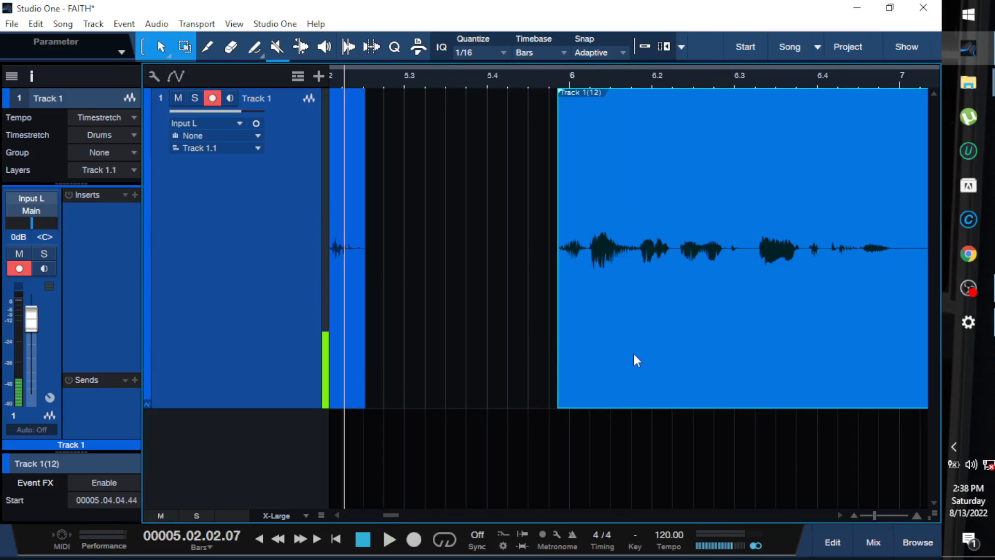
{"action": "left_click_drag", "start_coordinate": [634, 353], "coordinate": [448, 331]}
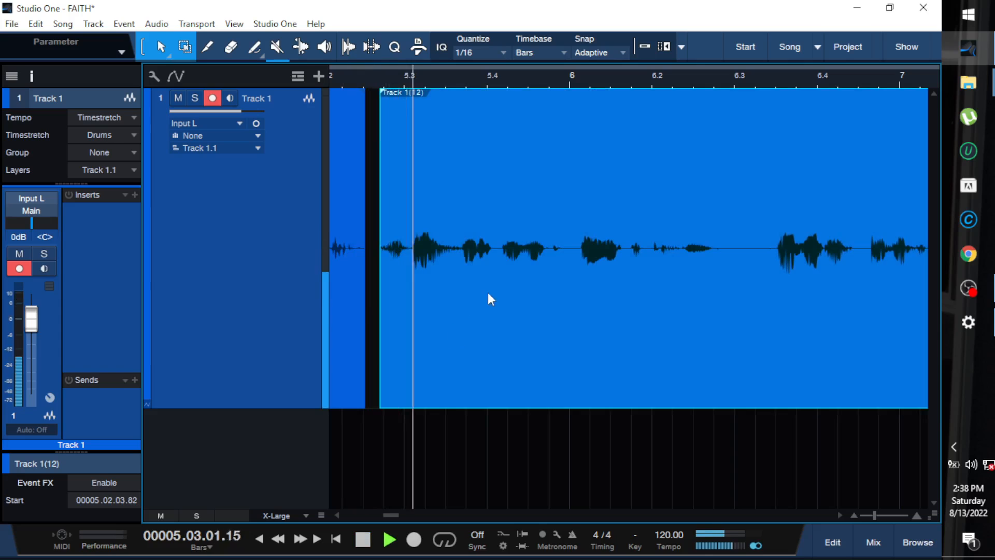
- Delete the range from late bar 6 beat 2 to about bar 7 beat 3, and move the following audio to 00006.02.04.46
{"action": "key", "text": "w"}
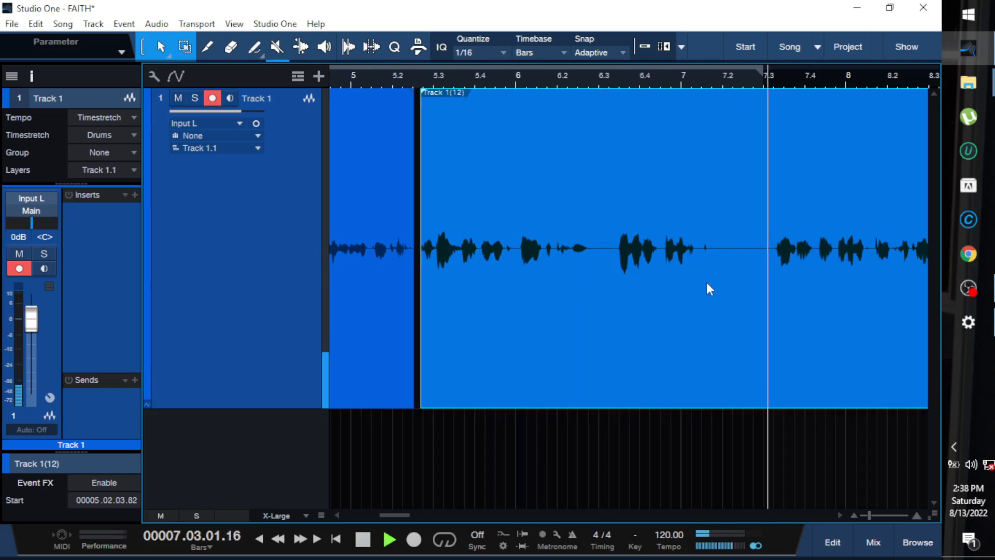
{"action": "key", "text": "space"}
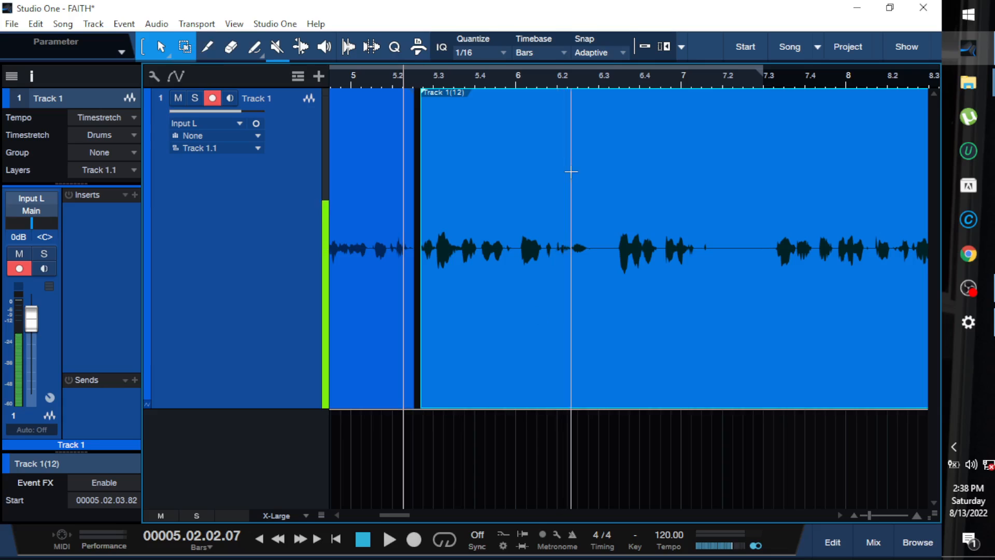
{"action": "left_click_drag", "start_coordinate": [588, 125], "coordinate": [762, 96]}
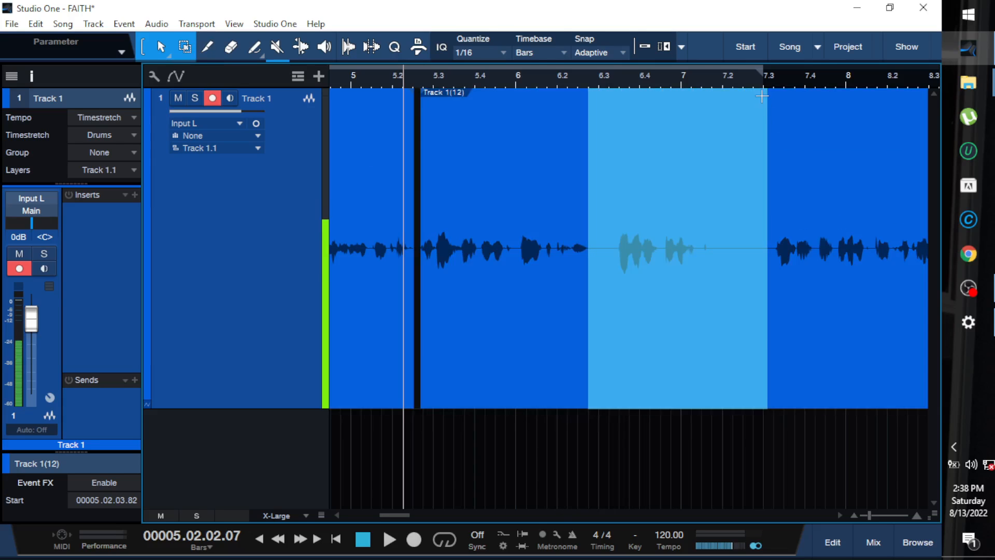
{"action": "key", "text": "Delete"}
{"action": "left_click_drag", "start_coordinate": [791, 363], "coordinate": [616, 348]}
- Play from just past bar 6 through the last event to beyond bar 11 to find the next unwanted section
{"action": "left_click", "coordinate": [535, 83]}
{"action": "key", "text": "space"}
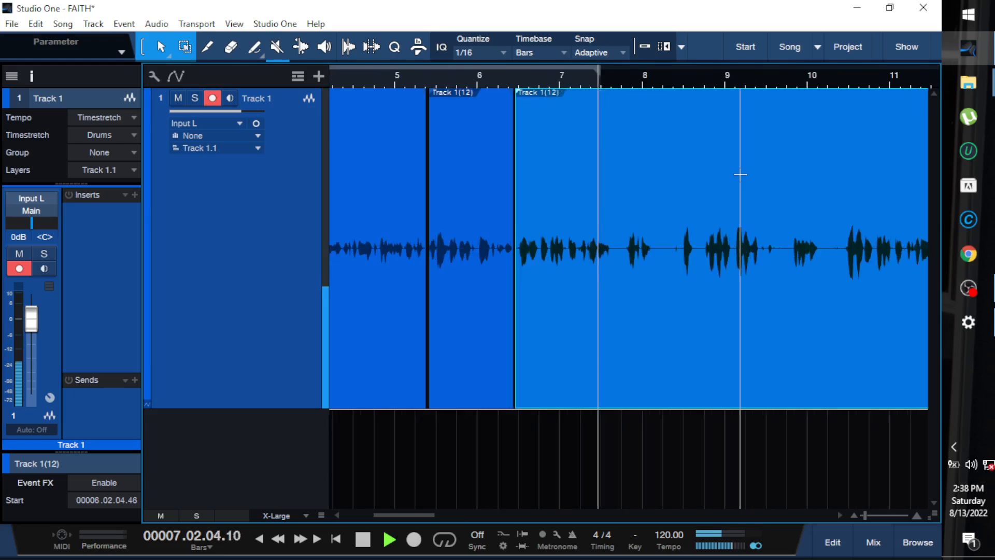
{"action": "key", "text": "w"}
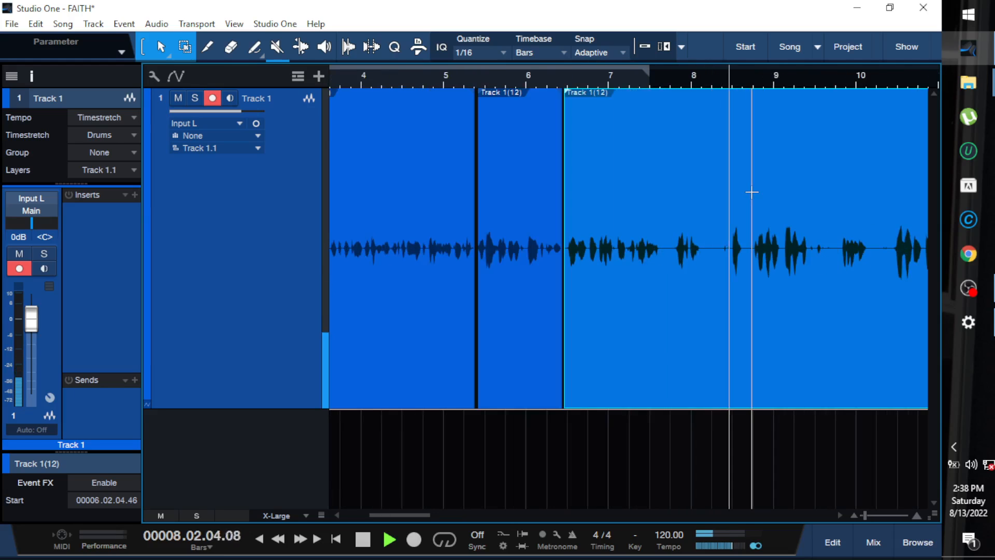
{"action": "key", "text": "w"}
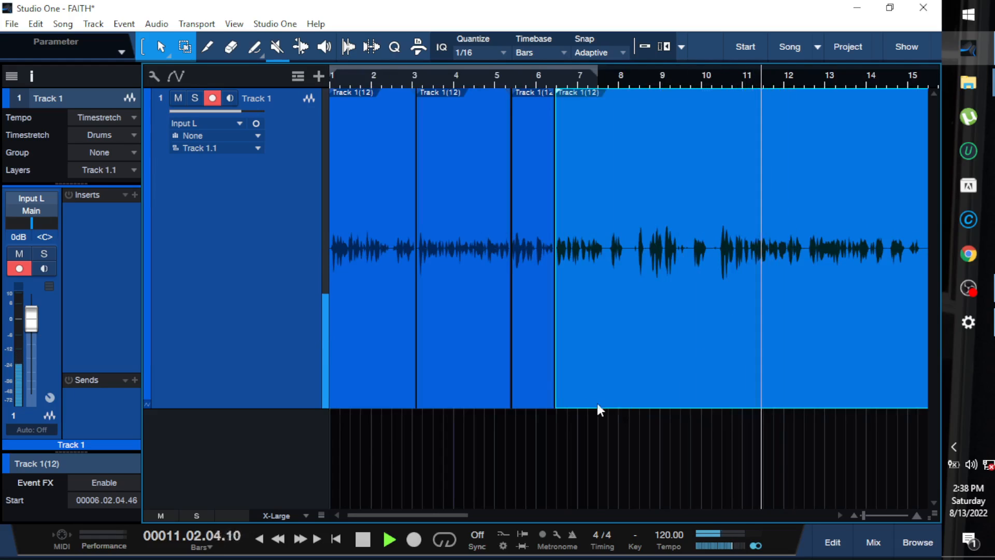
{"action": "key", "text": "space"}
- Trim the last event's start to 00010.02.03.33 and move the event to 00006.03.01.17 beside the preceding one
{"action": "left_click_drag", "start_coordinate": [554, 380], "coordinate": [717, 380]}
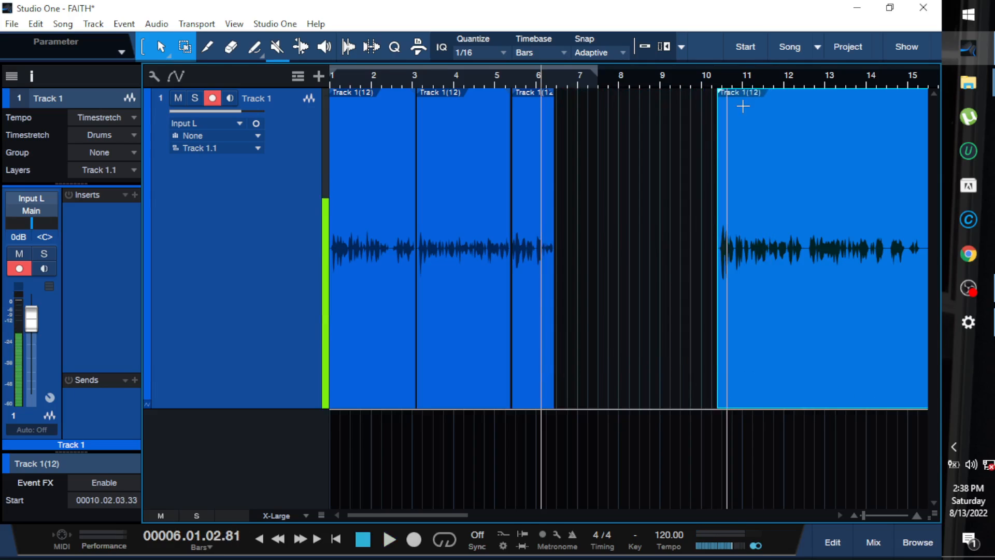
{"action": "left_click", "coordinate": [715, 78]}
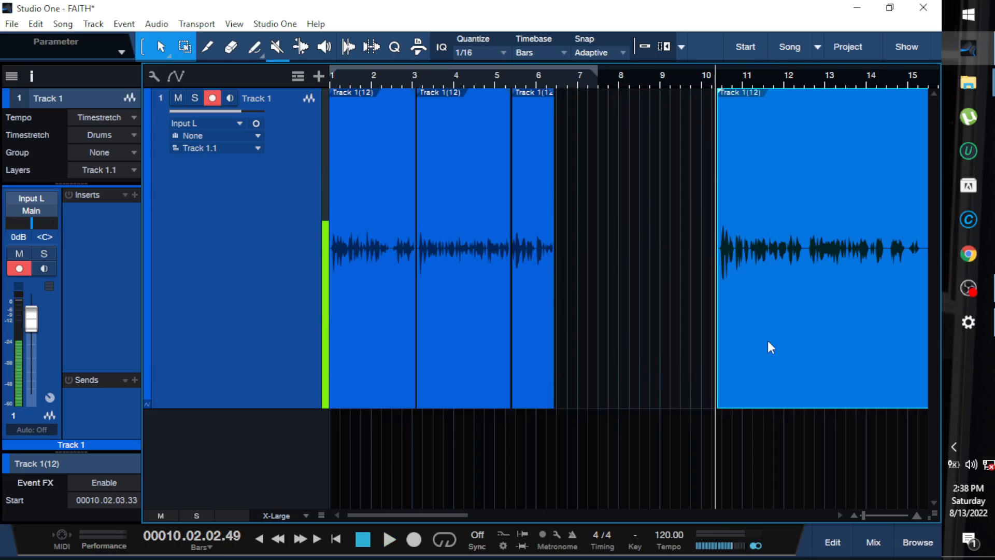
{"action": "left_click_drag", "start_coordinate": [767, 340], "coordinate": [607, 340]}
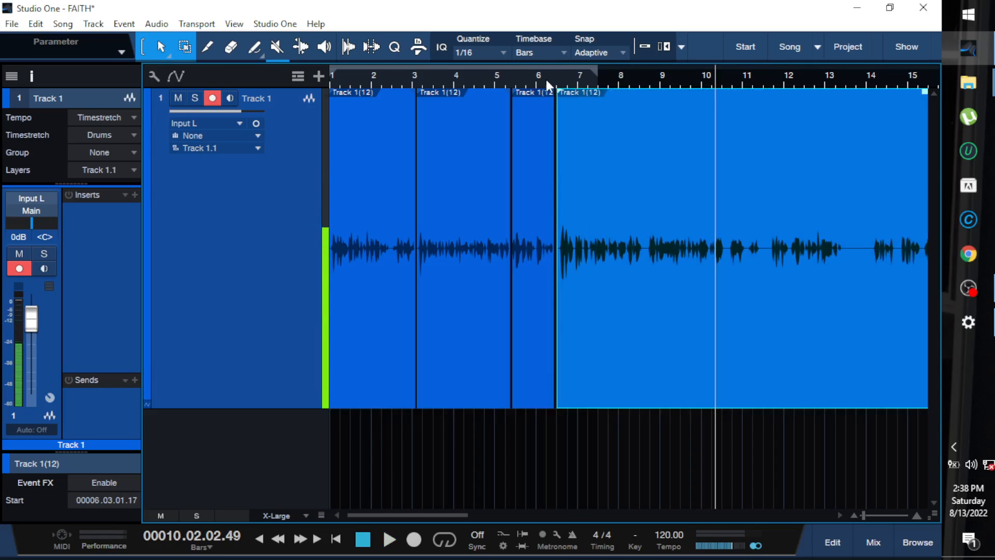
- Play from just past bar 6 through the last event to about bar 14, listening for the next unwanted section
{"action": "left_click", "coordinate": [546, 80]}
{"action": "key", "text": "space"}
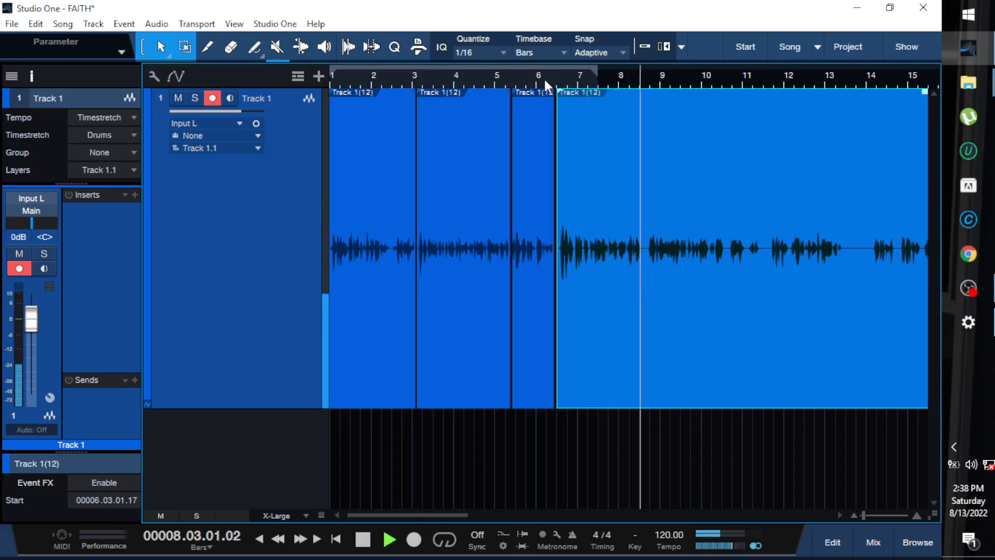
{"action": "key", "text": "e"}
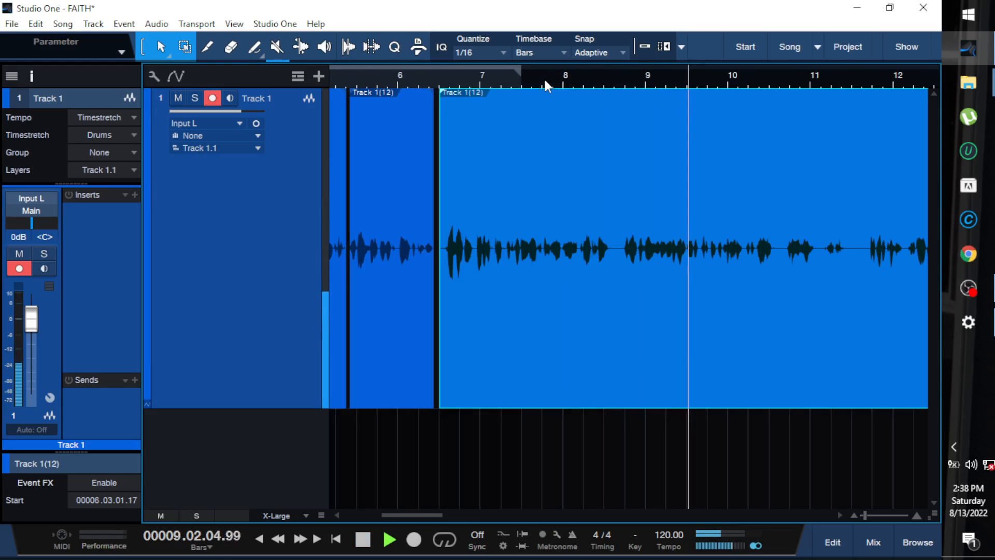
{"action": "key", "text": "e"}
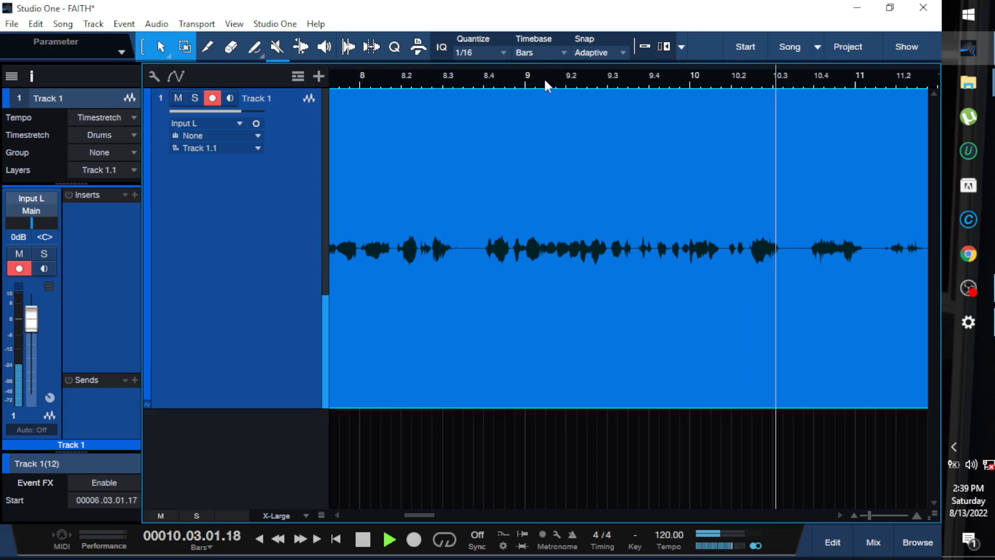
{"action": "key", "text": "w"}
{"action": "key", "text": "w"}
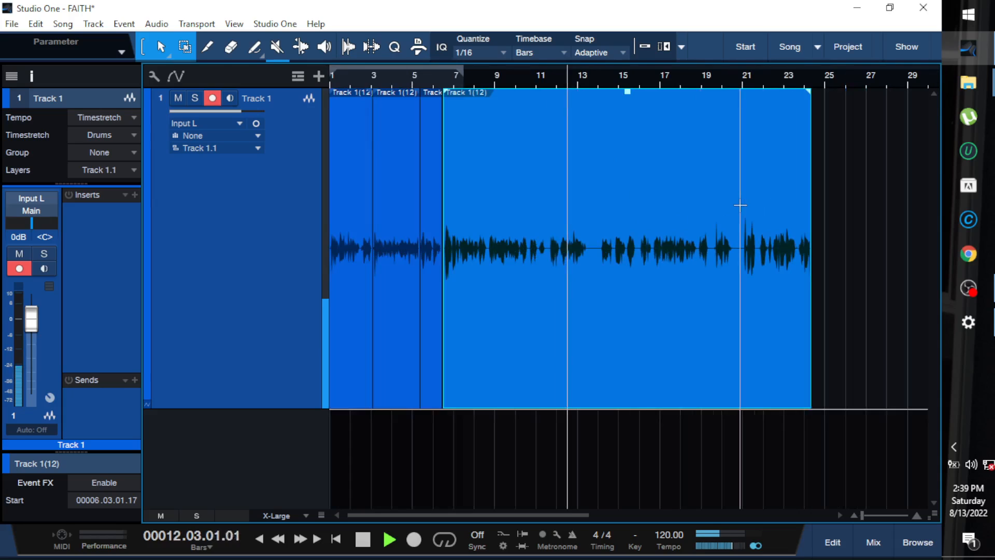
{"action": "key", "text": "e"}
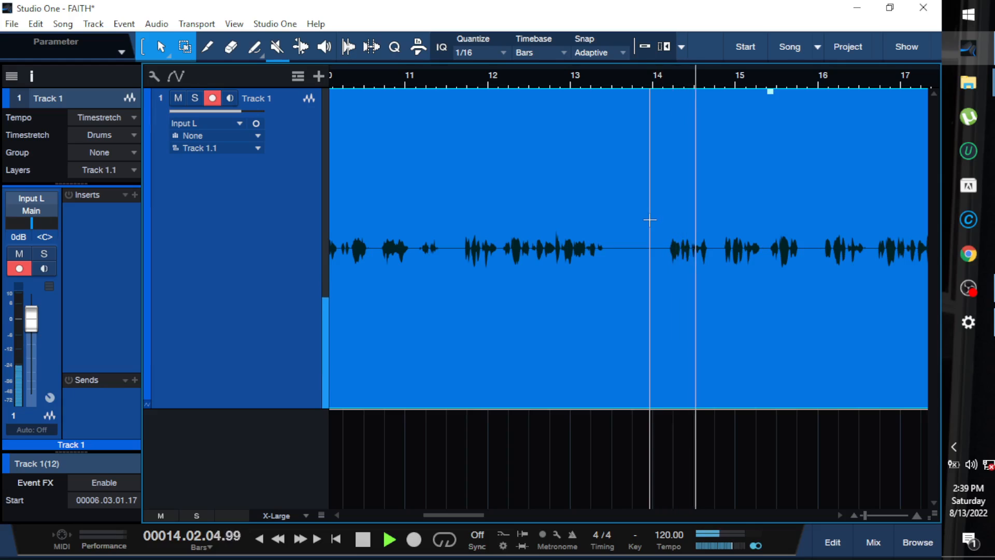
{"action": "key", "text": "space"}
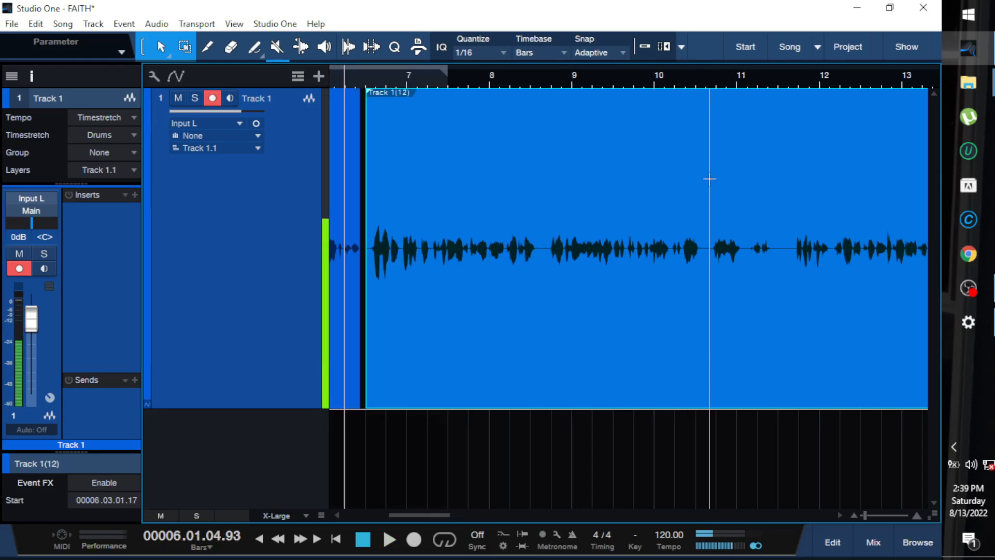
- Replay the passage between bars 6 and 11 in parts to find where the unwanted audio begins
{"action": "key", "text": "space"}
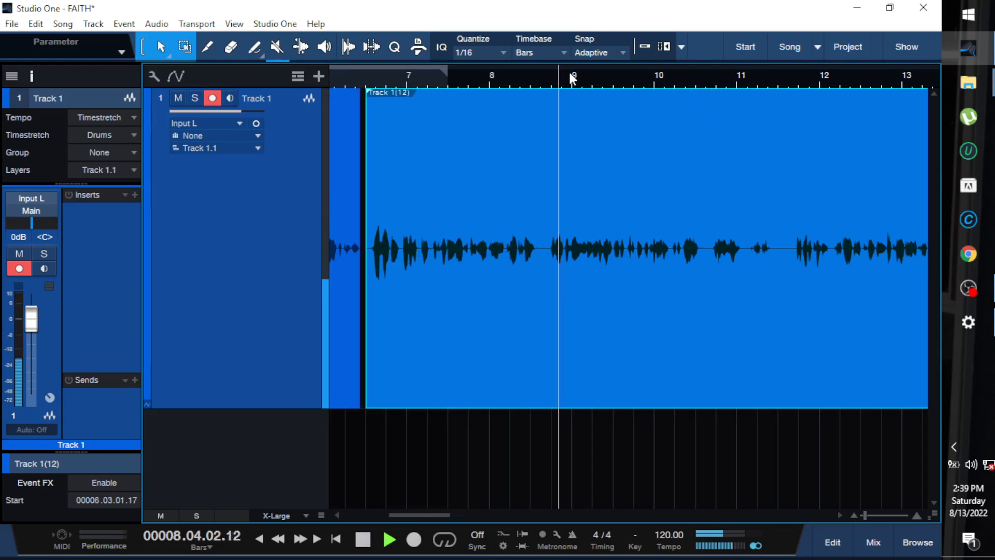
{"action": "left_click", "coordinate": [515, 82]}
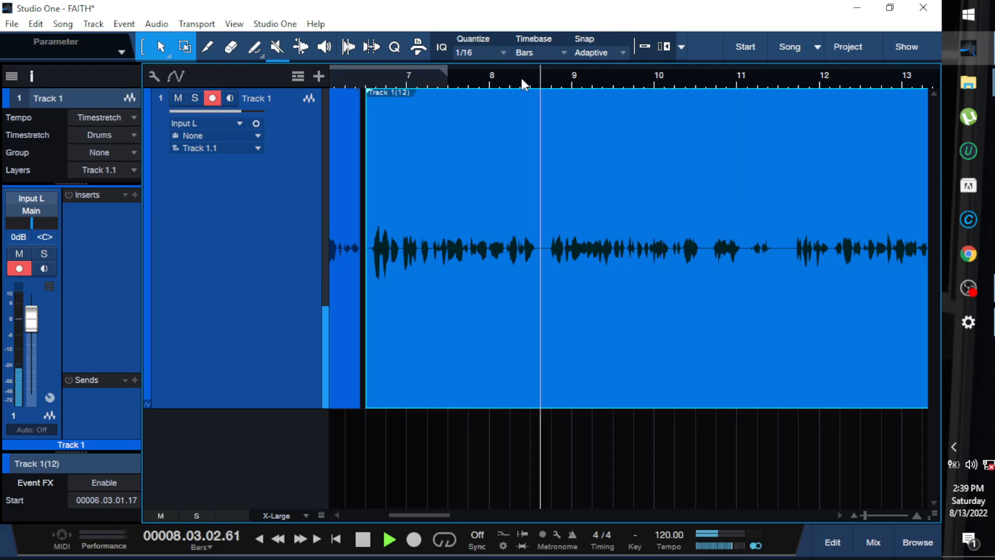
{"action": "left_click", "coordinate": [661, 86]}
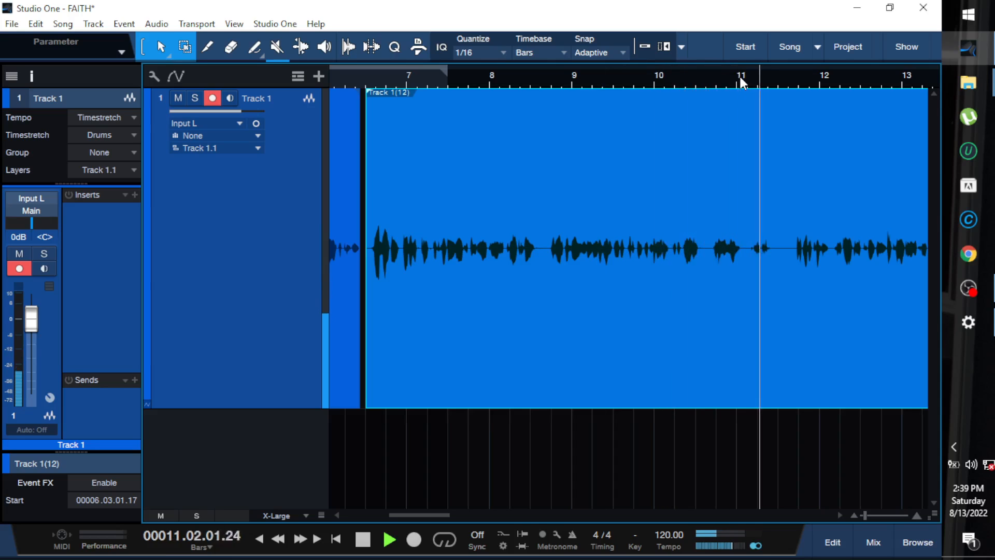
{"action": "key", "text": "space"}
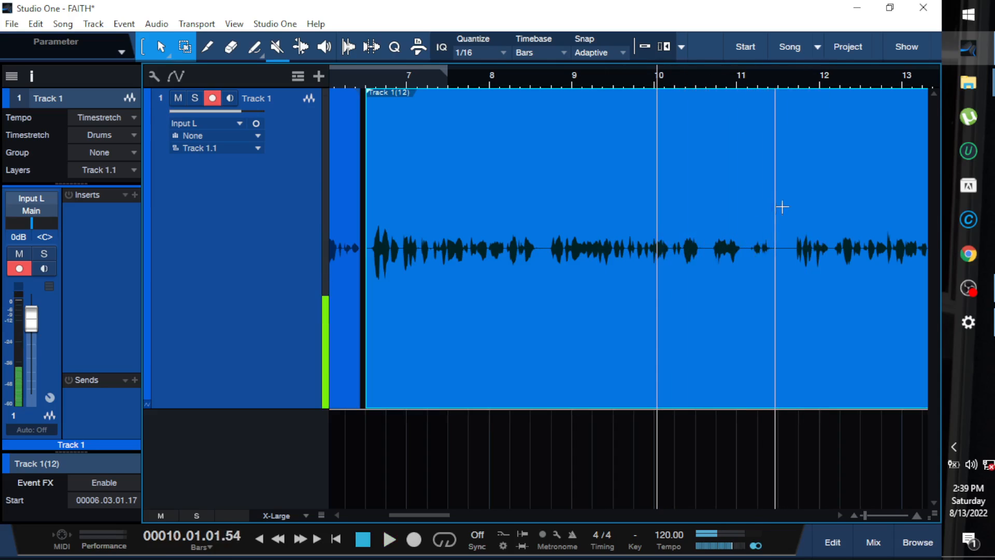
- Mark a range from about bar 11 beat 3 to bar 12 beat 3, and play from just before bar 14 to find the section's end
{"action": "left_click_drag", "start_coordinate": [782, 207], "coordinate": [863, 202]}
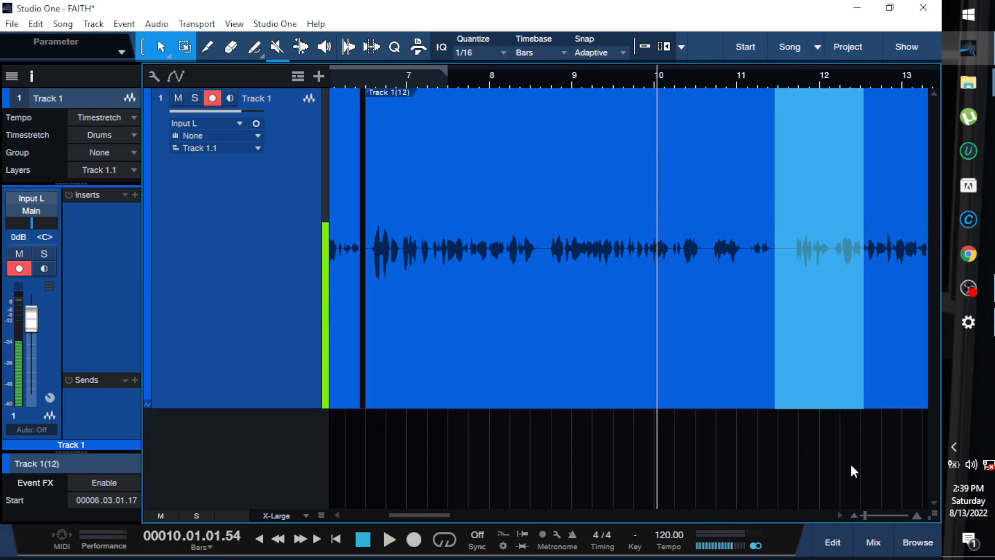
{"action": "left_click", "coordinate": [840, 515]}
{"action": "left_click", "coordinate": [841, 515]}
{"action": "left_click", "coordinate": [841, 515]}
{"action": "left_click", "coordinate": [840, 515]}
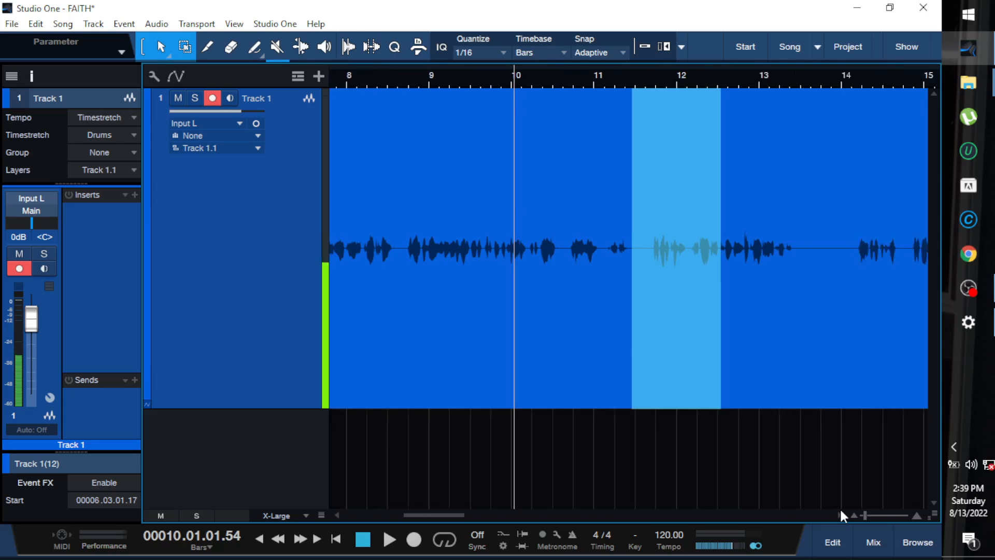
{"action": "left_click", "coordinate": [840, 515]}
{"action": "left_click", "coordinate": [798, 77]}
{"action": "key", "text": "space"}
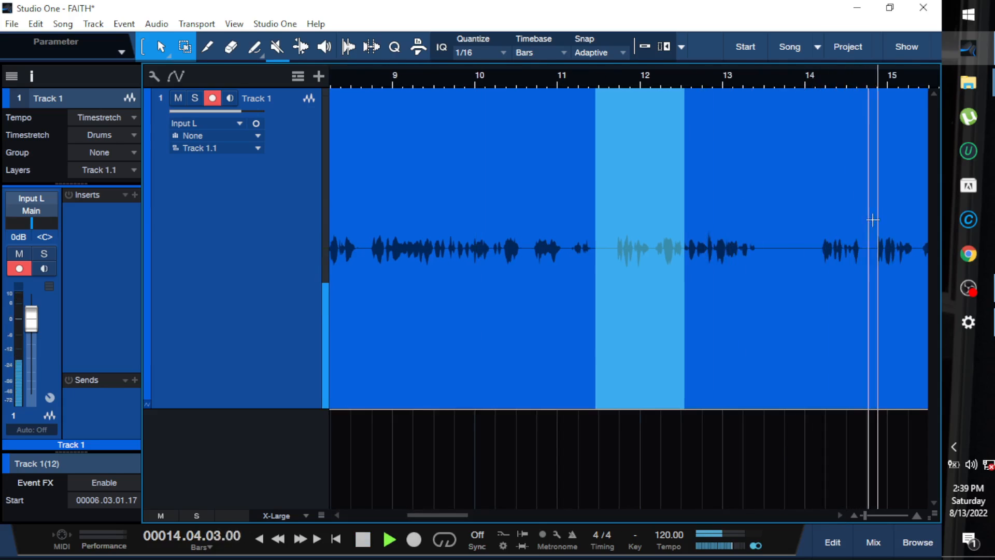
{"action": "key", "text": "space"}
- Delete the range from about bar 11 beat 3 to late bar 14, and move the following event to 00011.03.02.13
{"action": "left_click_drag", "start_coordinate": [798, 243], "coordinate": [602, 243]}
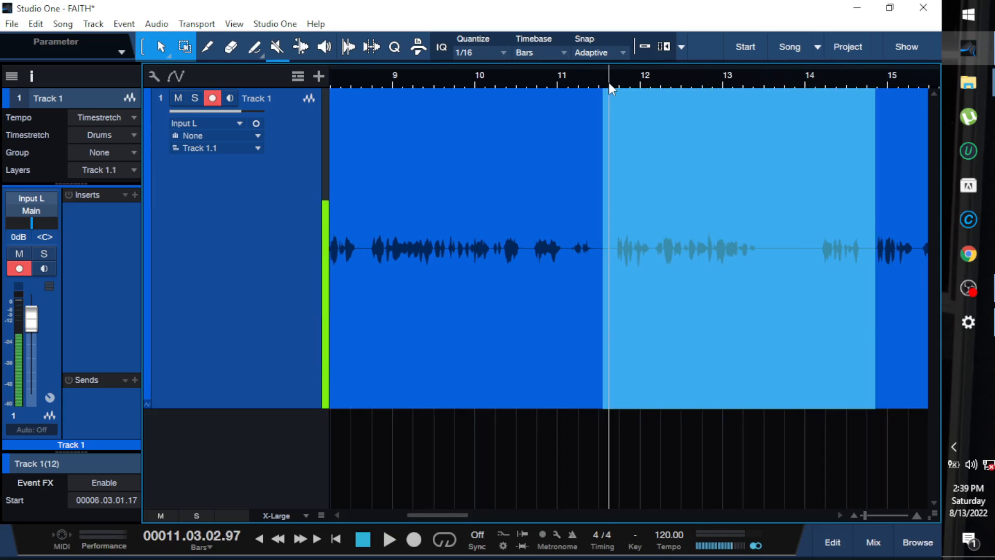
{"action": "key", "text": "space"}
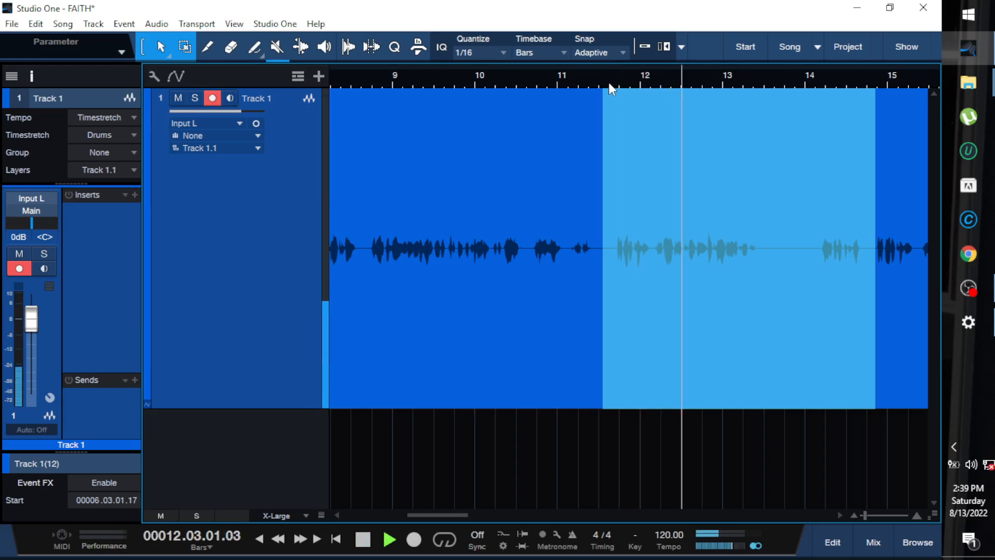
{"action": "key", "text": "space"}
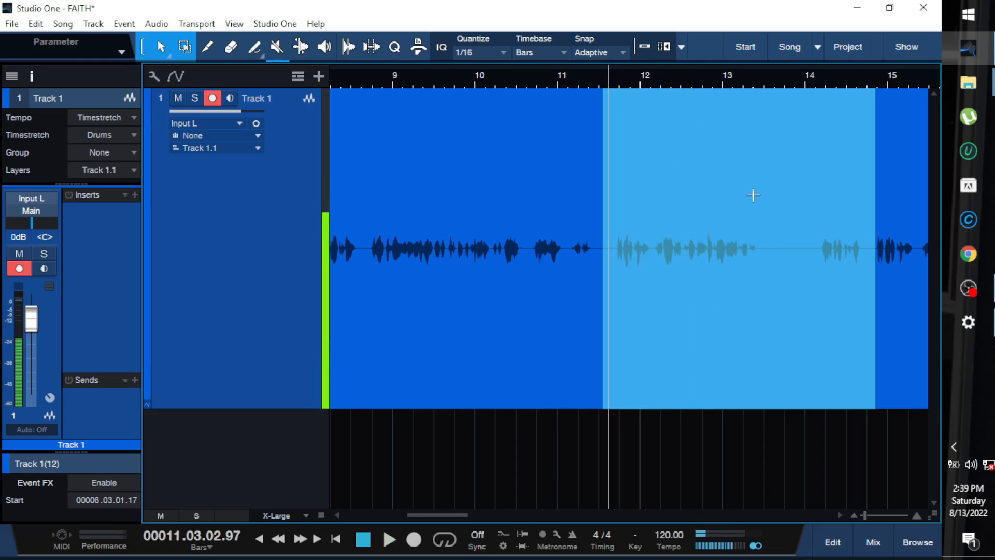
{"action": "key", "text": "Delete"}
{"action": "left_click_drag", "start_coordinate": [900, 352], "coordinate": [626, 344]}
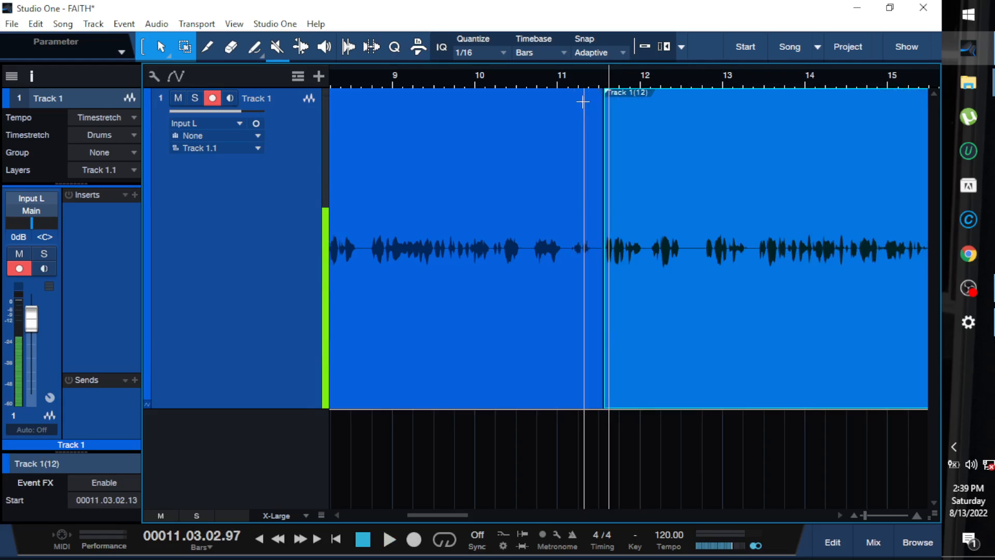
- Play across the new join from bar 11 beat 1 to check the transition
{"action": "left_click", "coordinate": [576, 73]}
{"action": "key", "text": "space"}
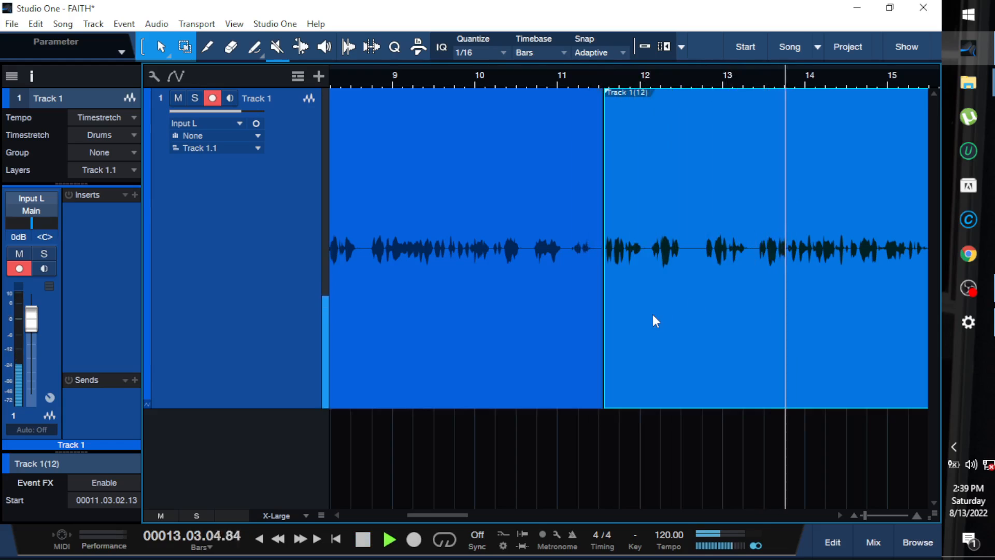
{"action": "key", "text": "space"}
- Trim the last event's start to 00012.03.04.78, and extend it back to 00011.03.02.97
{"action": "left_click_drag", "start_coordinate": [605, 307], "coordinate": [702, 343]}
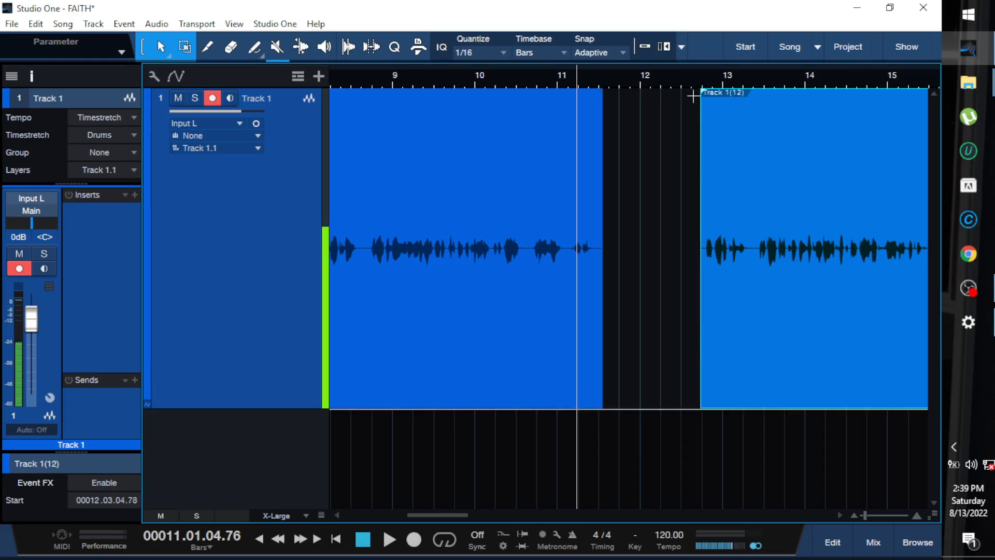
{"action": "left_click_drag", "start_coordinate": [699, 290], "coordinate": [696, 313]}
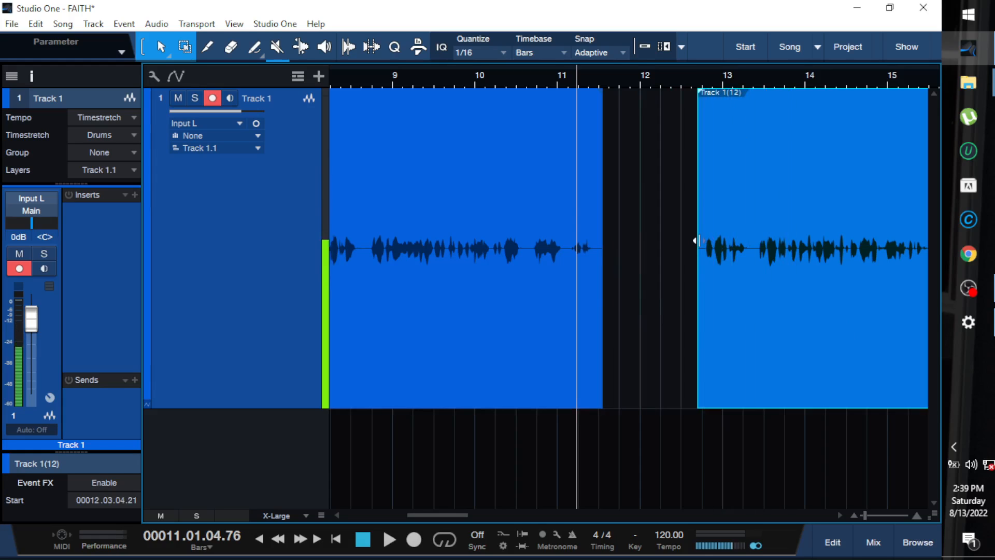
{"action": "left_click_drag", "start_coordinate": [696, 242], "coordinate": [607, 267]}
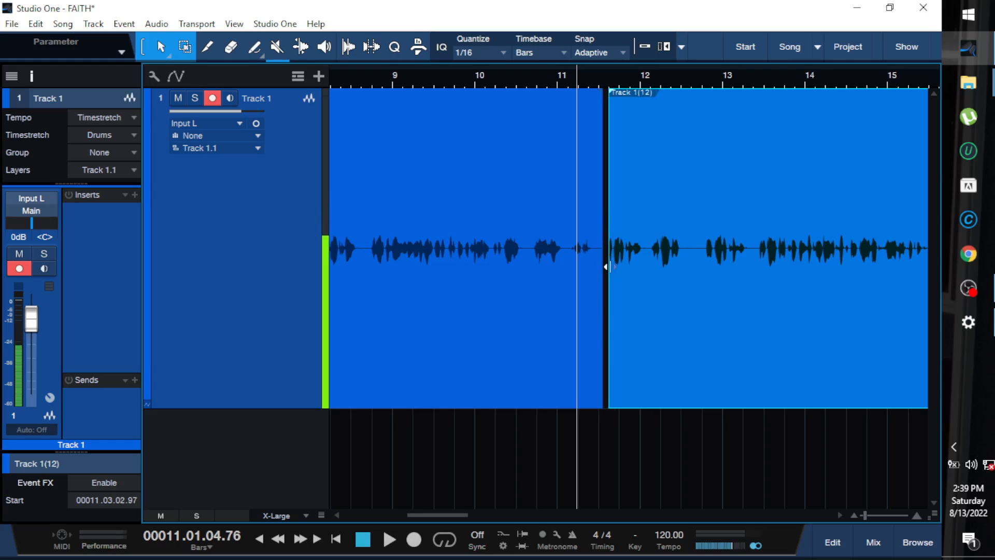
{"action": "left_click", "coordinate": [209, 47]}
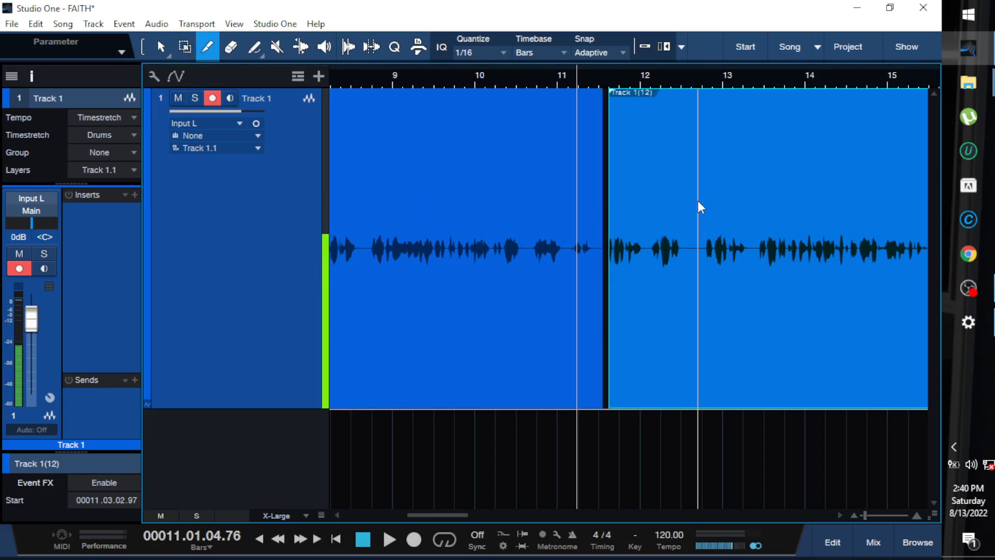
{"action": "left_click", "coordinate": [696, 250]}
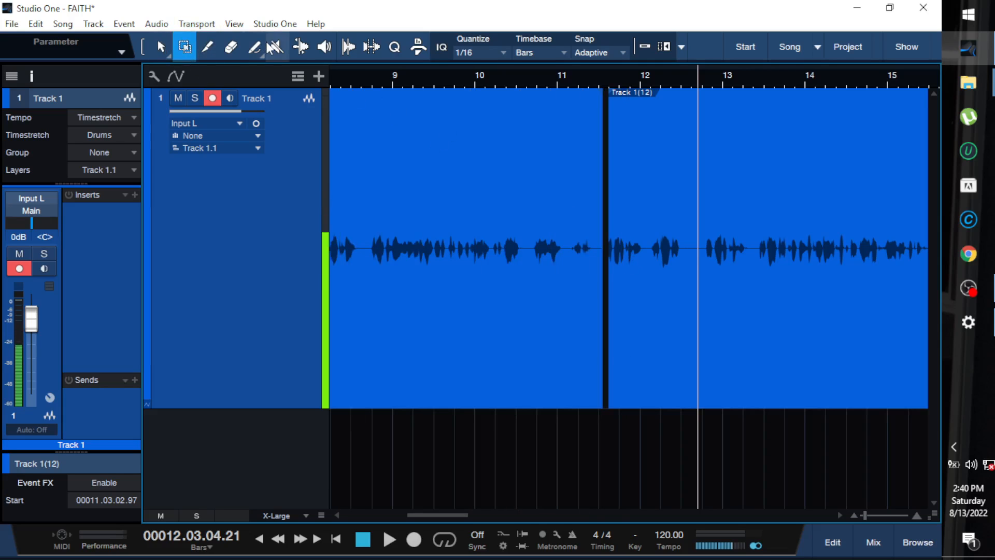
{"action": "left_click", "coordinate": [649, 326]}
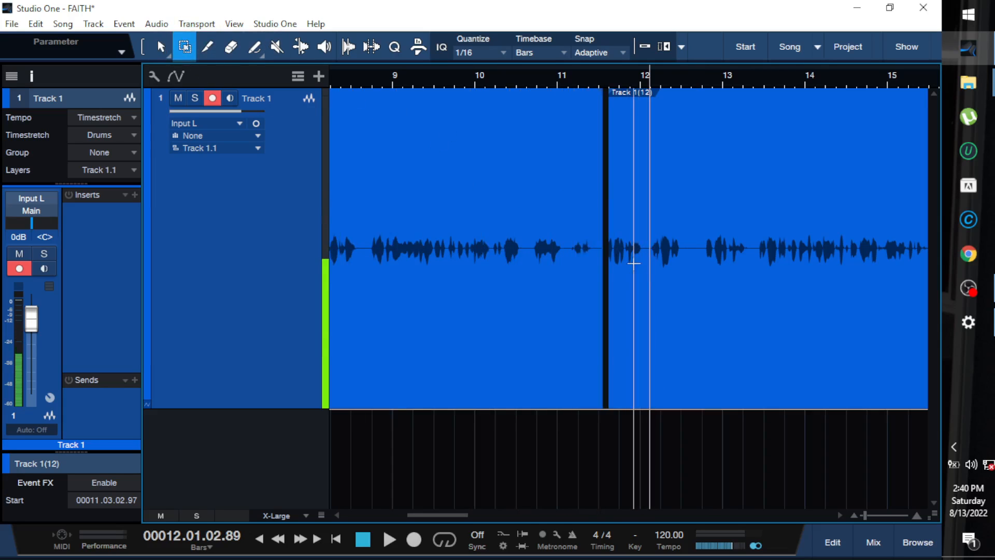
{"action": "double_click", "coordinate": [496, 13]}
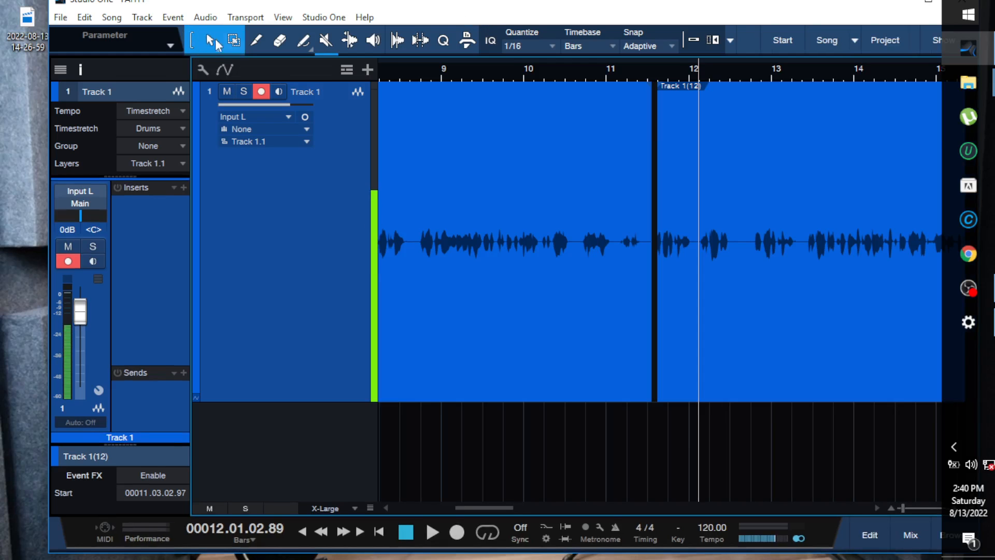
- Play from 00011.04.03.64 to locate the cut point, and split the last event at 00012.03.04.35 with the Split tool
{"action": "left_click", "coordinate": [682, 188]}
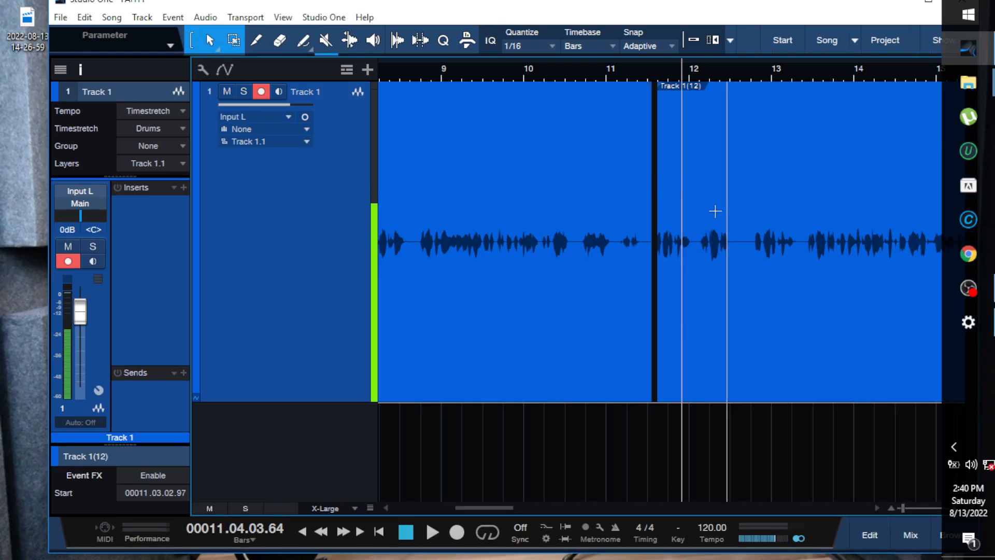
{"action": "left_click", "coordinate": [257, 49]}
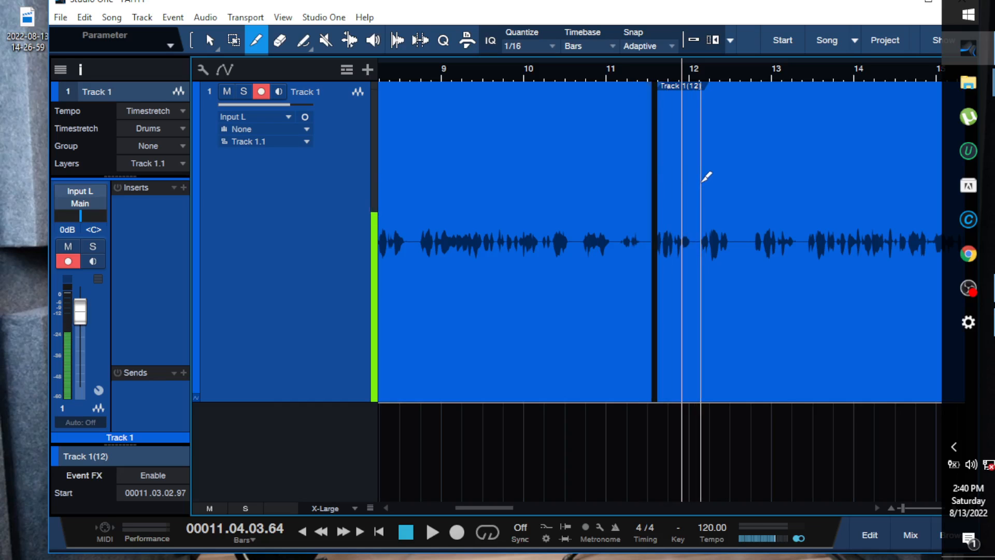
{"action": "key", "text": "space"}
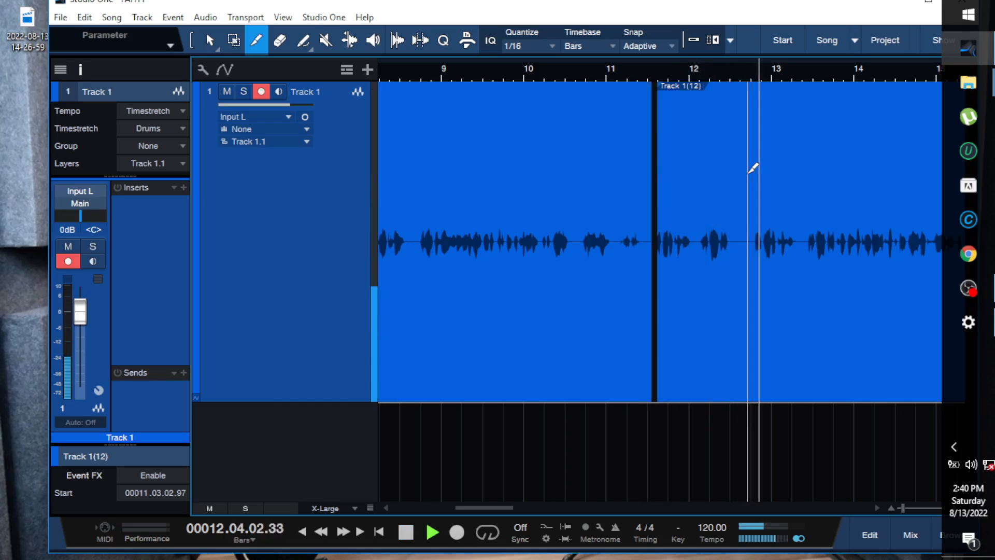
{"action": "key", "text": "space"}
{"action": "left_click", "coordinate": [749, 172]}
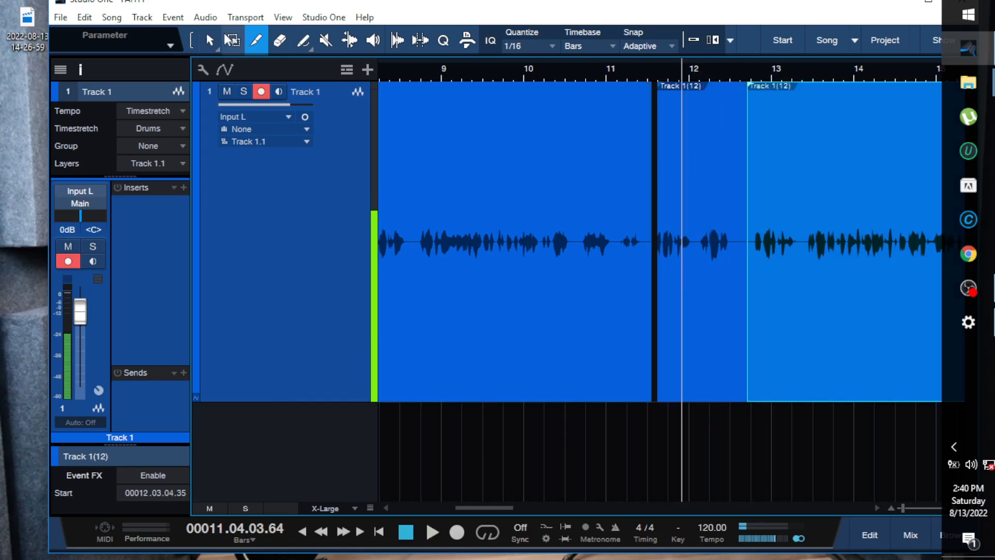
- Delete the short event between the gap after bar 11 and the new split before bar 13
{"action": "left_click", "coordinate": [207, 42]}
{"action": "left_click", "coordinate": [724, 334]}
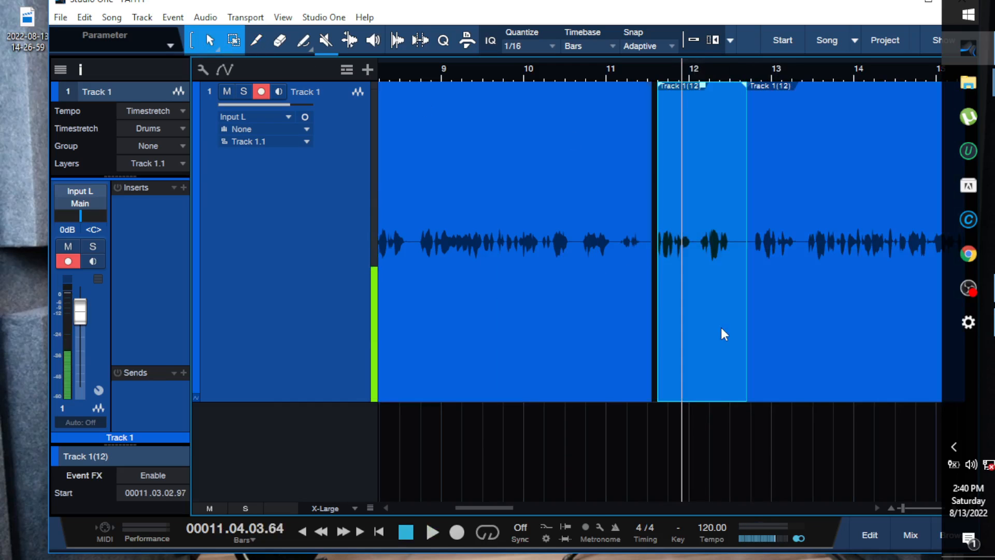
{"action": "key", "text": "Delete"}
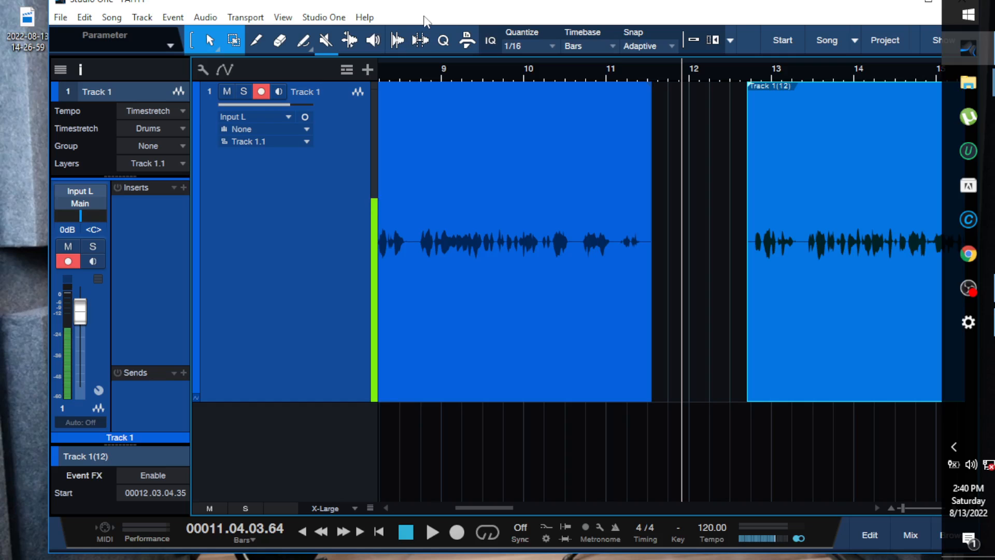
- Assign the Split Tool as the Arrow tool's alternative tool
{"action": "left_click", "coordinate": [219, 51]}
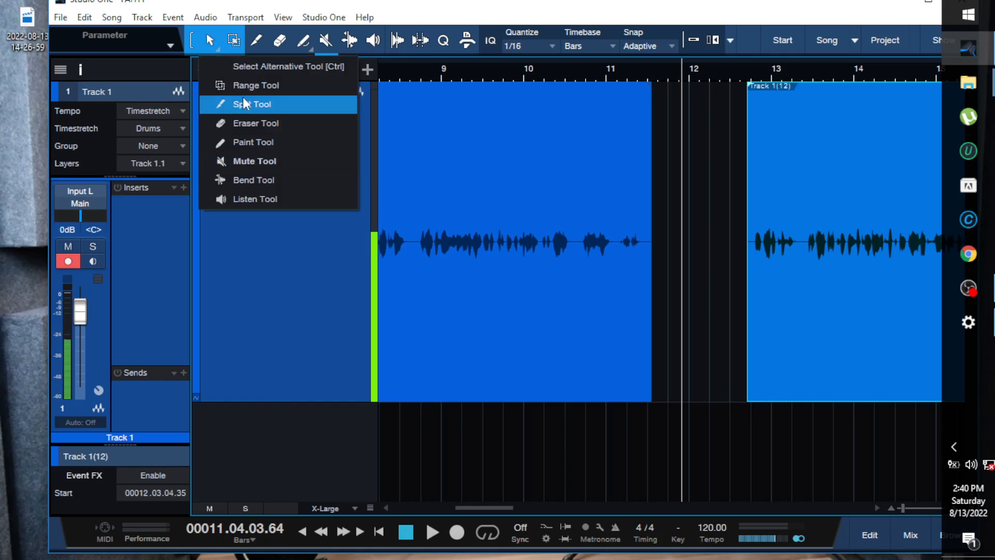
{"action": "left_click", "coordinate": [275, 103]}
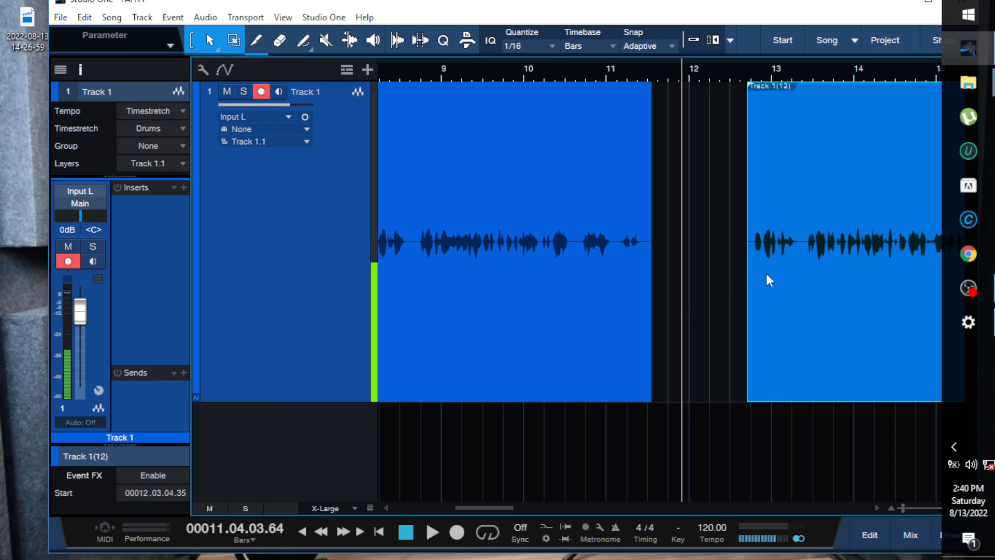
- Move the remaining event to 00011.03.01.98 against the preceding one, and split it at 00012.02.01.57
{"action": "left_click_drag", "start_coordinate": [788, 291], "coordinate": [695, 335]}
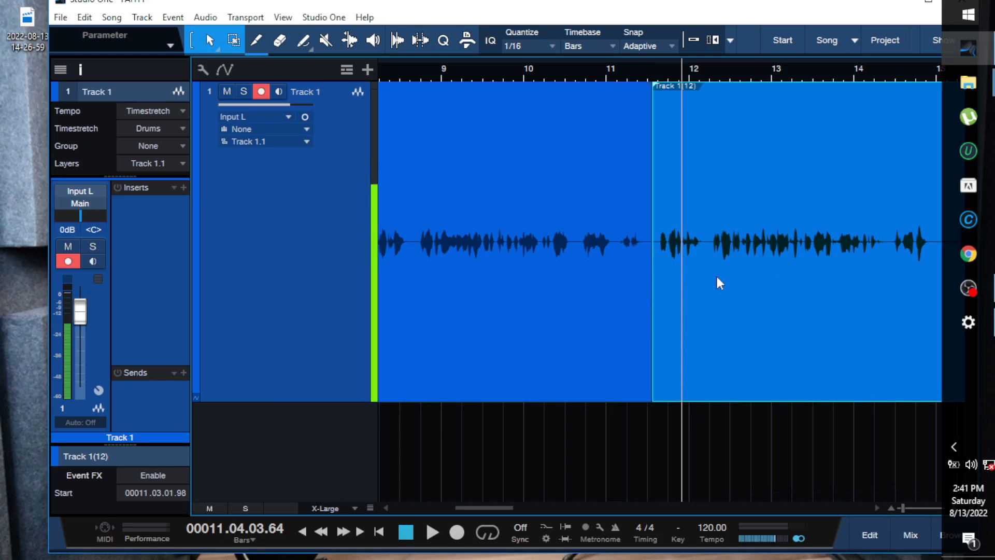
{"action": "left_click", "coordinate": [714, 214]}
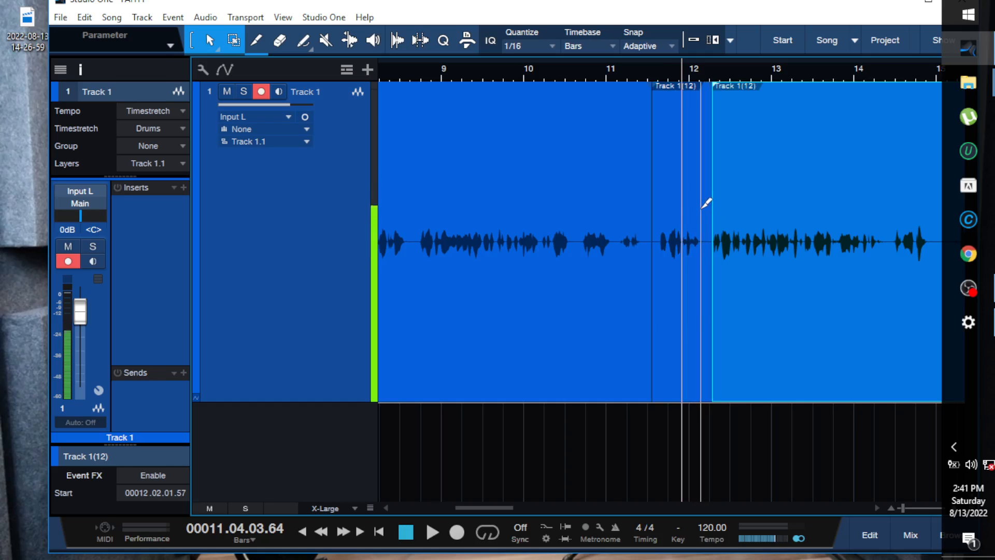
- Split off and delete the event section between 00012.01.03.31 and 00012.02.01.57, and move the following event back to 00012.01.03.87
{"action": "left_click", "coordinate": [701, 208]}
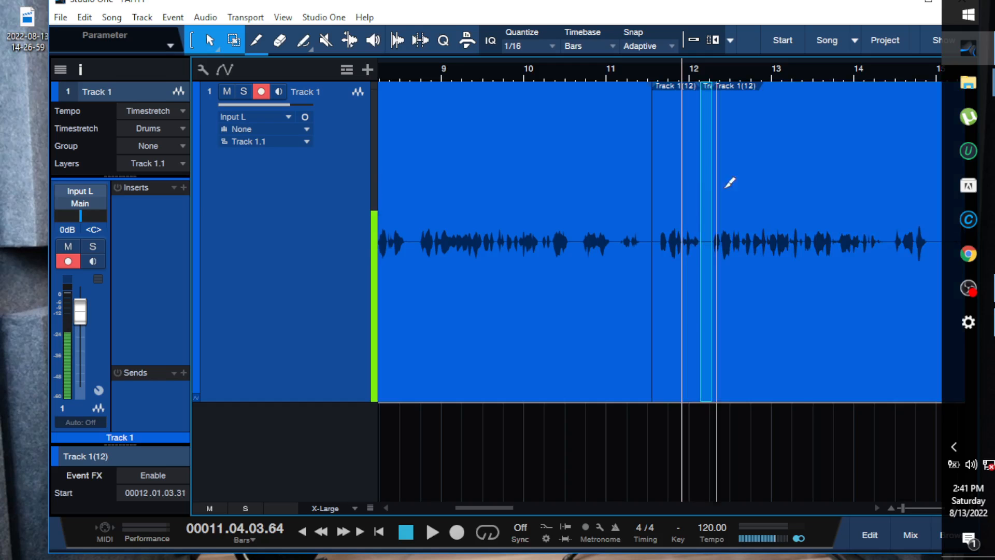
{"action": "key", "text": "Delete"}
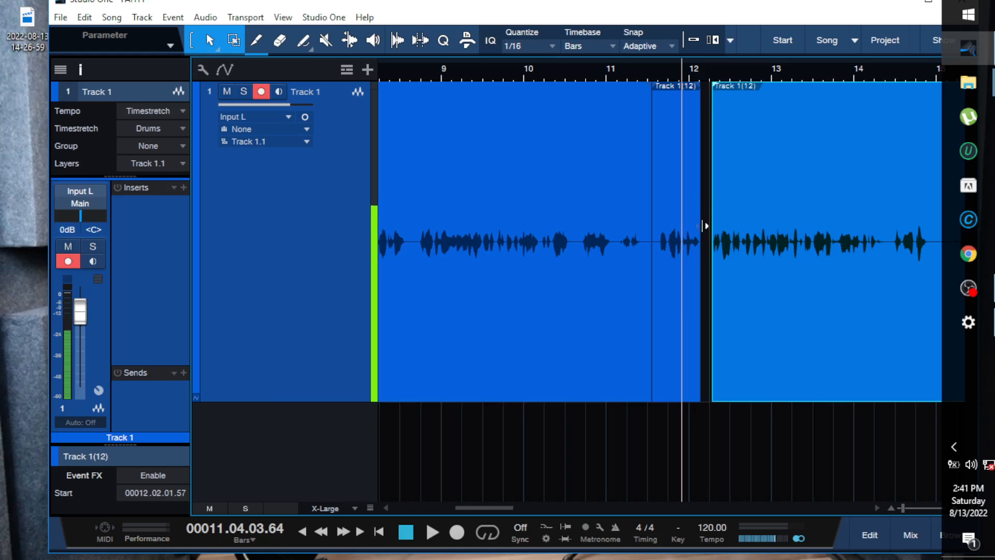
{"action": "left_click_drag", "start_coordinate": [719, 283], "coordinate": [718, 283]}
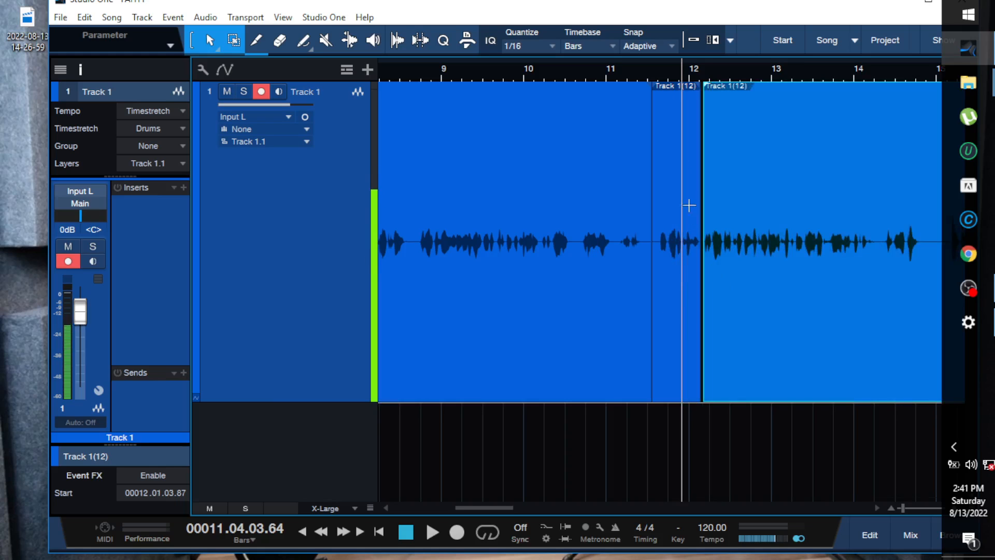
- Inspect the joins between the events around bars 11 and 12 at different zoom levels
{"action": "left_click", "coordinate": [657, 78]}
{"action": "scroll", "coordinate": [641, 115], "scroll_direction": "up", "scroll_amount": 3}
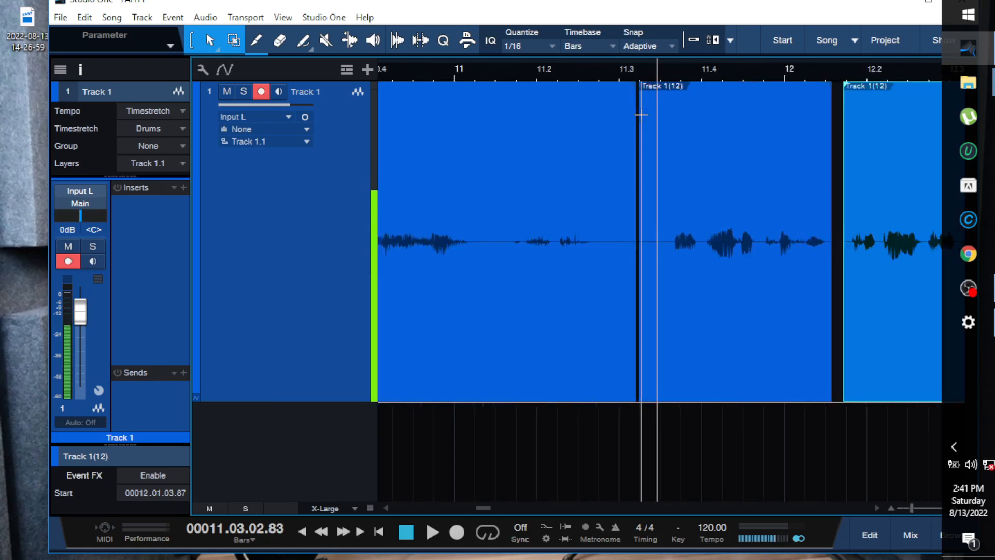
{"action": "scroll", "coordinate": [662, 123], "scroll_direction": "down", "scroll_amount": 5}
{"action": "scroll", "coordinate": [778, 147], "scroll_direction": "down", "scroll_amount": 3}
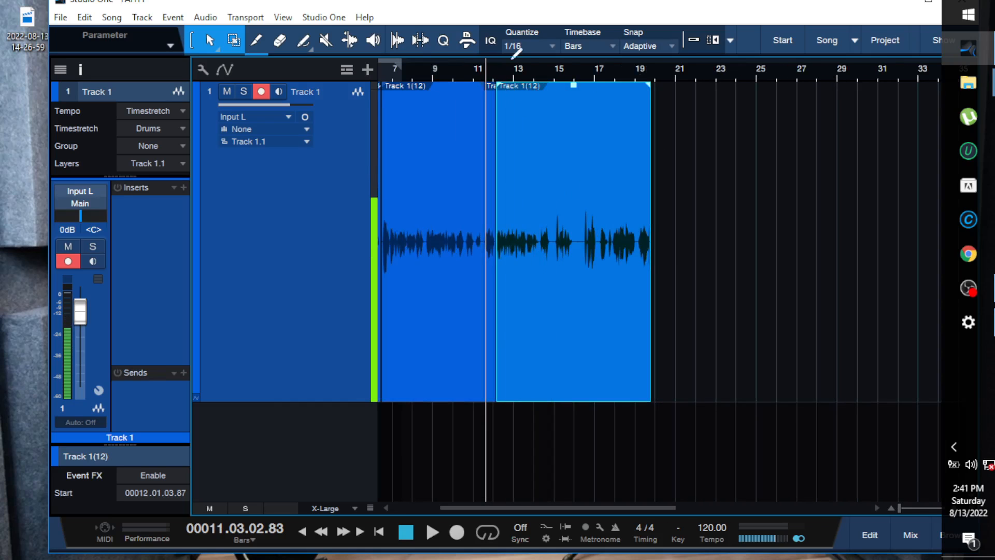
{"action": "scroll", "coordinate": [566, 215], "scroll_direction": "up", "scroll_amount": 5}
{"action": "scroll", "coordinate": [567, 215], "scroll_direction": "up", "scroll_amount": 2}
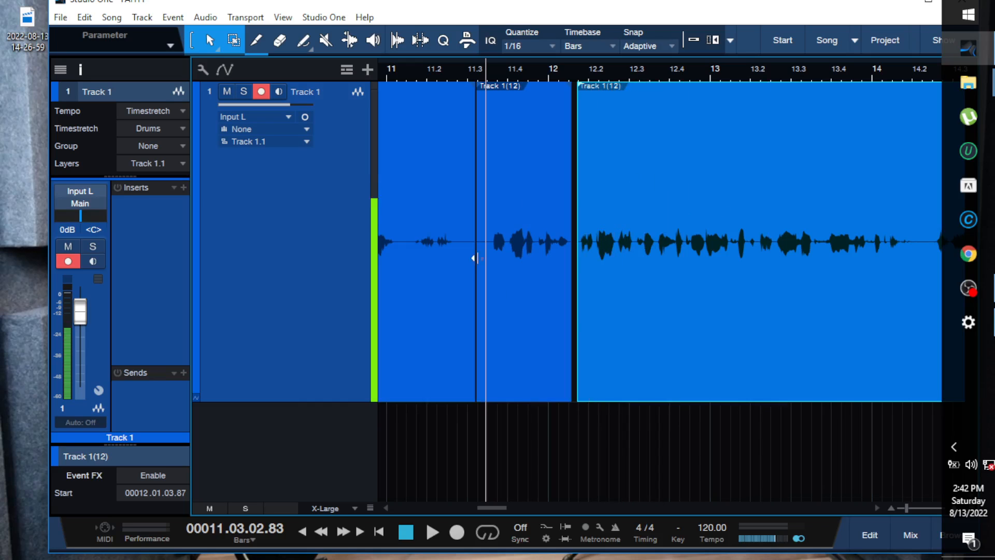
{"action": "left_click", "coordinate": [489, 71]}
{"action": "key", "text": "e"}
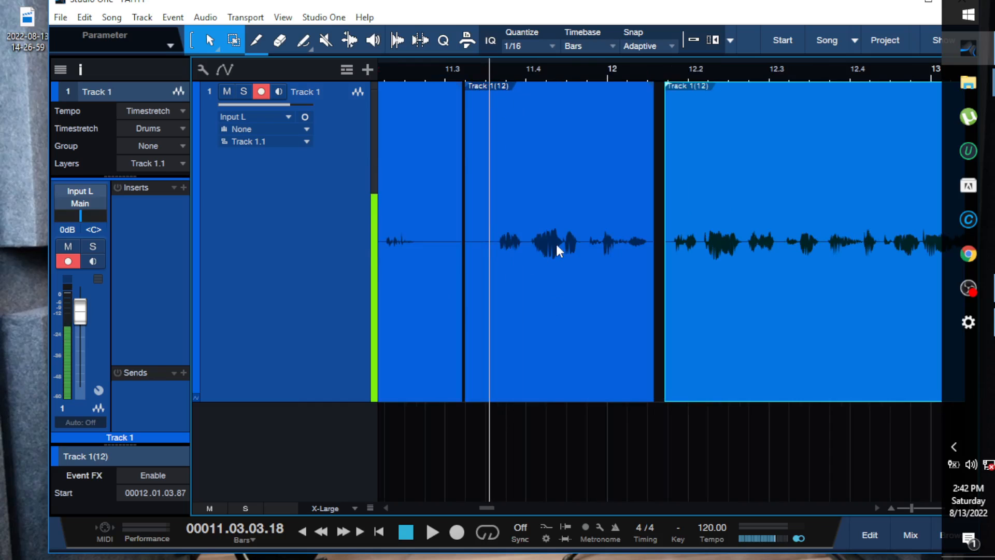
{"action": "left_click", "coordinate": [548, 189]}
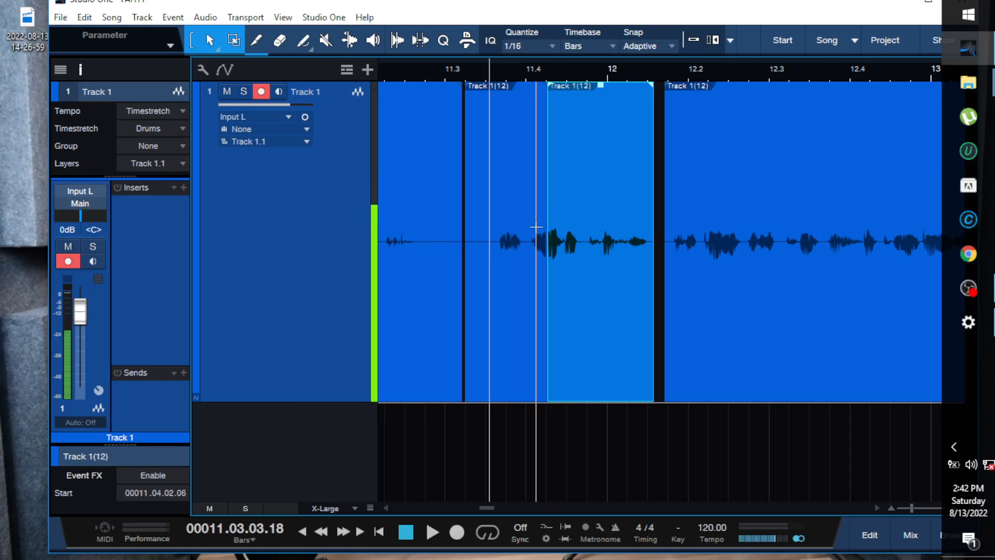
{"action": "key", "text": "w"}
{"action": "key", "text": "w"}
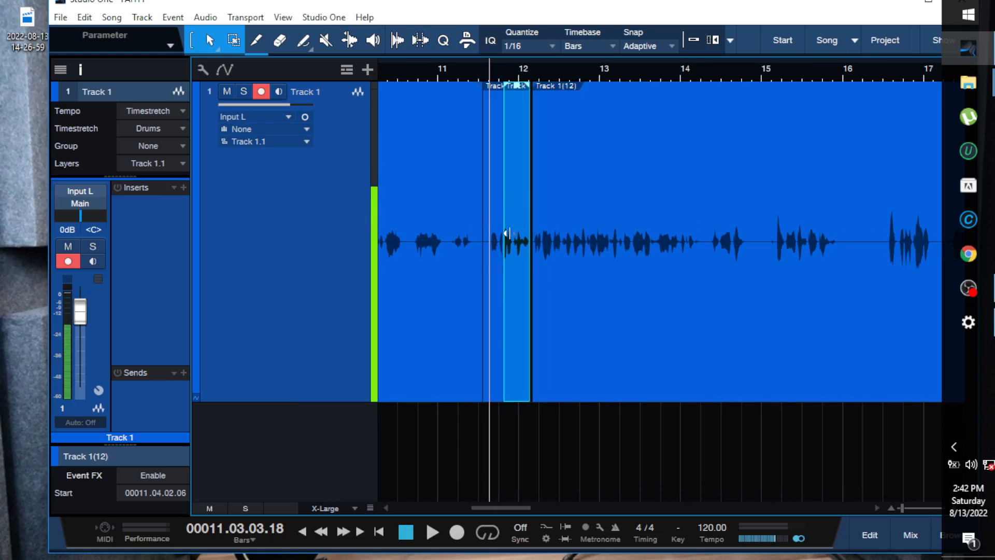
{"action": "key", "text": "e"}
{"action": "key", "text": "e"}
{"action": "key", "text": "e"}
{"action": "key", "text": "e"}
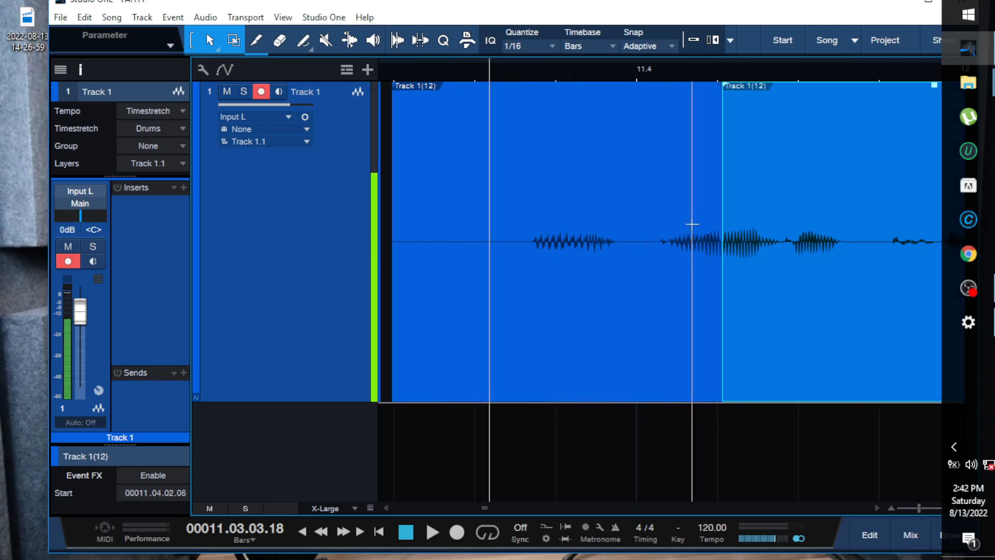
{"action": "key", "text": "w"}
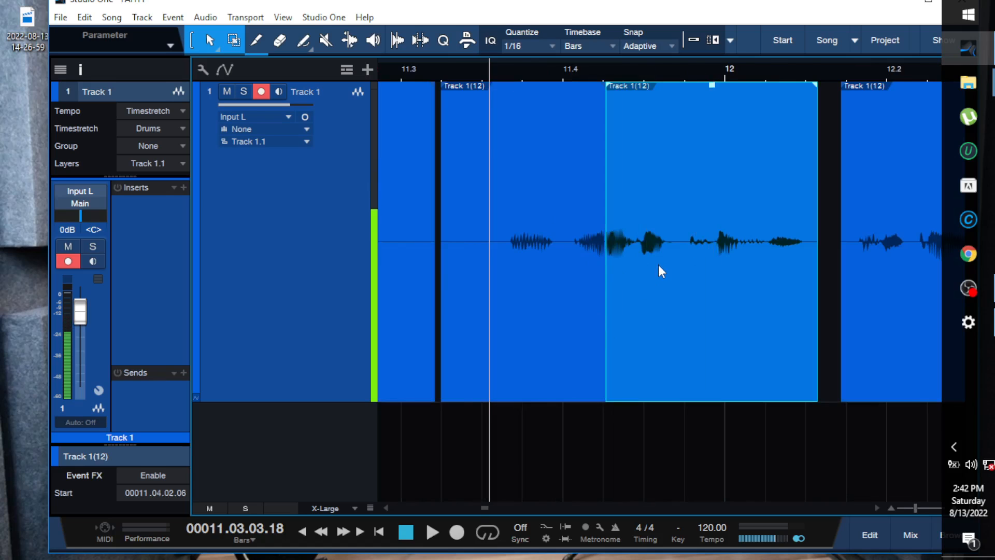
{"action": "key", "text": "w"}
{"action": "key", "text": "w"}
{"action": "key", "text": "w"}
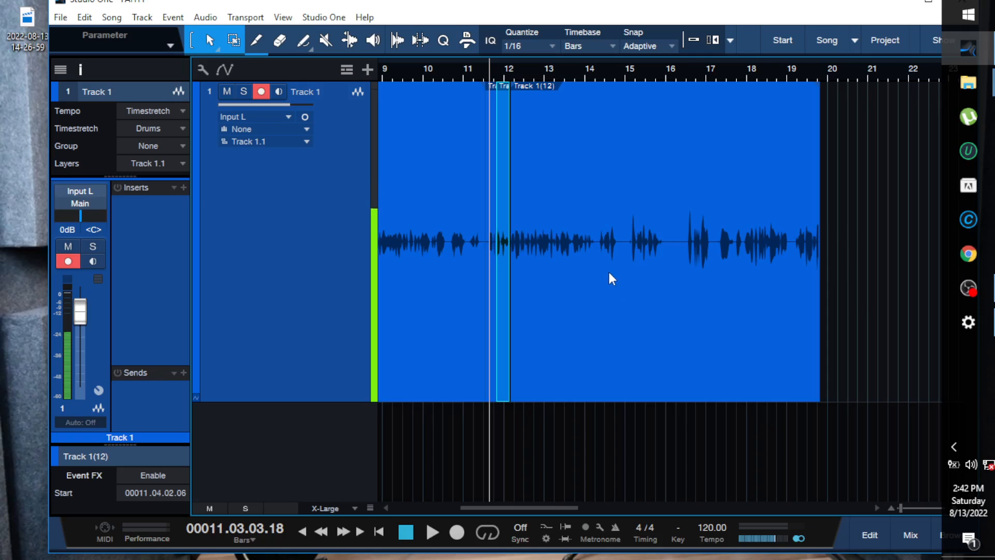
{"action": "key", "text": "e"}
{"action": "key", "text": "e"}
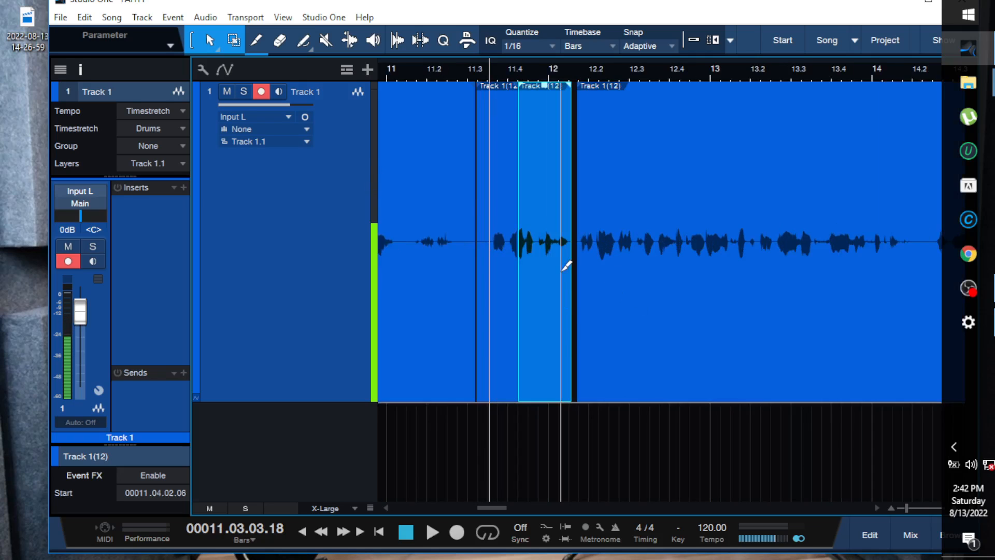
{"action": "key", "text": "ctrl+z"}
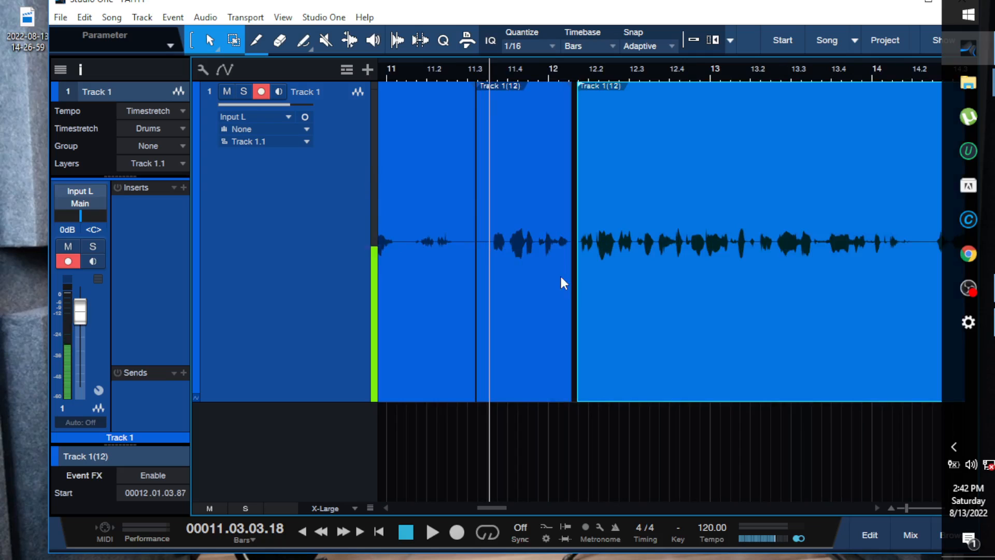
- Play from 00011.03.01.60 to check the joined events and find the next unwanted phrase
{"action": "left_click", "coordinate": [473, 77]}
{"action": "key", "text": "space"}
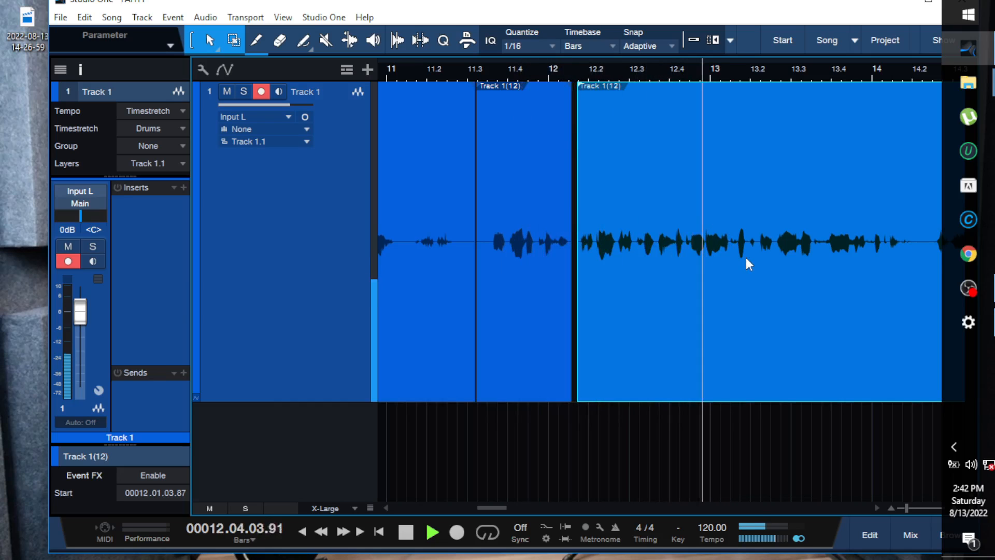
{"action": "scroll", "coordinate": [747, 258], "scroll_direction": "down", "scroll_amount": 4}
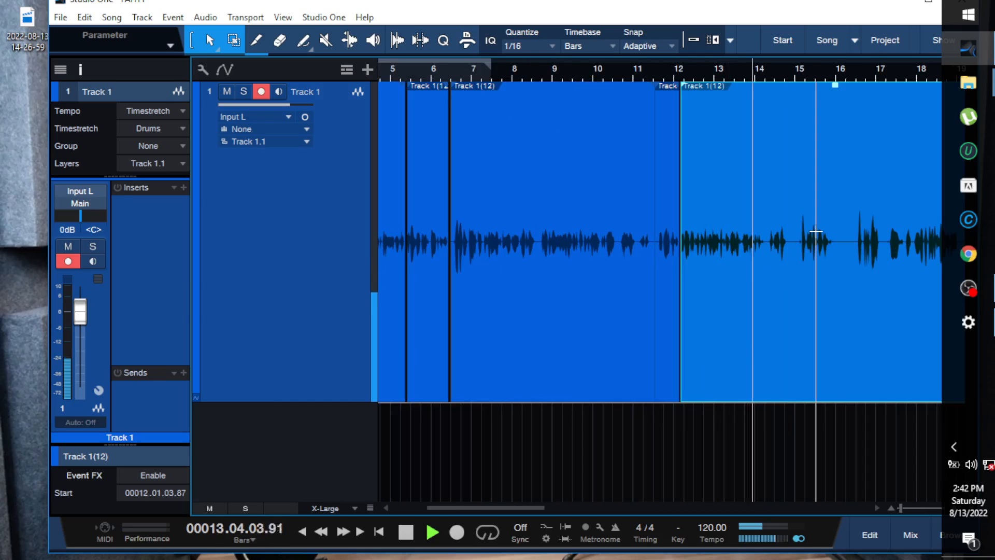
{"action": "key", "text": "w"}
{"action": "key", "text": "e"}
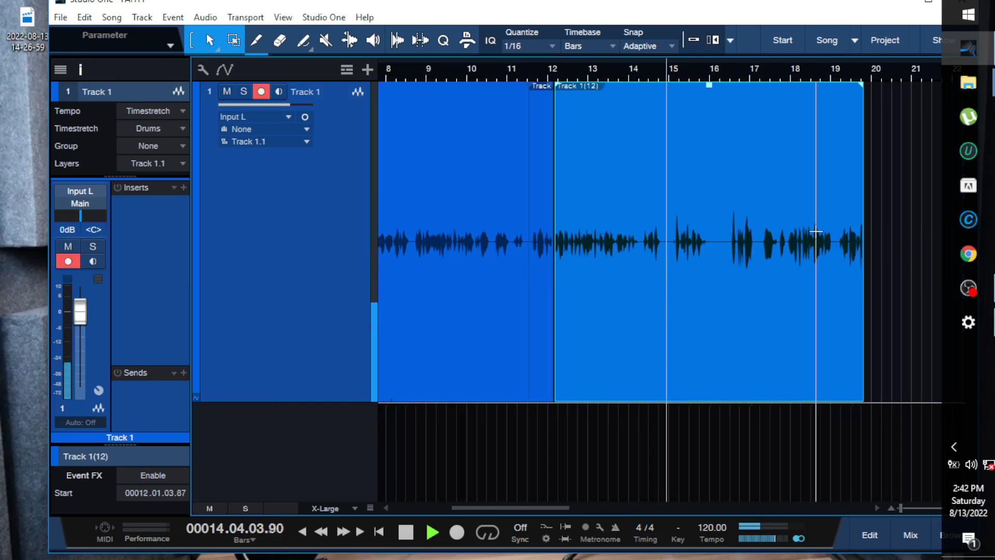
{"action": "key", "text": "e"}
{"action": "key", "text": "space"}
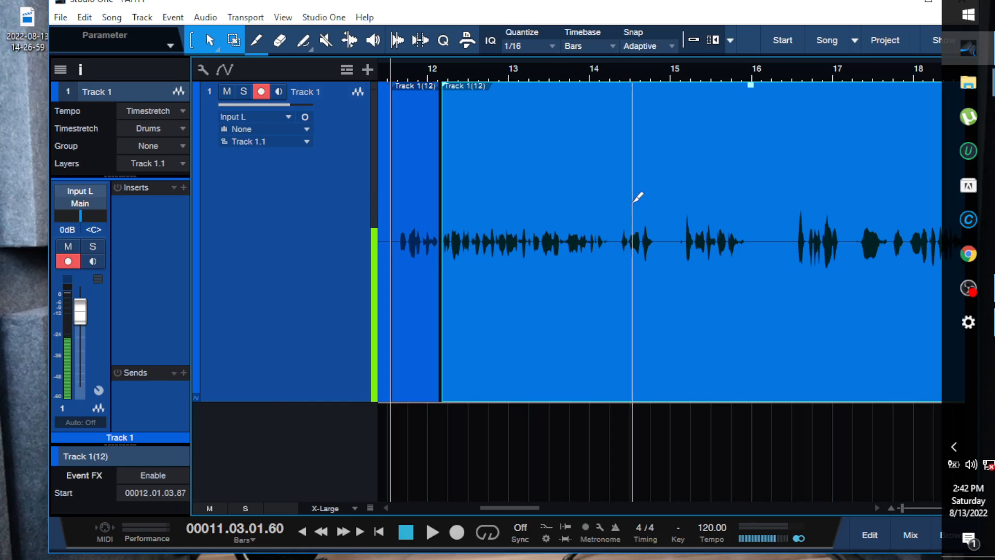
- Split the last event early in bar 14 and at 00015.01.03.52, and delete the piece between the two splits
{"action": "left_click", "coordinate": [614, 191]}
{"action": "left_click", "coordinate": [683, 150], "text": "ctrl"}
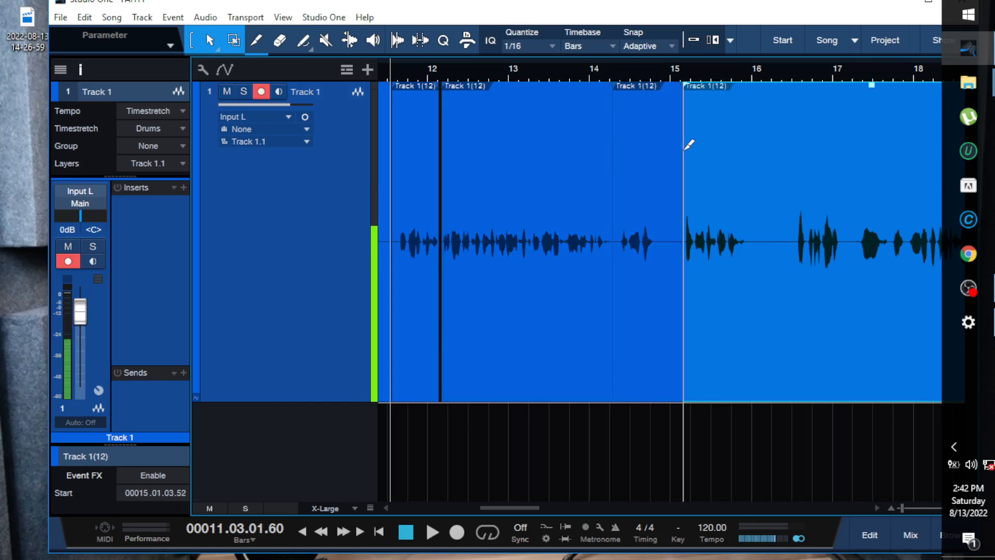
{"action": "left_click", "coordinate": [657, 218]}
{"action": "left_click", "coordinate": [637, 319]}
{"action": "key", "text": "Delete"}
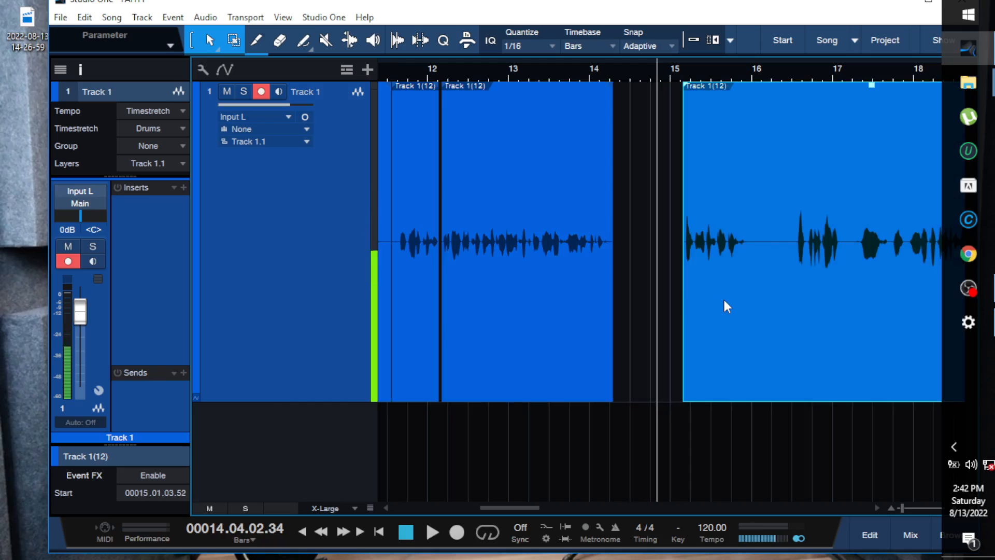
- Move the last event back to 00014.02.01.98 against the preceding one, and play from 00013.04.02.77 to check the join
{"action": "left_click_drag", "start_coordinate": [723, 298], "coordinate": [654, 302]}
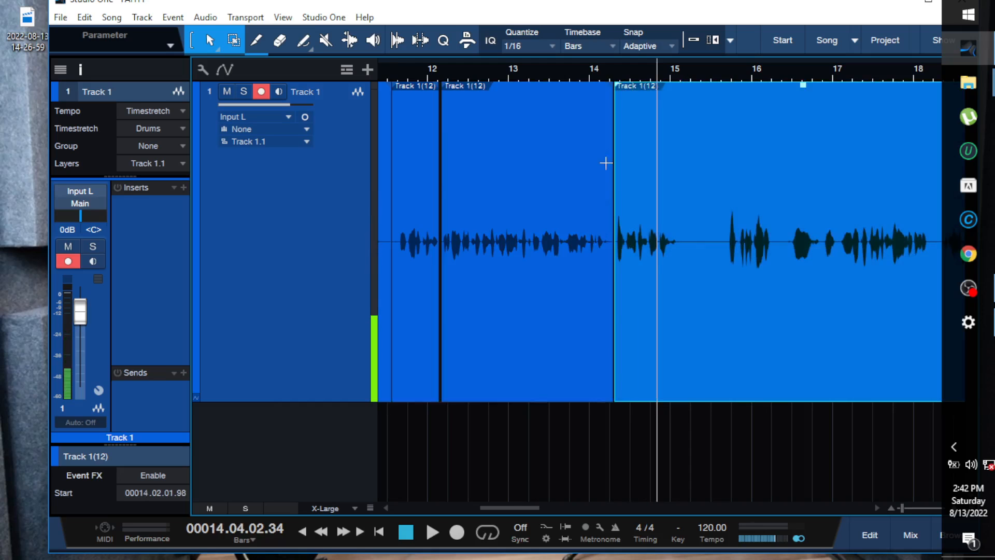
{"action": "left_click", "coordinate": [583, 68]}
{"action": "key", "text": "space"}
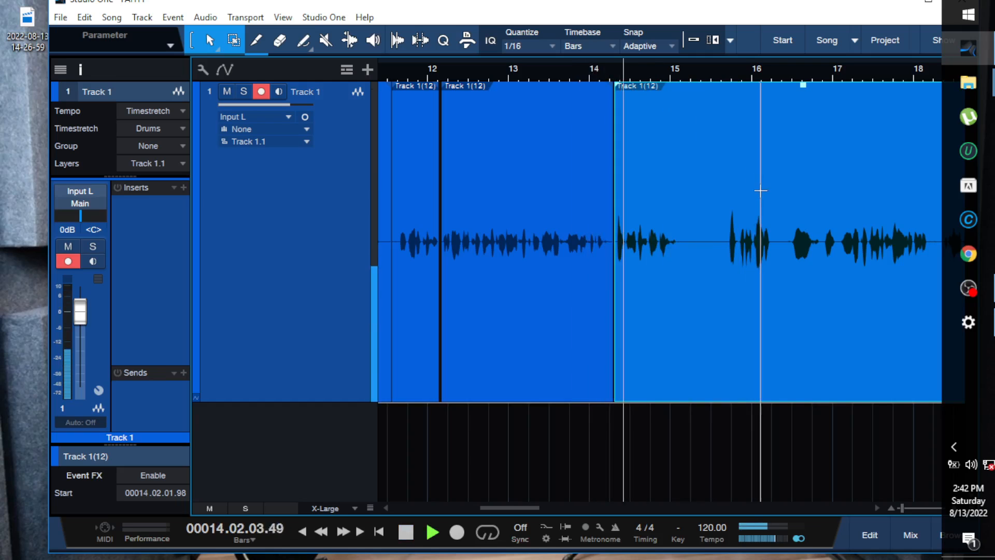
{"action": "key", "text": "space"}
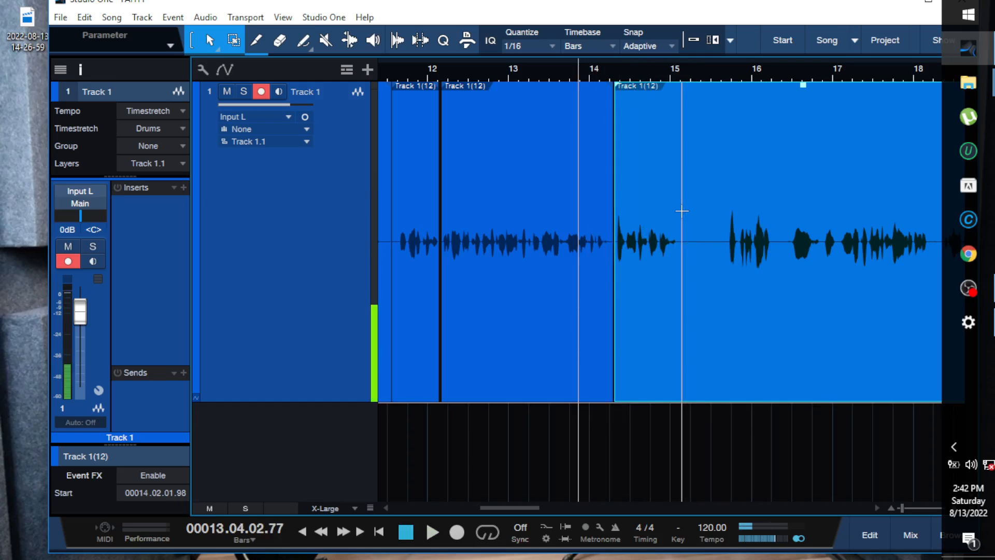
- Delete the silent range in bar 15 of the last event, and move the remaining audio back to 00015.01.02.95
{"action": "left_click_drag", "start_coordinate": [681, 205], "coordinate": [726, 200]}
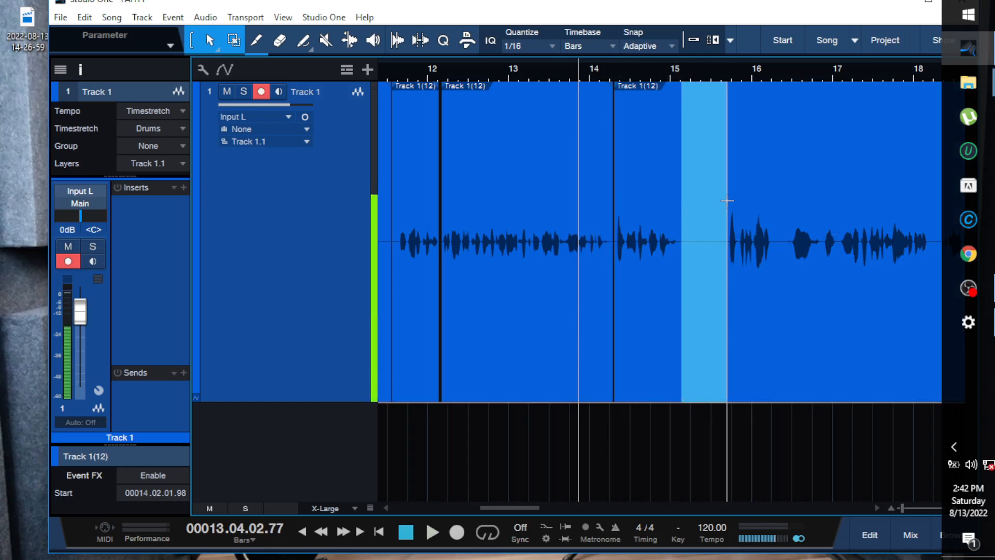
{"action": "key", "text": "Delete"}
{"action": "left_click_drag", "start_coordinate": [761, 361], "coordinate": [712, 362]}
- Play from 00014.03.04.90 to check the join at bar 15
{"action": "left_click", "coordinate": [651, 79]}
{"action": "key", "text": "space"}
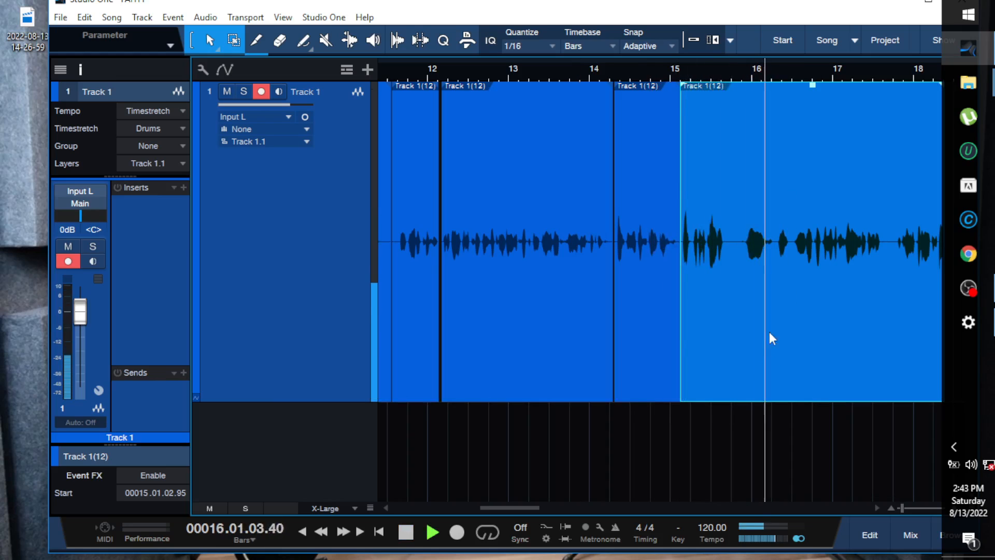
{"action": "key", "text": "space"}
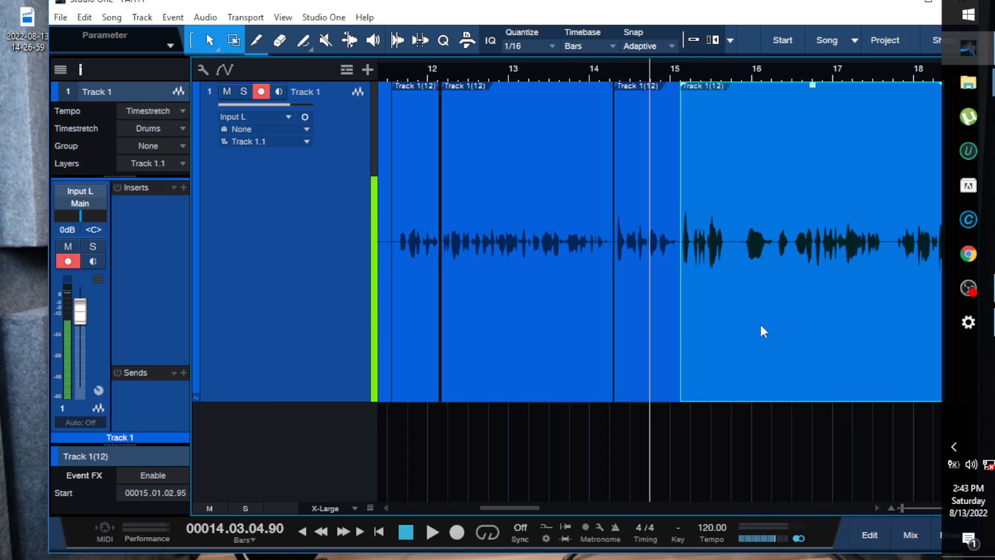
- Delete the last event after the bar 15 join, and return the playhead to the start of the song
{"action": "key", "text": "Delete"}
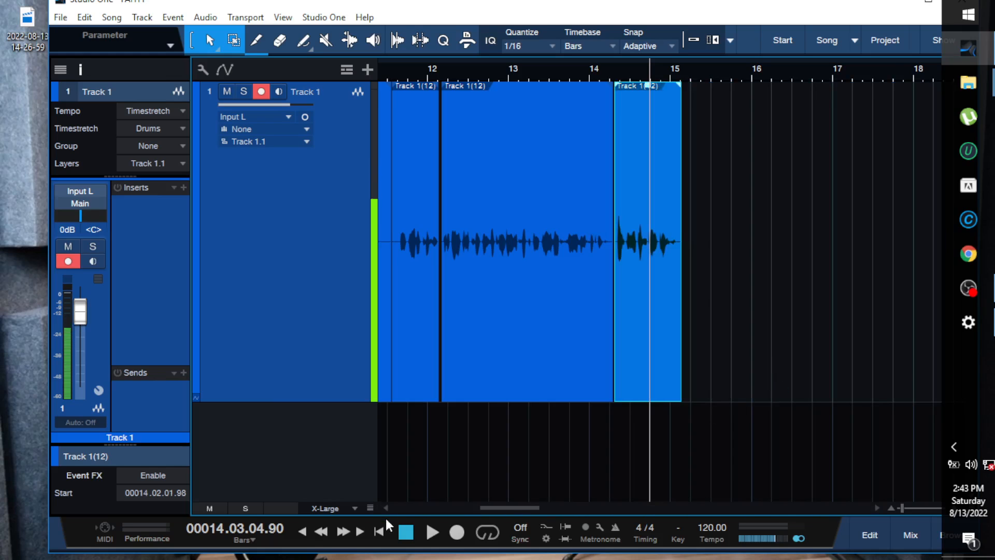
{"action": "left_click", "coordinate": [381, 530]}
{"action": "scroll", "coordinate": [576, 340], "scroll_direction": "down", "scroll_amount": 4}
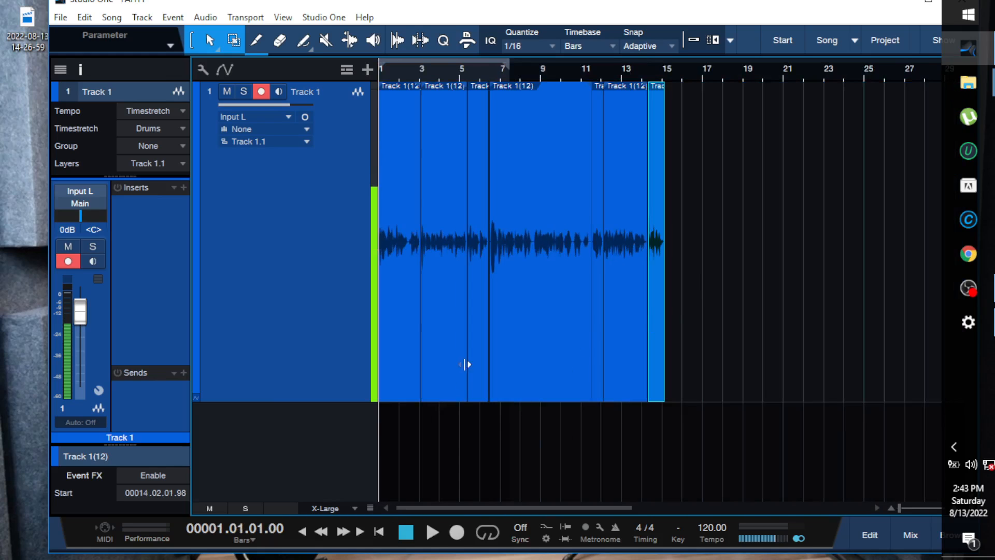
- Move the first event of Track 1 down onto a new second track
{"action": "left_click_drag", "start_coordinate": [392, 383], "coordinate": [388, 438]}
{"action": "scroll", "coordinate": [458, 353], "scroll_direction": "up", "scroll_amount": 2}
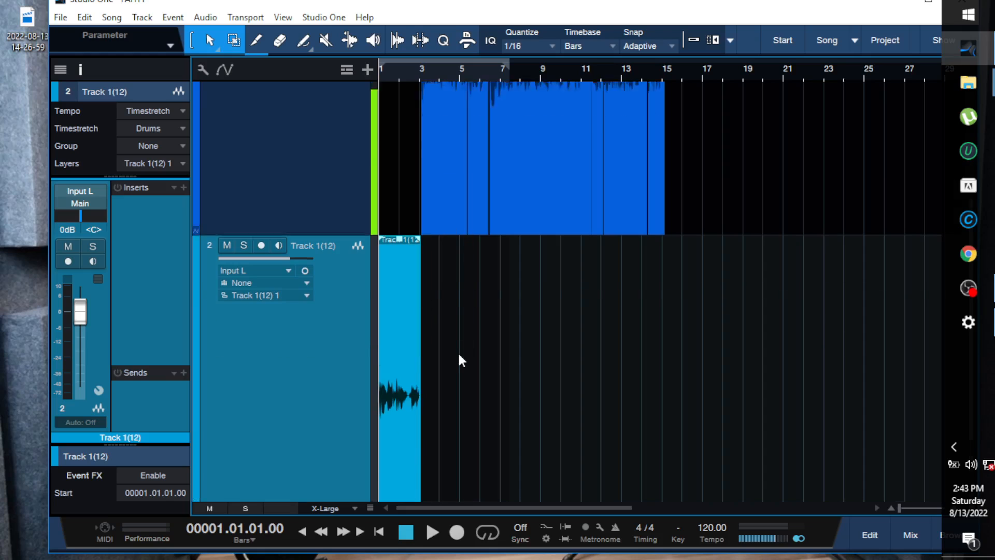
{"action": "scroll", "coordinate": [423, 419], "scroll_direction": "down", "scroll_amount": 2}
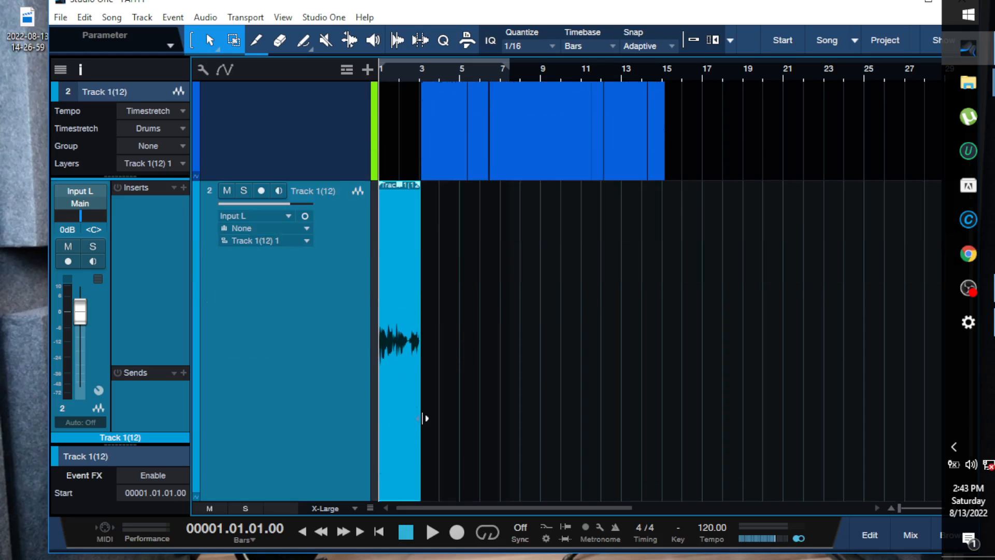
- Copy the event from the second track back to the start of Track 1, and reduce the track height to Large
{"action": "left_click_drag", "start_coordinate": [397, 412], "coordinate": [387, 178]}
{"action": "scroll", "coordinate": [486, 334], "scroll_direction": "up", "scroll_amount": 2}
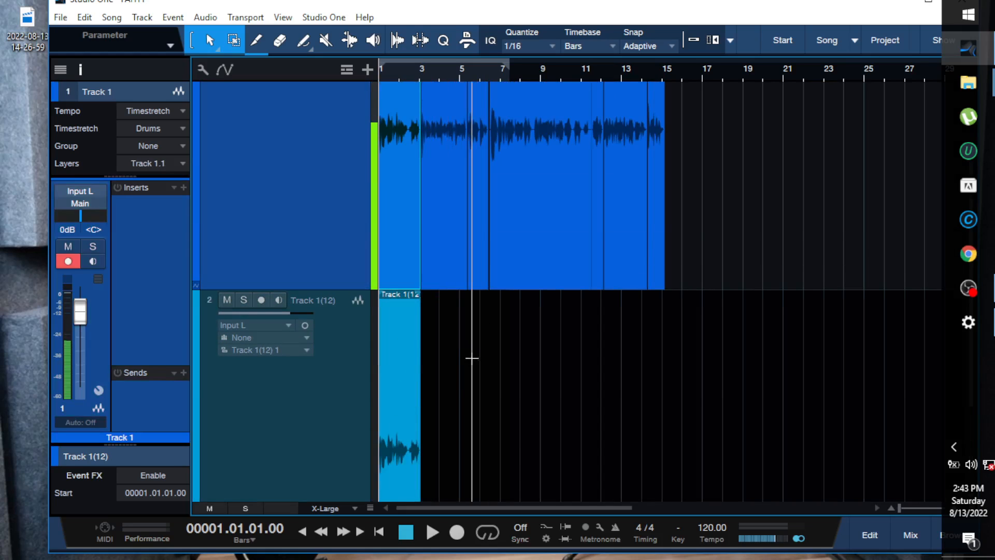
{"action": "scroll", "coordinate": [459, 337], "scroll_direction": "up", "scroll_amount": 2}
{"action": "scroll", "coordinate": [448, 310], "scroll_direction": "down", "scroll_amount": 4}
{"action": "scroll", "coordinate": [396, 372], "scroll_direction": "down", "scroll_amount": 2}
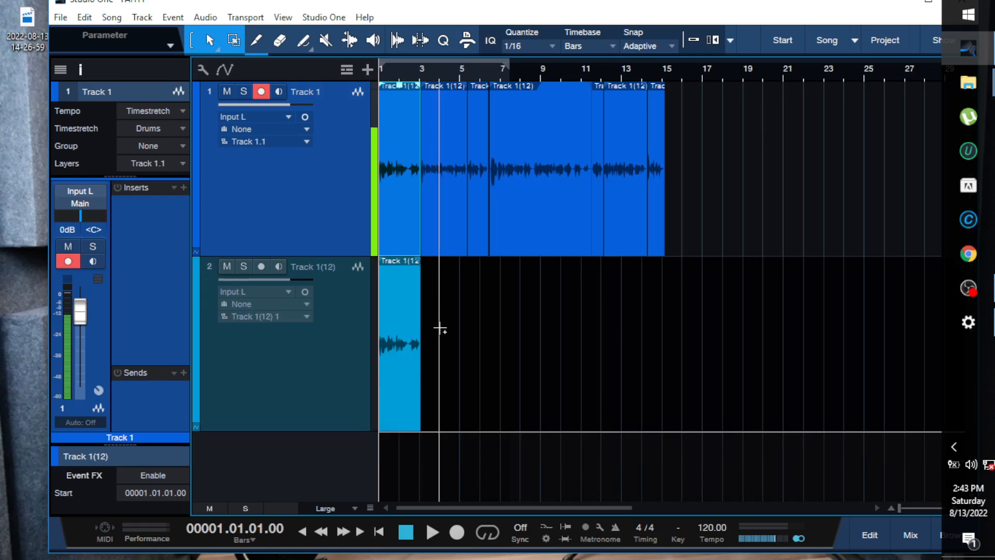
- Extend the second track's event to reveal its trimmed audio, adjusting its position and starting it at 00001.01.01.00
{"action": "left_click_drag", "start_coordinate": [400, 393], "coordinate": [850, 366]}
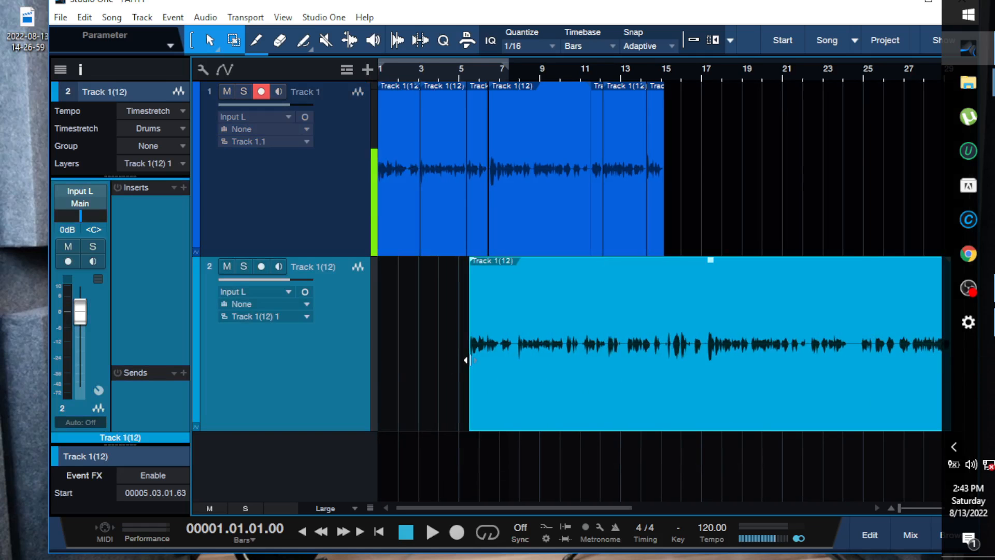
{"action": "left_click_drag", "start_coordinate": [470, 360], "coordinate": [193, 414]}
{"action": "left_click_drag", "start_coordinate": [478, 390], "coordinate": [682, 394]}
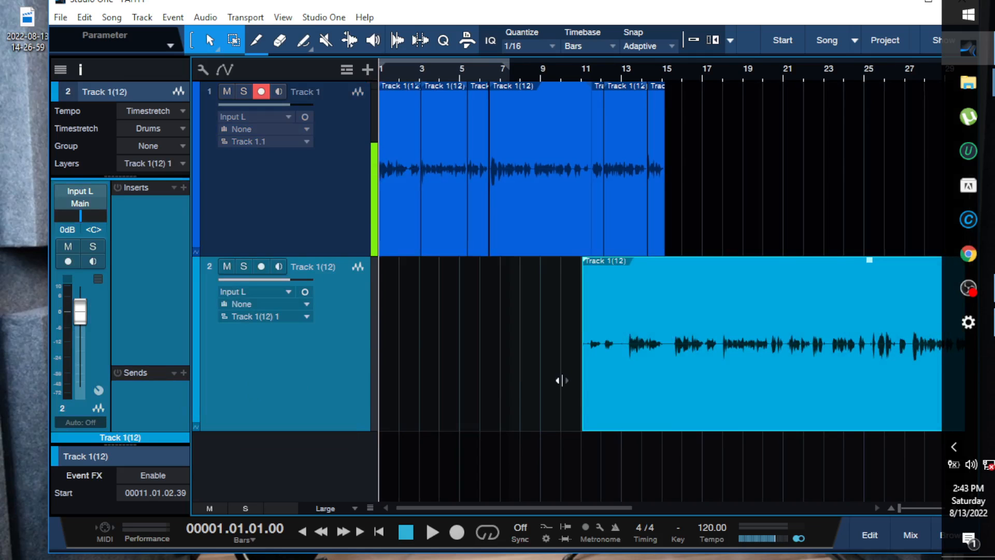
{"action": "left_click_drag", "start_coordinate": [562, 380], "coordinate": [275, 404]}
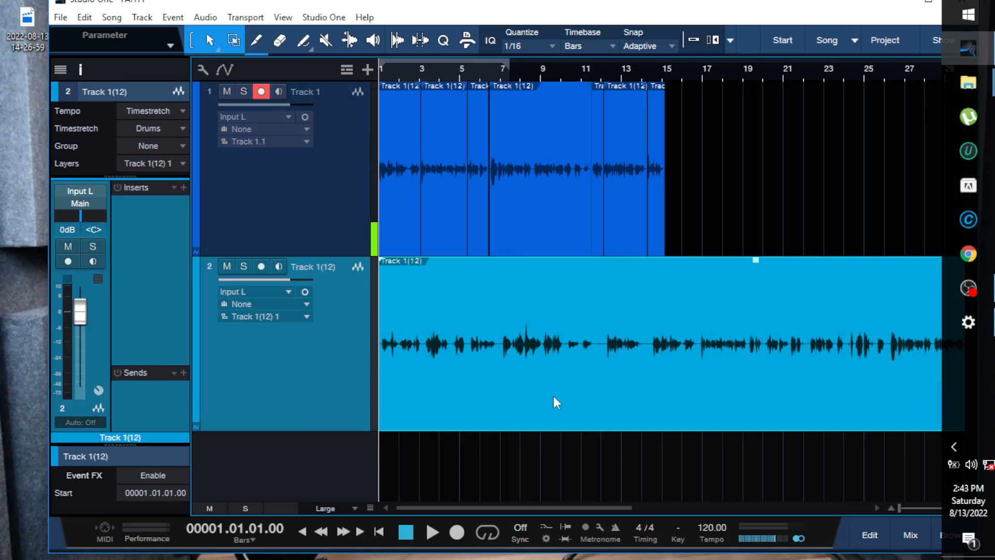
- Extend the second track's event to about bar 44 to restore the trimmed audio, and mute that track
{"action": "key", "text": "w"}
{"action": "left_click_drag", "start_coordinate": [756, 344], "coordinate": [812, 327]}
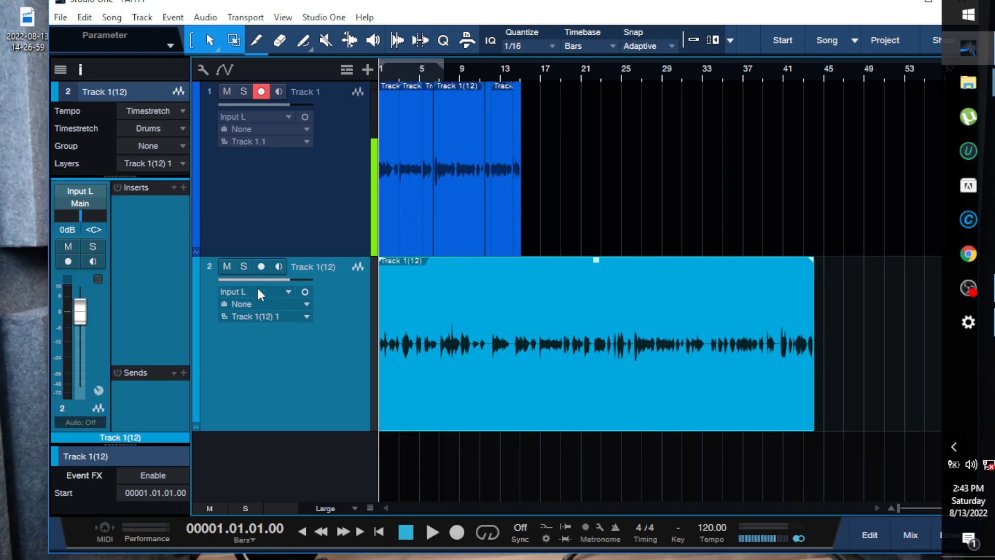
{"action": "left_click", "coordinate": [227, 266]}
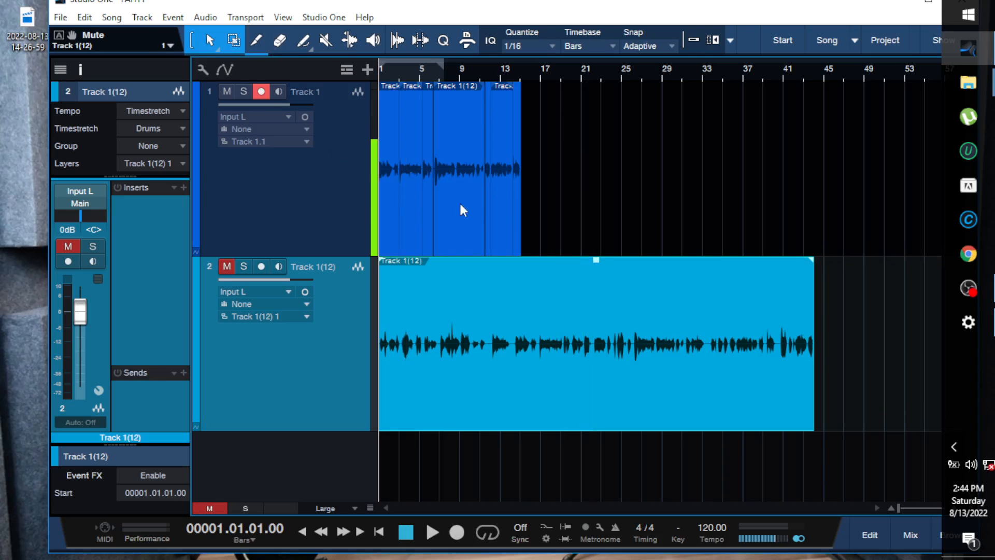
- Select all events on Track 1 and raise their volume together so the waveforms are clearly larger
{"action": "left_click", "coordinate": [241, 168]}
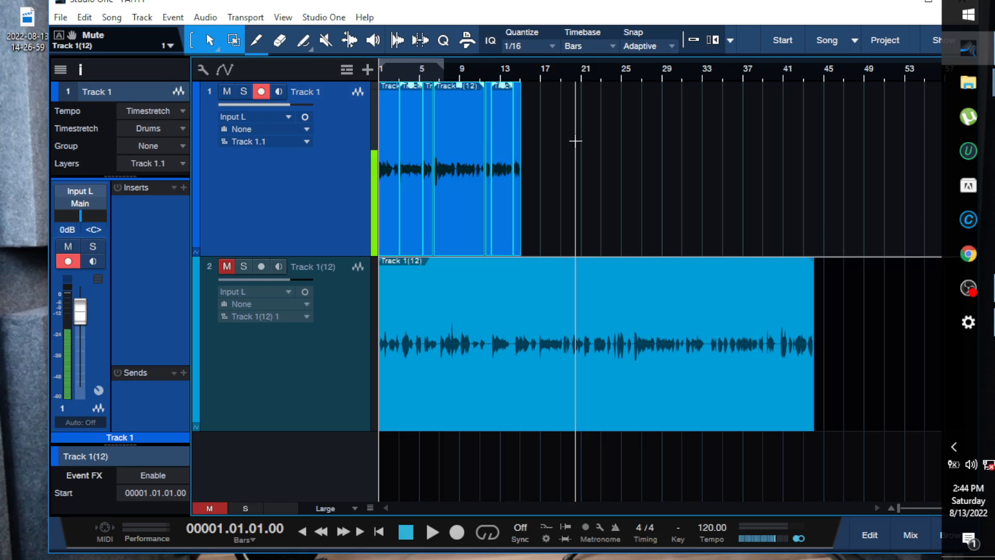
{"action": "left_click_drag", "start_coordinate": [575, 142], "coordinate": [293, 156]}
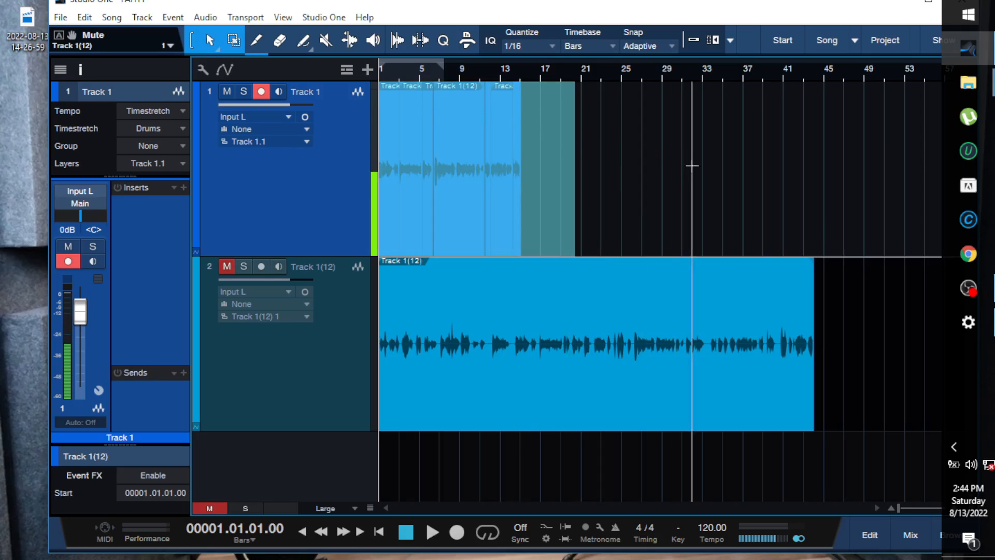
{"action": "left_click", "coordinate": [613, 218]}
{"action": "left_click_drag", "start_coordinate": [590, 160], "coordinate": [268, 209]}
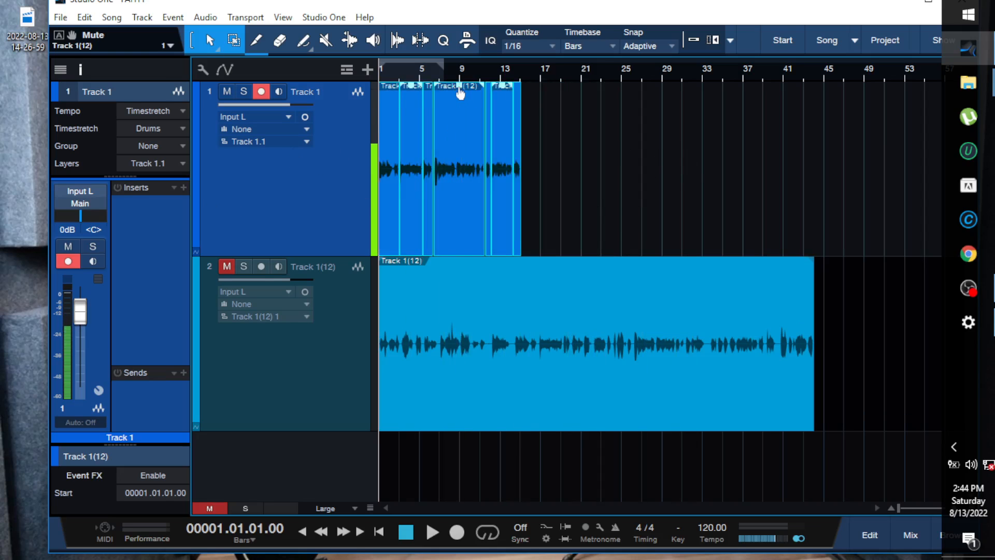
{"action": "key", "text": "z"}
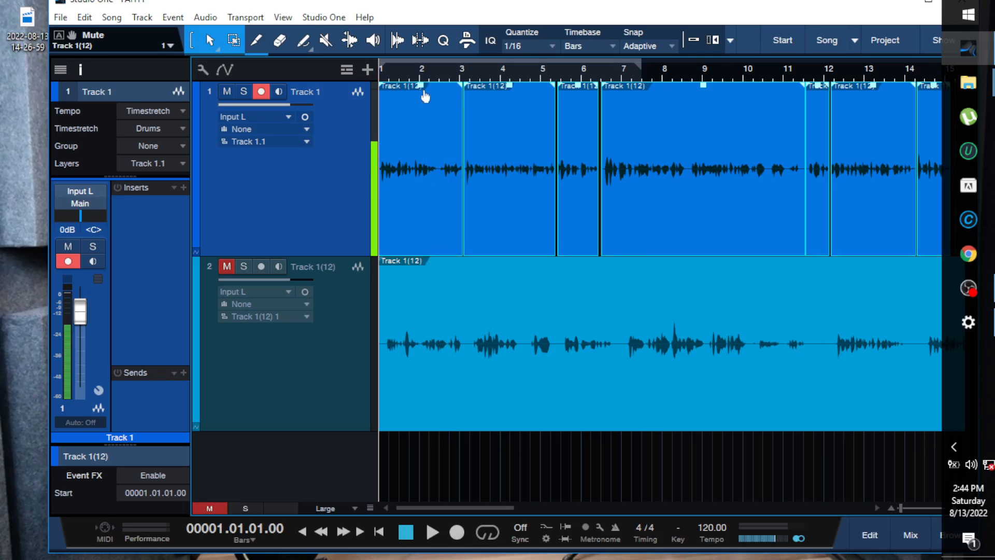
{"action": "left_click_drag", "start_coordinate": [425, 97], "coordinate": [398, 55]}
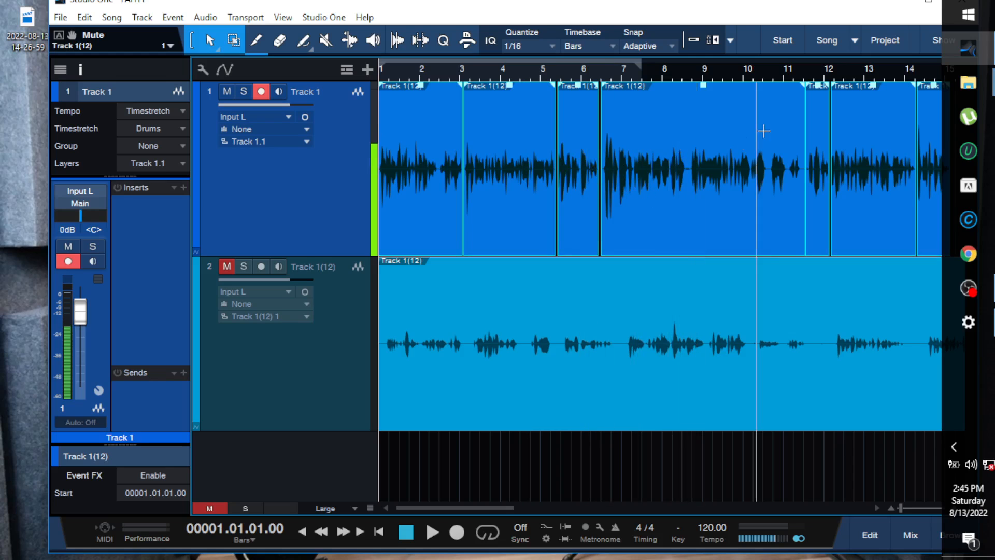
{"action": "double_click", "coordinate": [855, 6]}
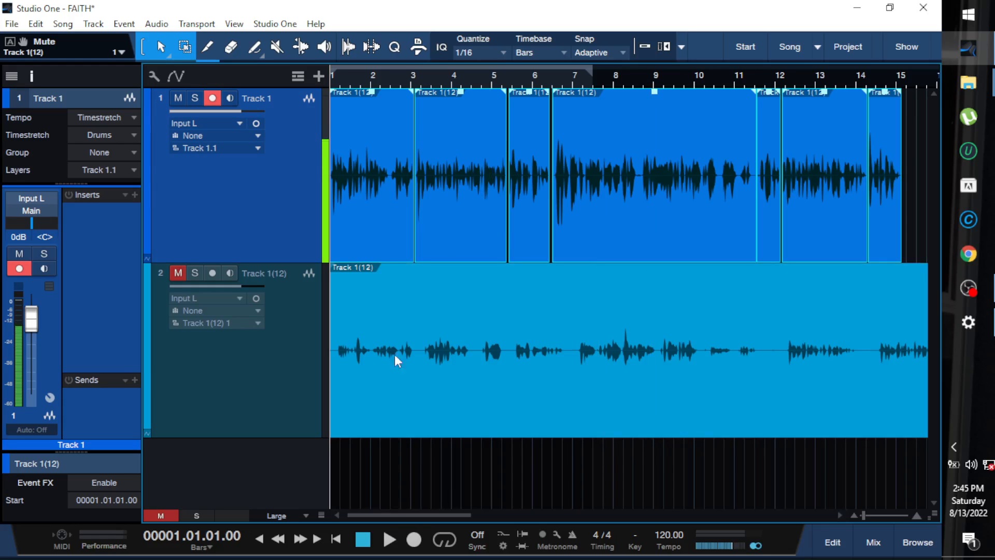
{"action": "left_click_drag", "start_coordinate": [466, 101], "coordinate": [445, 97]}
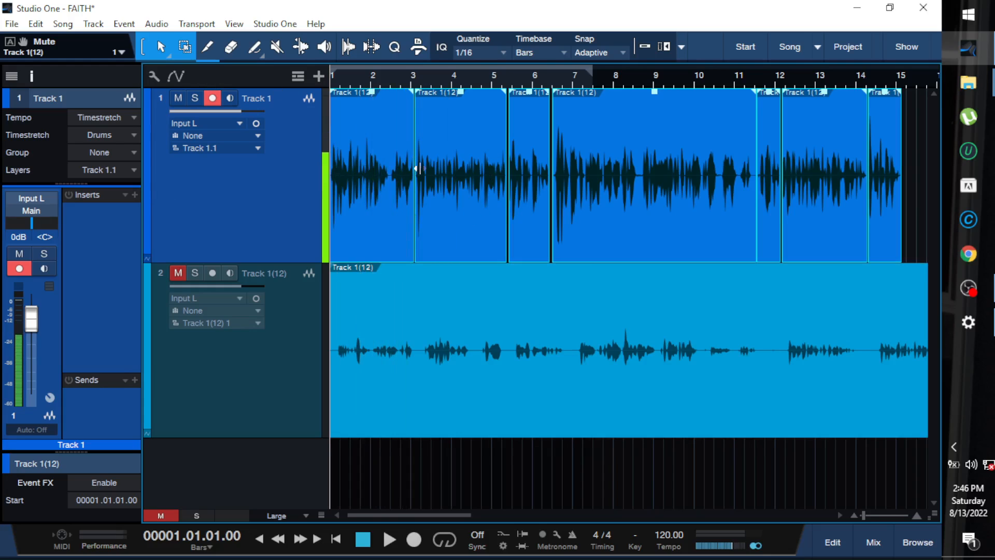
- Mute the first event of Track 1 with the Mute tool, unmute it again, and return to the Arrow tool
{"action": "left_click", "coordinate": [277, 47]}
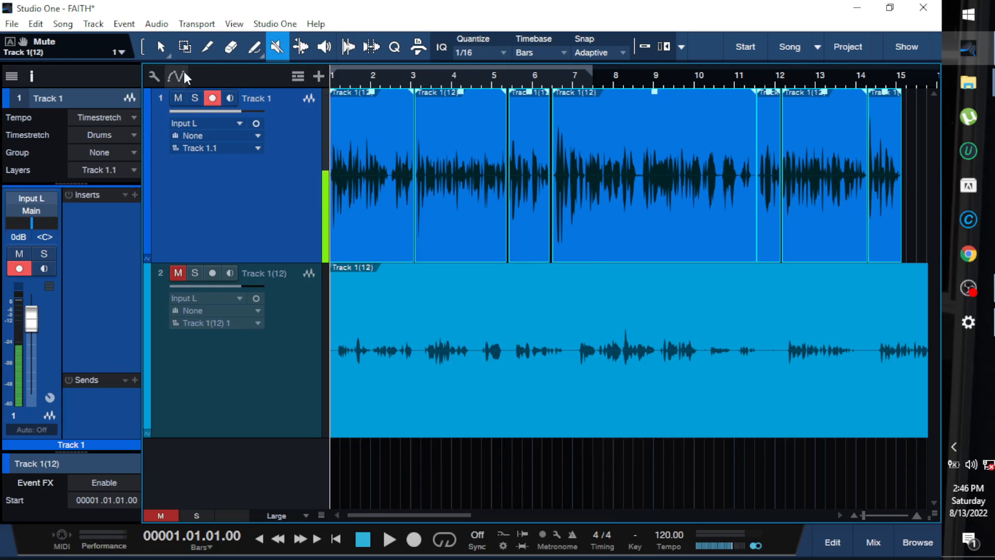
{"action": "left_click", "coordinate": [162, 45]}
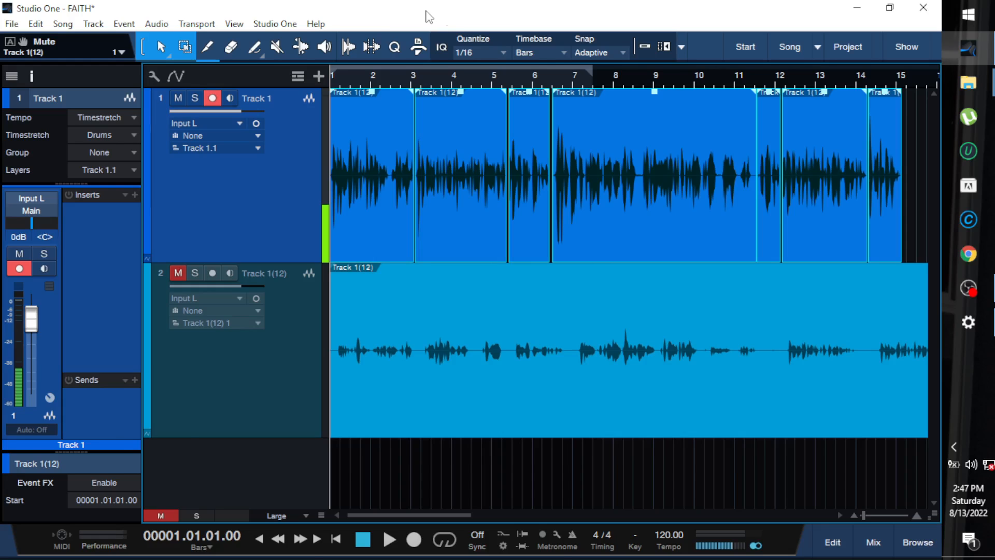
{"action": "left_click", "coordinate": [887, 9]}
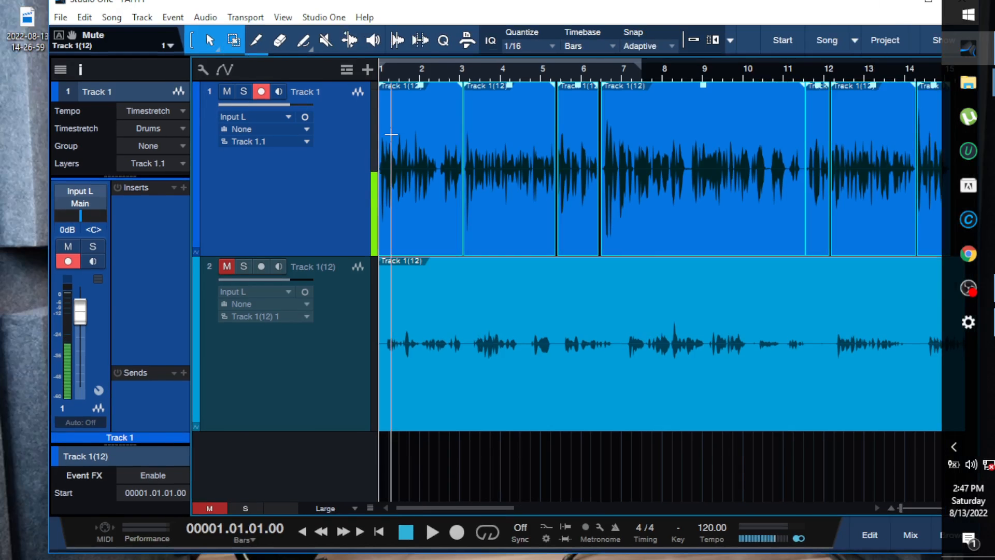
{"action": "left_click", "coordinate": [419, 225]}
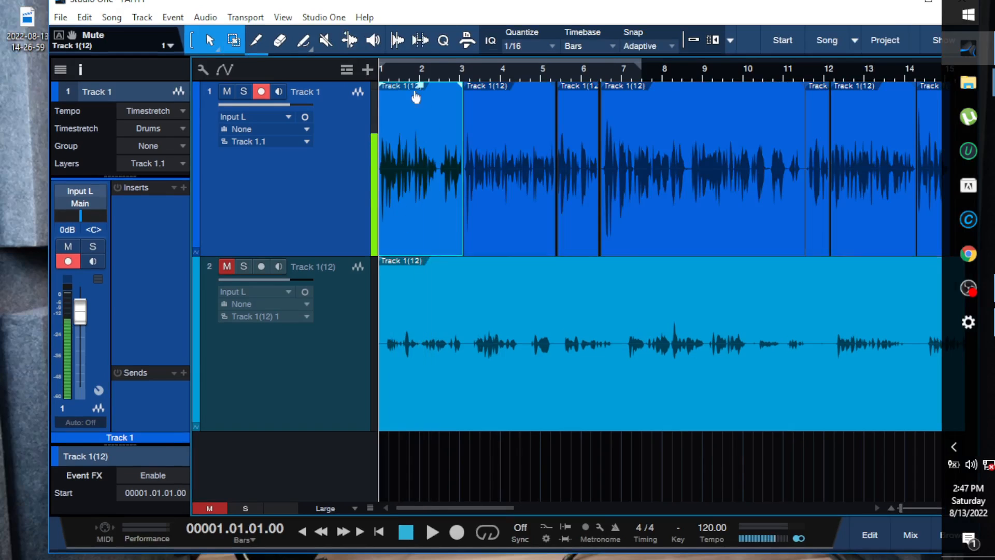
{"action": "left_click", "coordinate": [326, 42]}
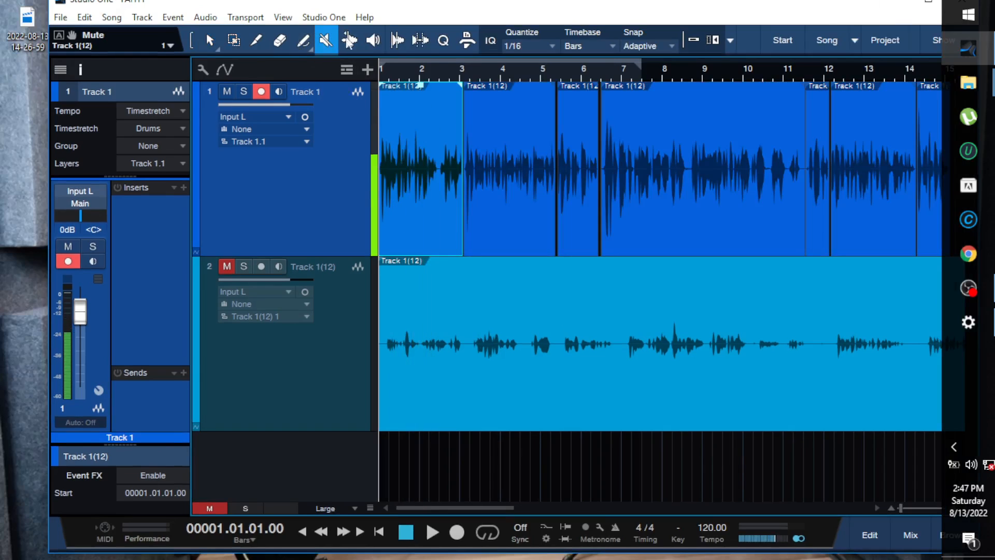
{"action": "left_click", "coordinate": [424, 188]}
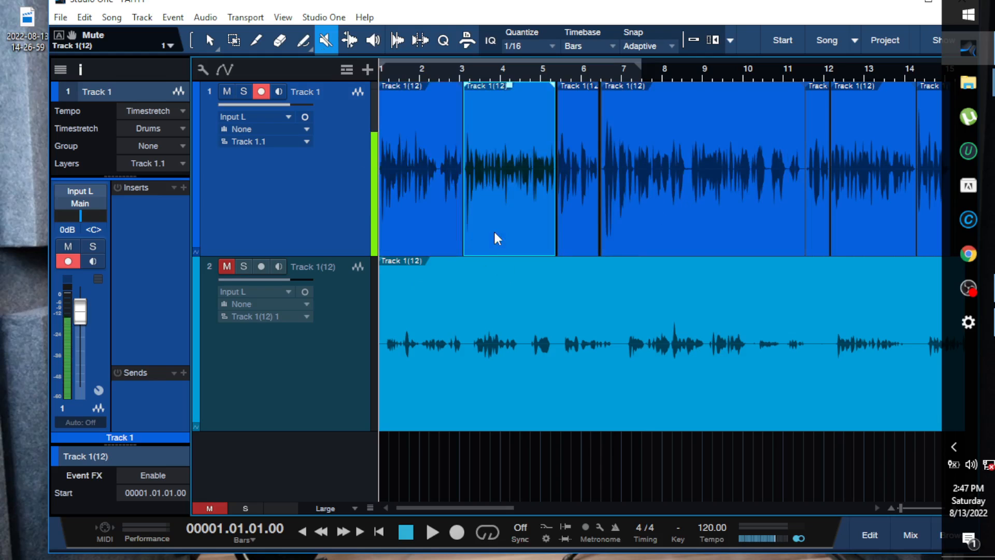
{"action": "left_click", "coordinate": [429, 228]}
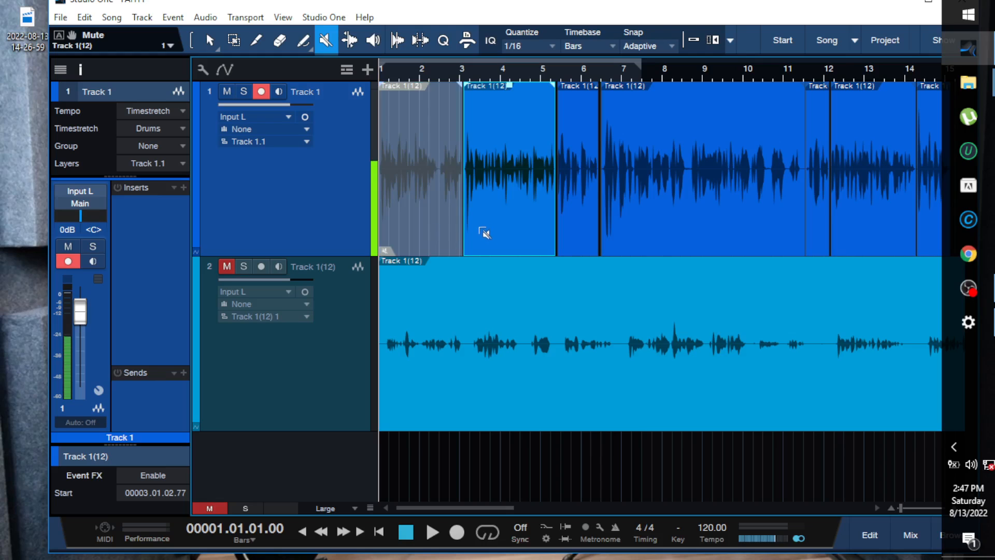
{"action": "mouse_move", "coordinate": [489, 220]}
{"action": "left_mouse_down"}
{"action": "mouse_move", "coordinate": [582, 225]}
{"action": "mouse_move", "coordinate": [643, 214]}
{"action": "mouse_move", "coordinate": [594, 236]}
{"action": "mouse_move", "coordinate": [487, 233]}
{"action": "left_mouse_up"}
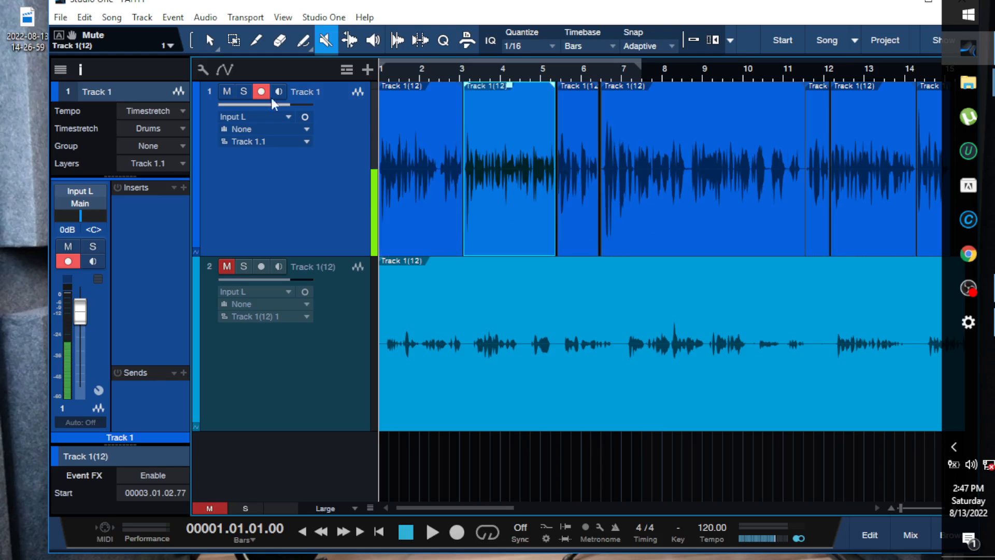
{"action": "key", "text": "1"}
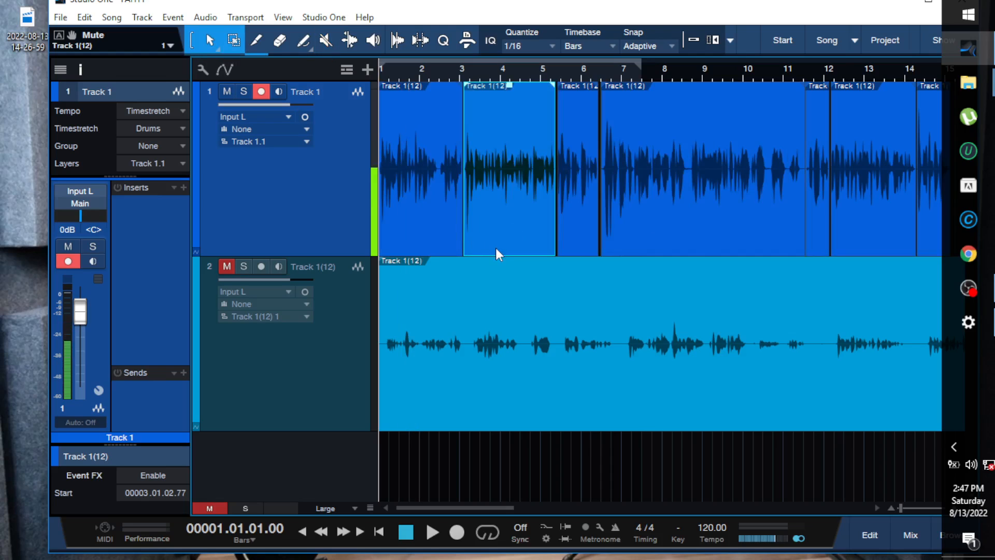
- Clear the event selection and play the edited take on Track 1 from the start of the song, then stop
{"action": "left_click", "coordinate": [452, 207]}
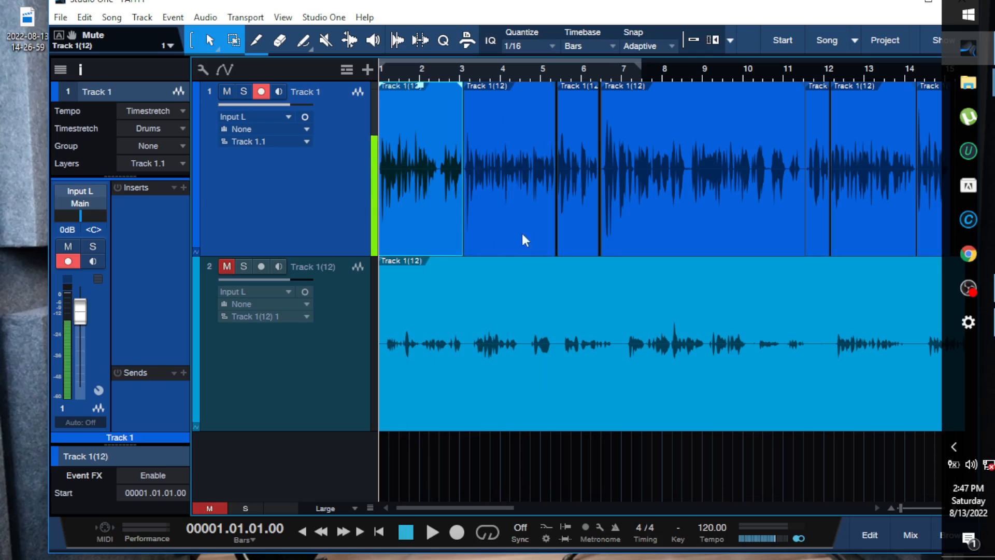
{"action": "left_click", "coordinate": [688, 448]}
{"action": "key", "text": "space"}
{"action": "key", "text": "space"}
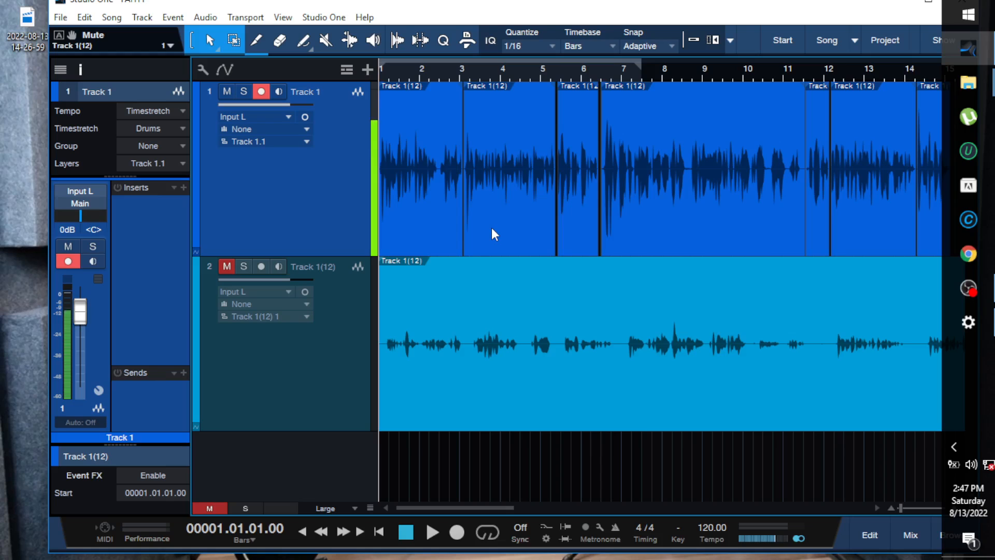
{"action": "key", "text": "space"}
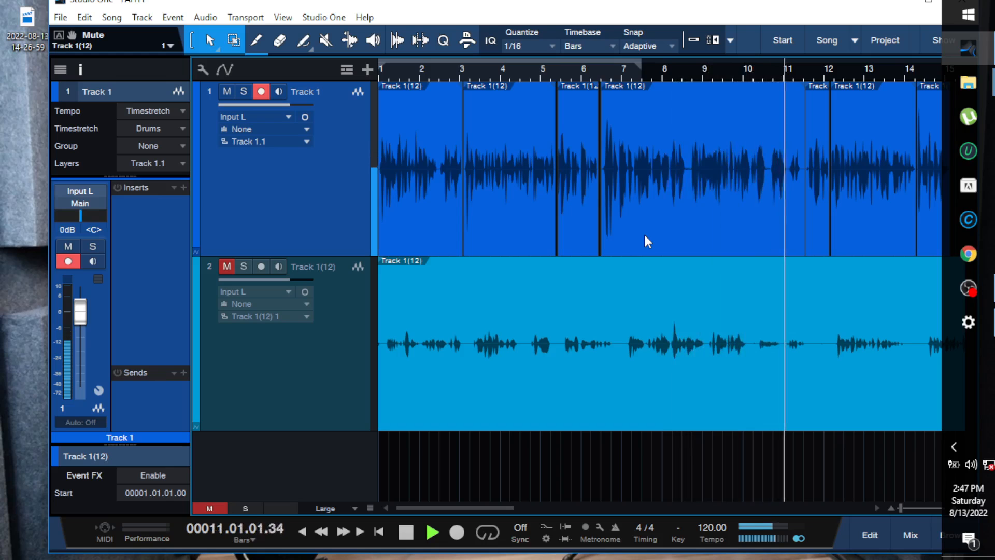
{"action": "key", "text": "space"}
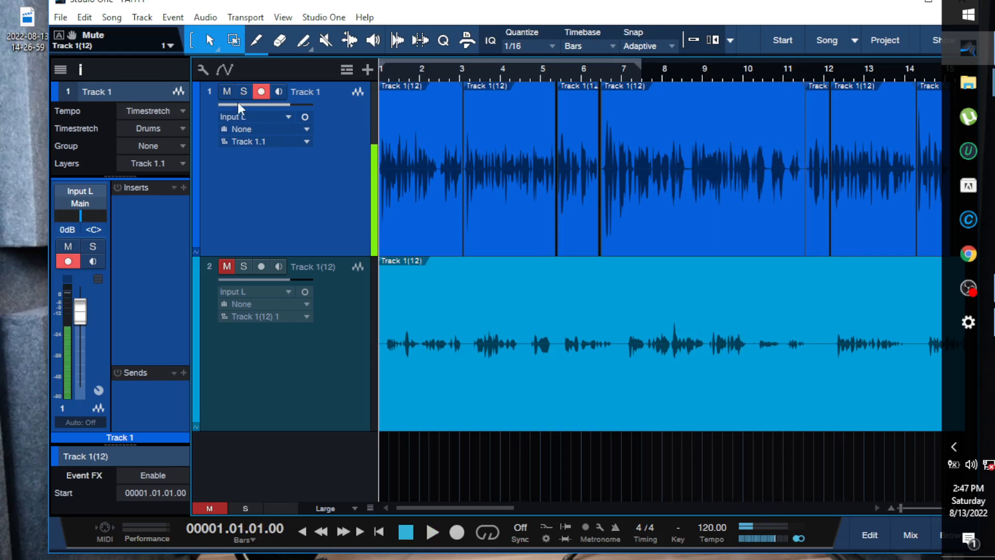
- Mute Track 1, unmute the second track, and play the uncut take from the start of the song for comparison
{"action": "left_click", "coordinate": [227, 91]}
{"action": "left_click", "coordinate": [227, 266]}
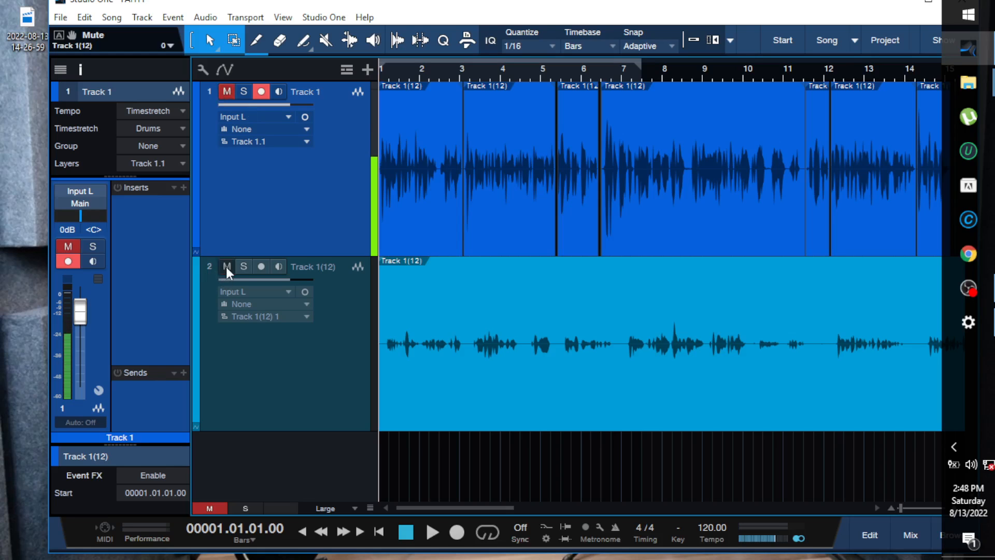
{"action": "key", "text": "space"}
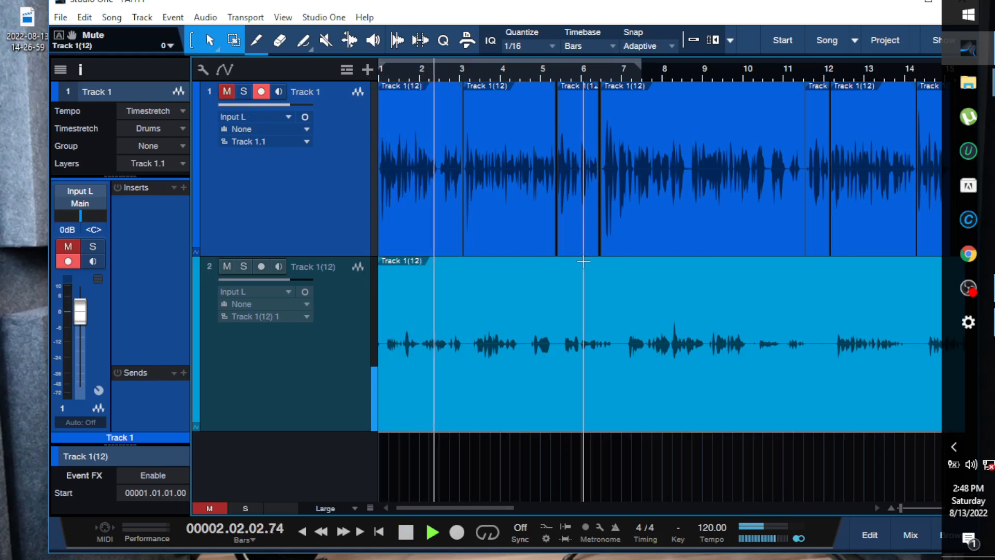
{"action": "key", "text": "space"}
{"action": "left_click", "coordinate": [612, 271]}
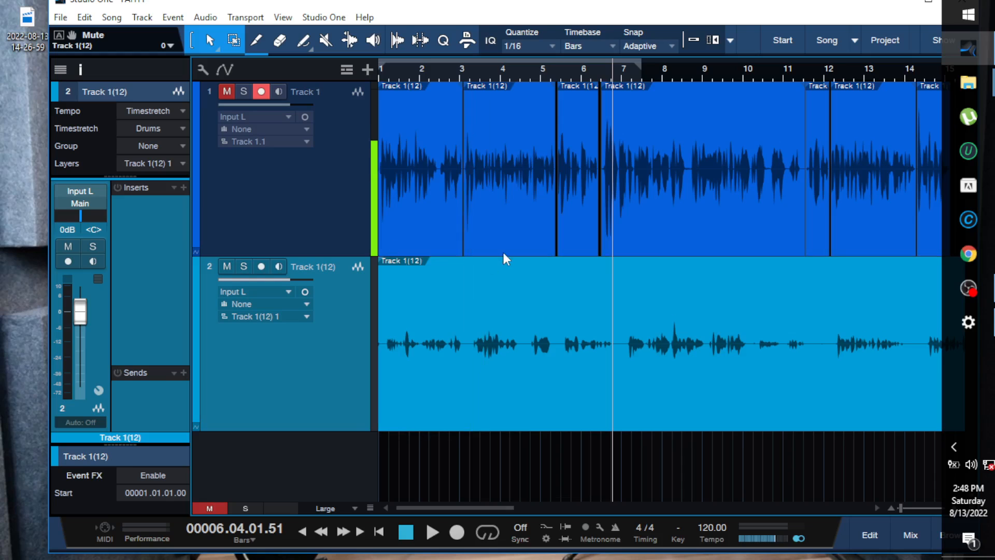
{"action": "left_click", "coordinate": [335, 230]}
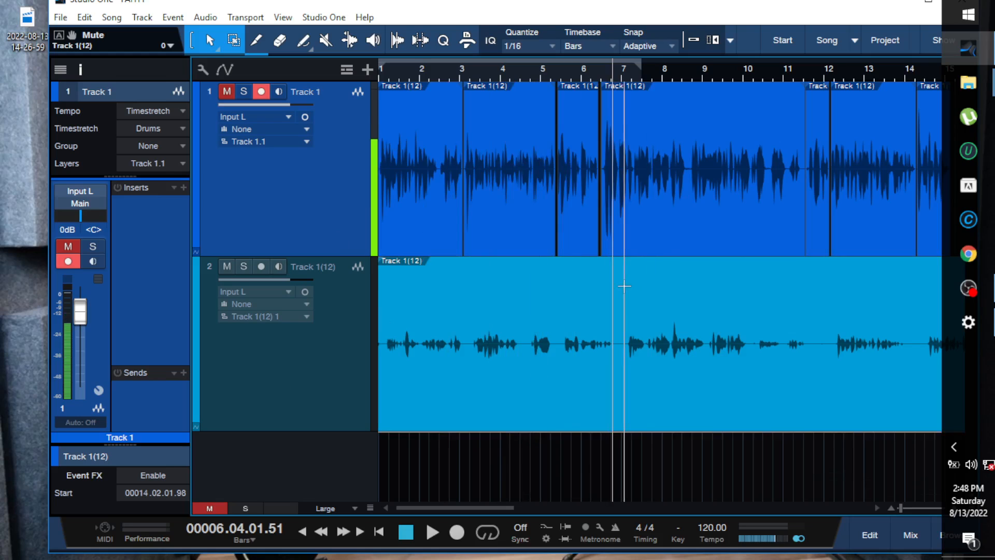
{"action": "left_click", "coordinate": [662, 221]}
{"action": "left_click", "coordinate": [589, 390]}
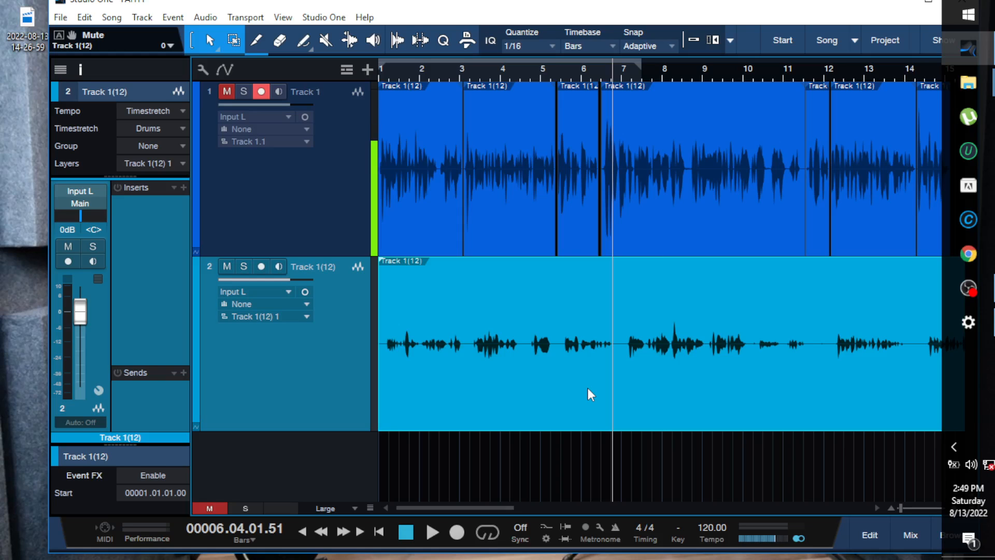
{"action": "left_click", "coordinate": [616, 474]}
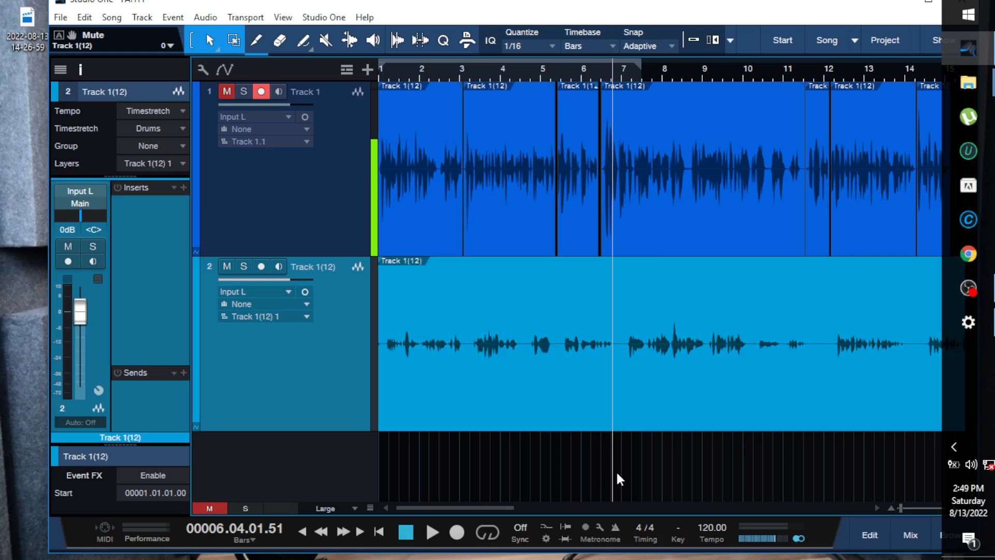